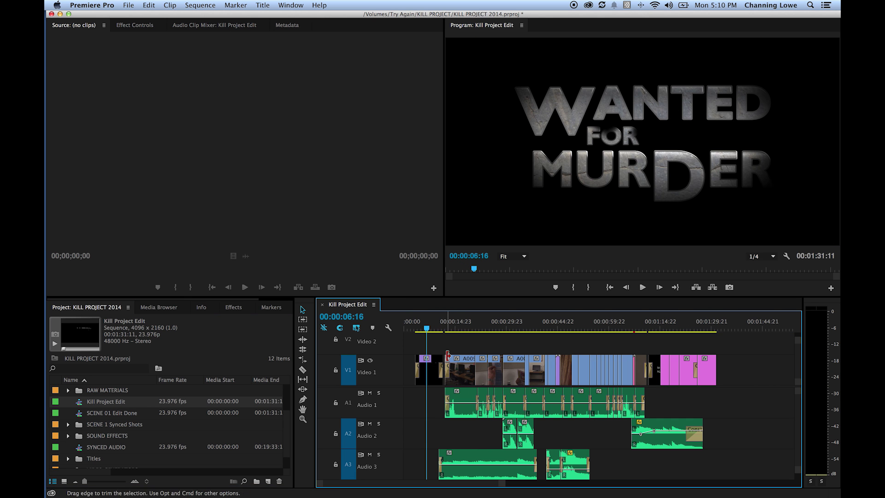
Duplicate the Kill Project Edit sequence and rename the copy Kill Project for Color
right_click(87, 404)
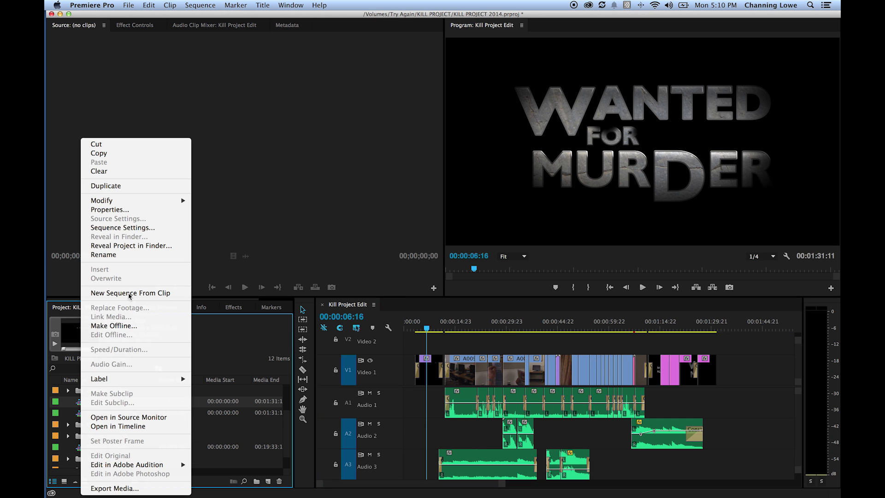
click(133, 188)
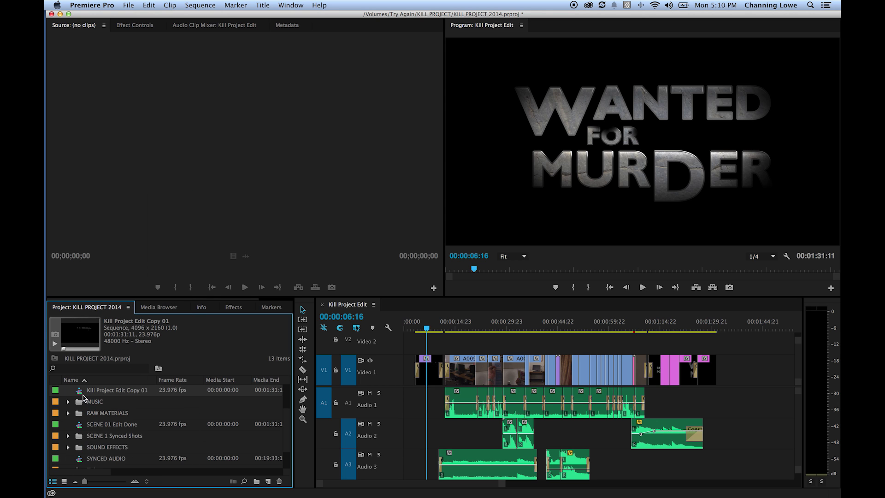
scroll(100, 417, up, 2)
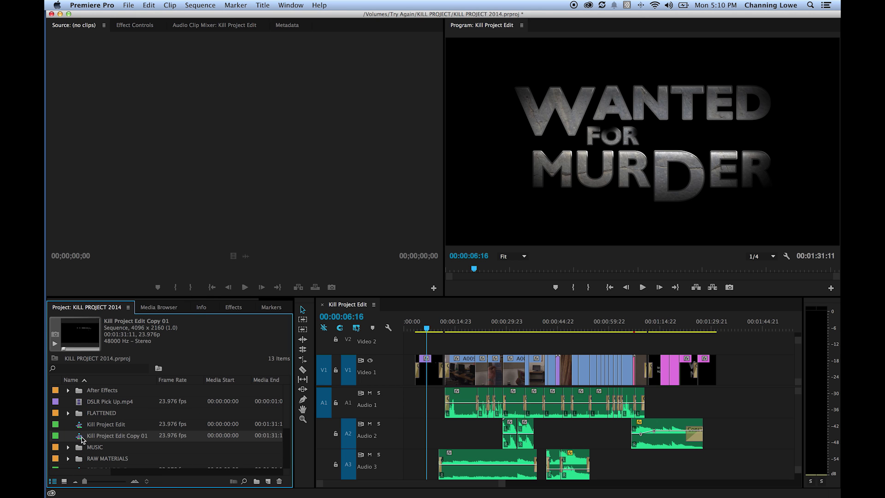
click(99, 439)
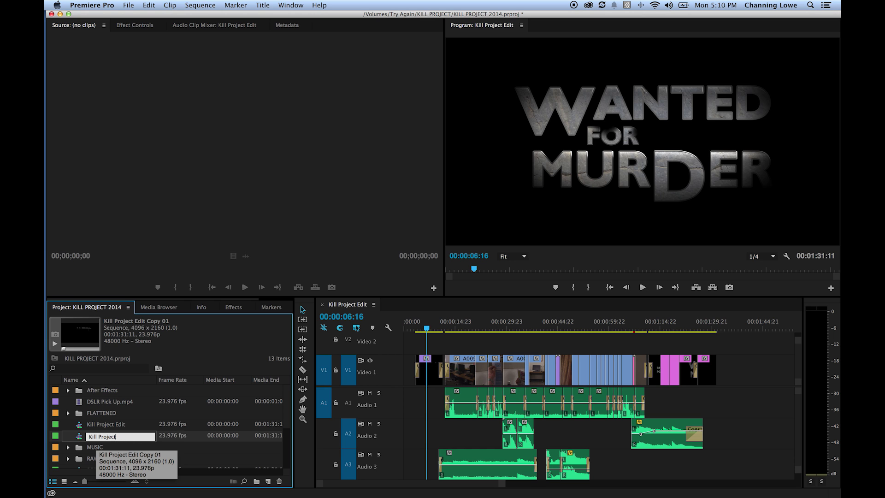
text(for Color)
key(Return)
Open the Kill Project for Color sequence and select the After Effects linked comp clip at 00:01:07:02 on Video 1
double_click(106, 436)
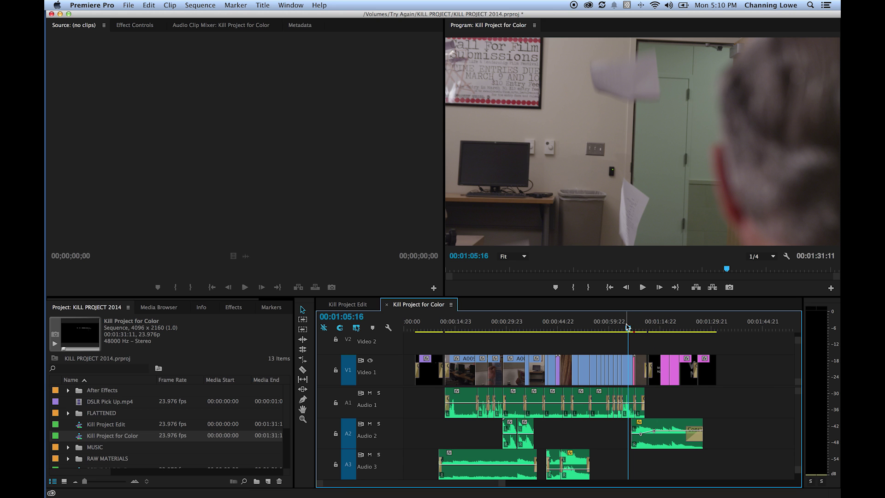
key(equal)
key(equal)
key(equal)
key(equal)
click(676, 327)
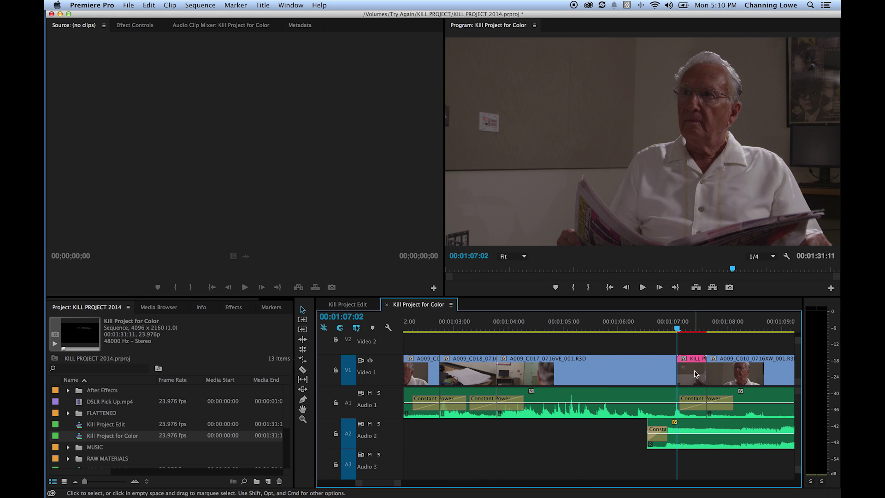
click(690, 369)
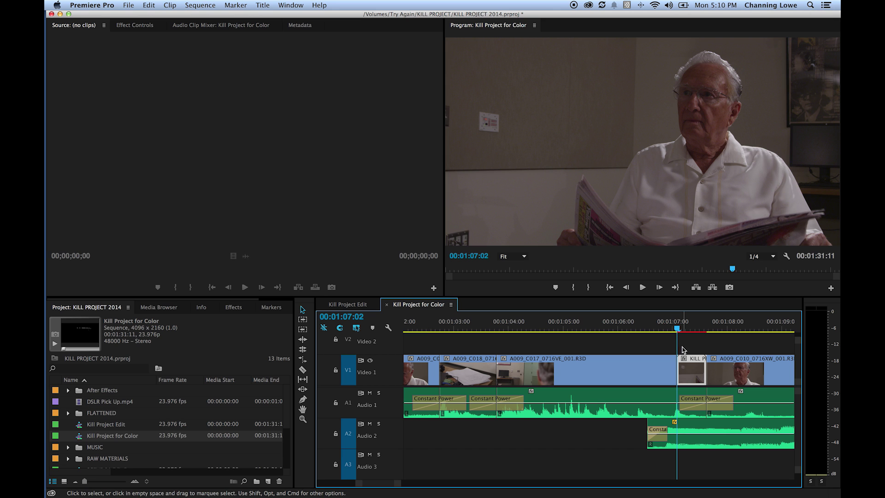
Load the linked comp clip from the timeline into the Source monitor to view it
key(backslash)
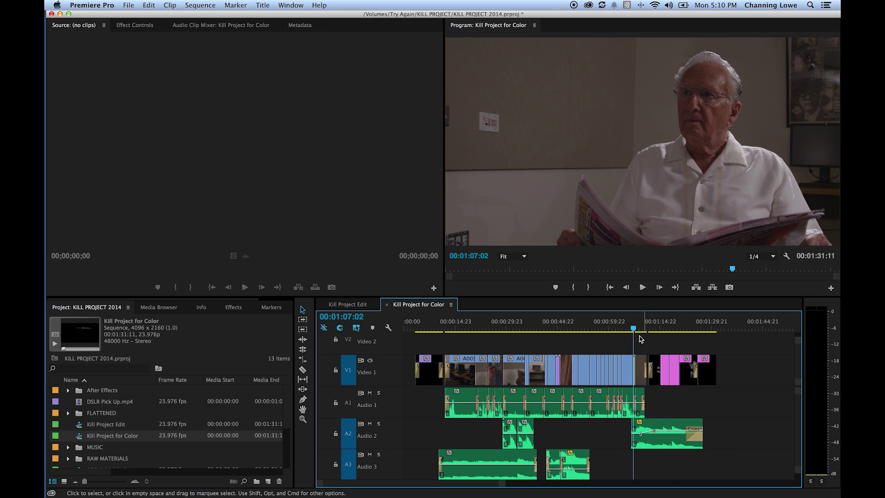
key(equal)
key(equal)
key(equal)
key(equal)
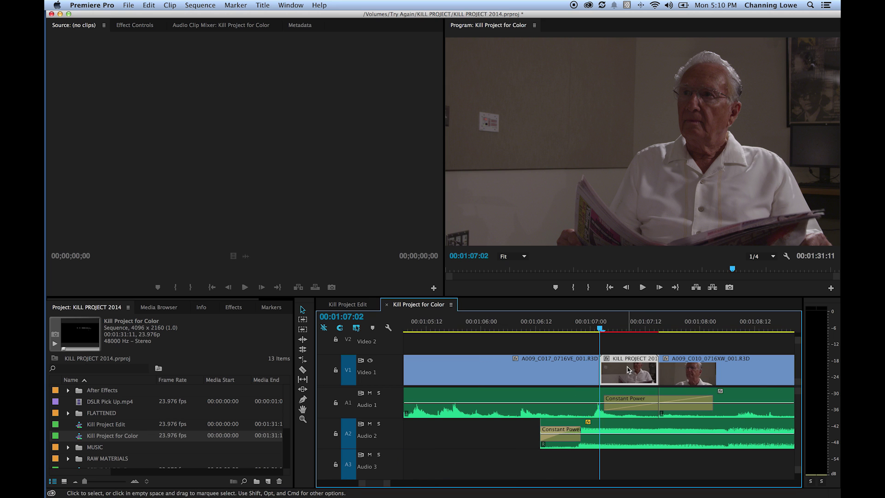
drag(631, 371, 214, 181)
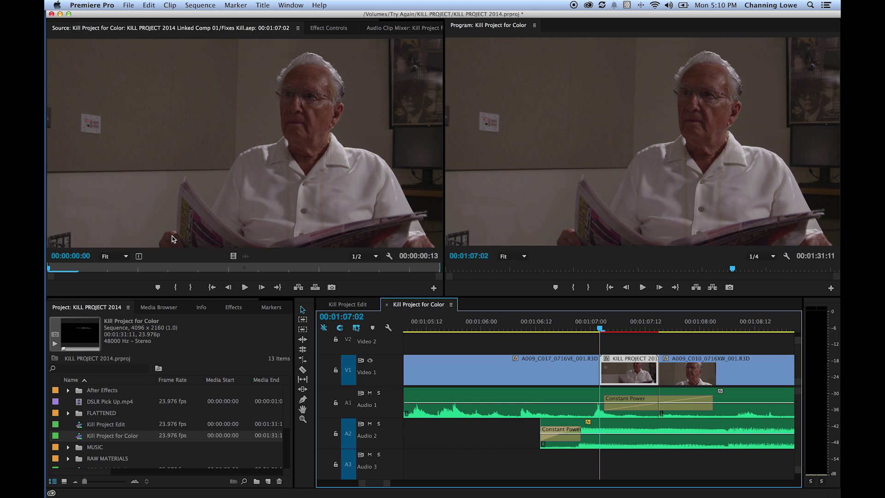
Set up a DPX export of the sequence, unlink width from height, and set the height to 2160
key(super+m)
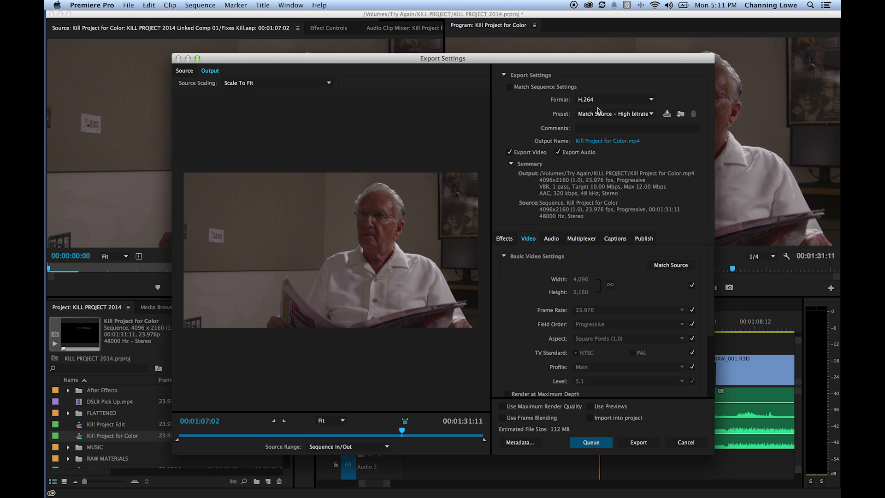
click(609, 99)
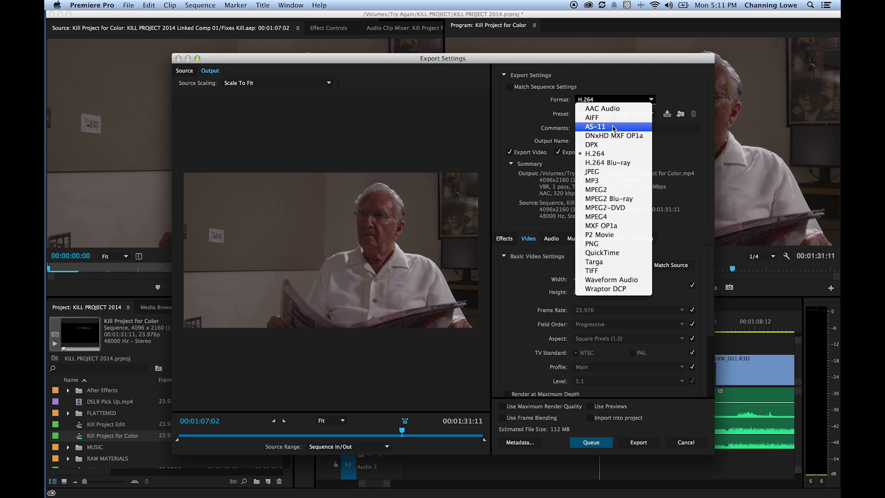
click(607, 145)
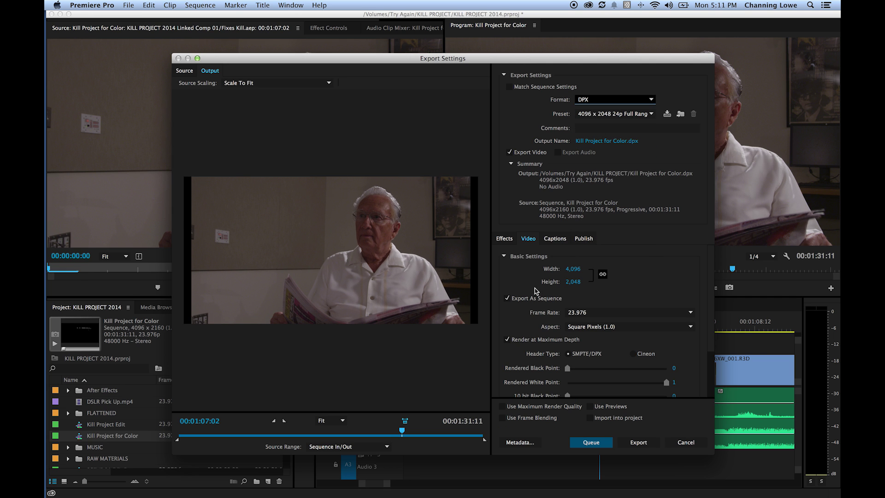
drag(395, 64, 401, 45)
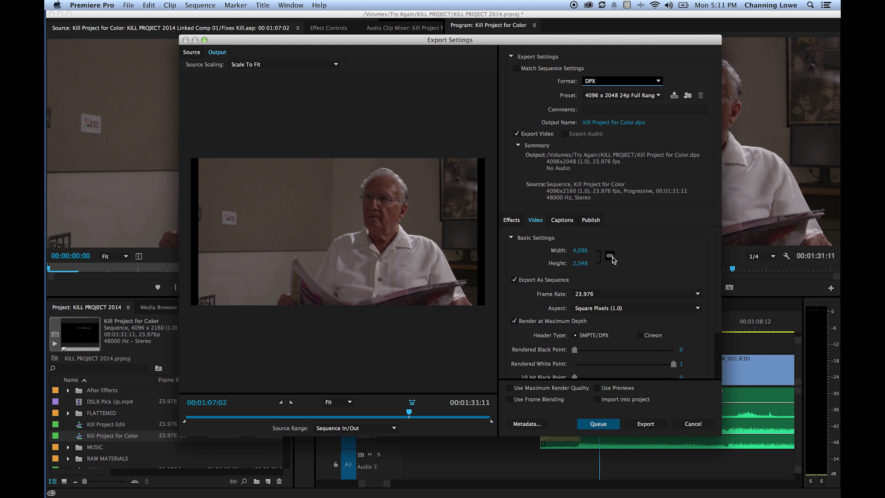
click(609, 256)
key(Tab)
text(2)
key(Return)
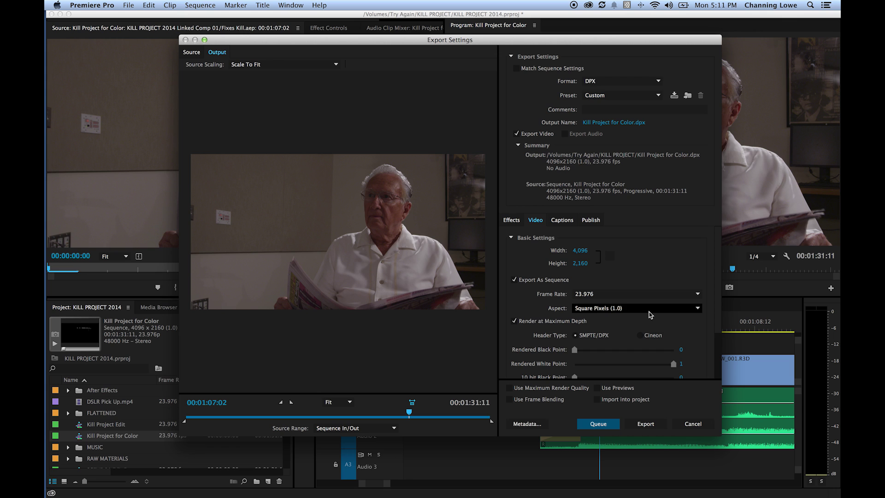
Check the DPX export's output name and save location, and cancel the export
click(617, 123)
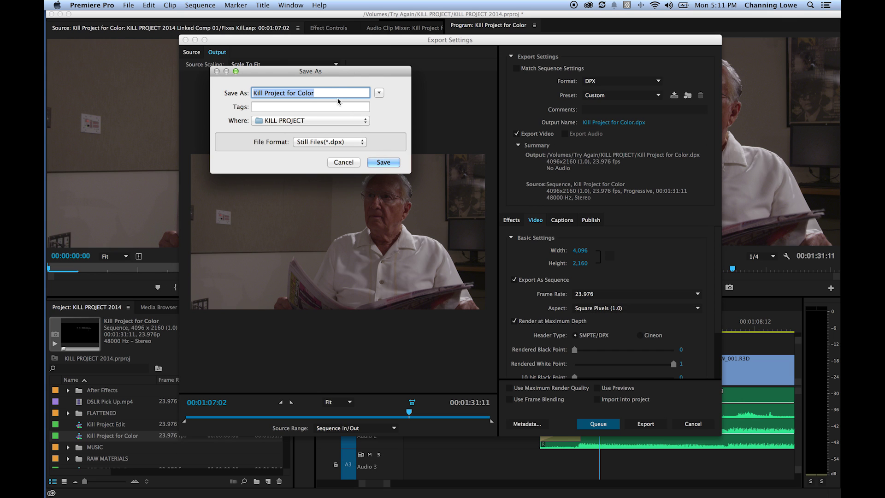
click(344, 162)
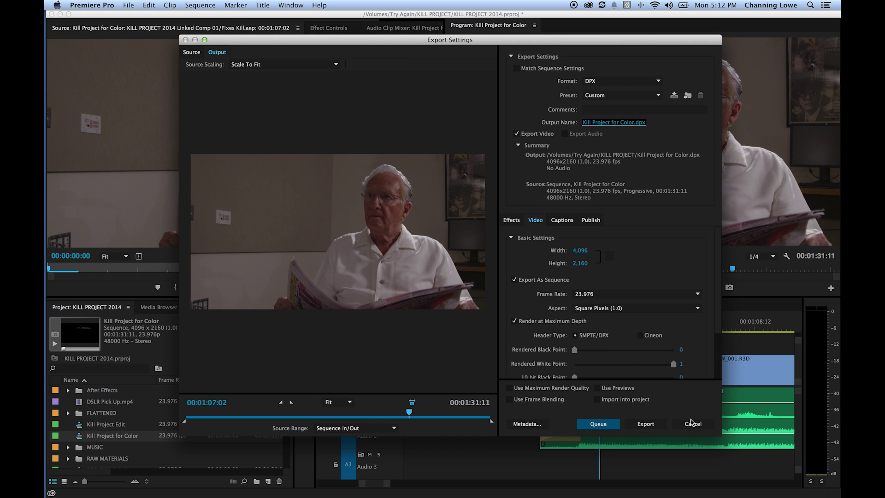
click(691, 423)
Examine the opening title, end titles and Black Video clips along the timeline
drag(666, 325, 790, 325)
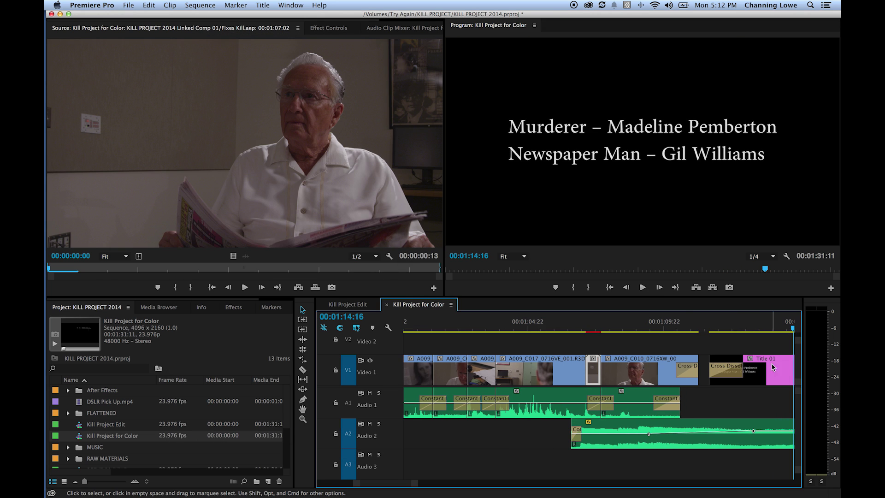
key(minus)
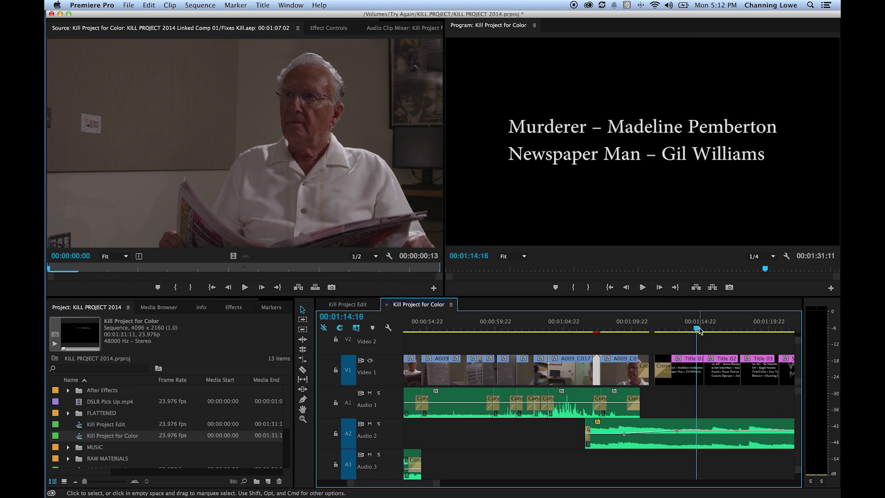
click(790, 330)
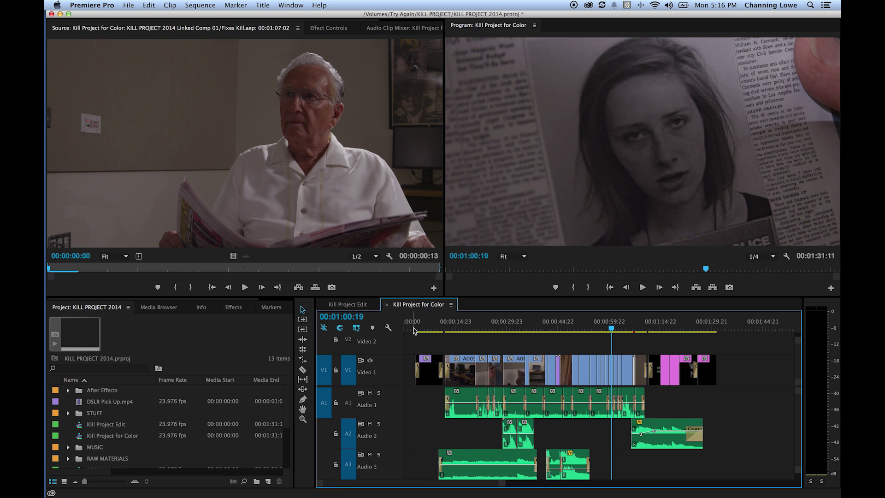
click(427, 329)
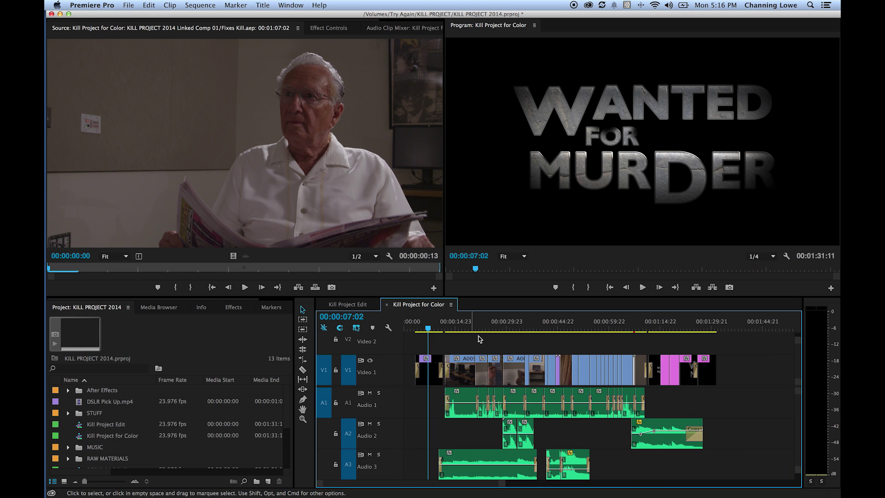
click(660, 330)
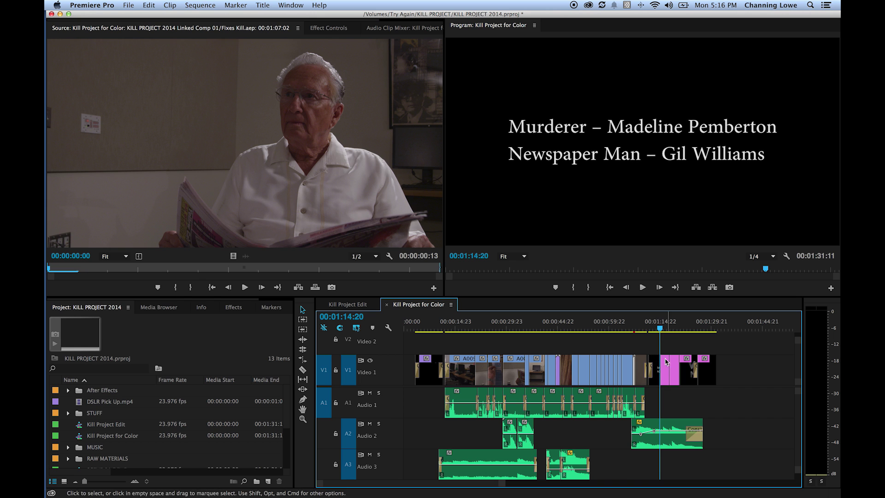
click(702, 330)
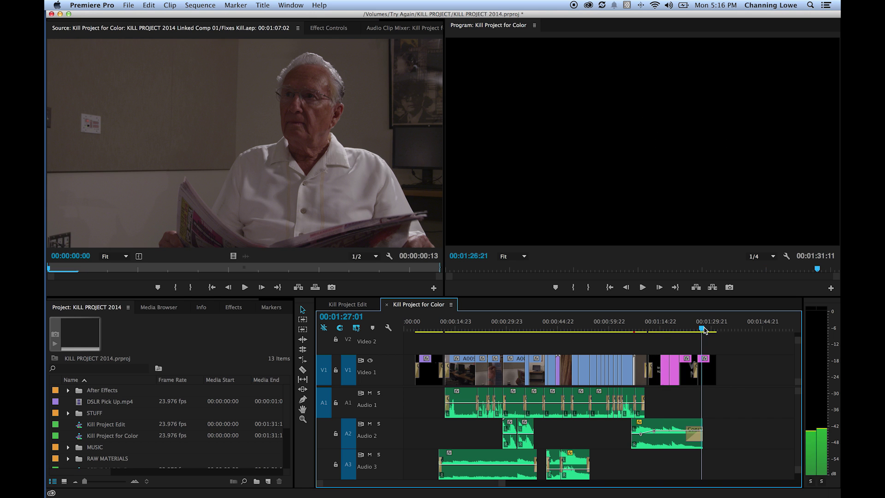
key(equal)
key(equal)
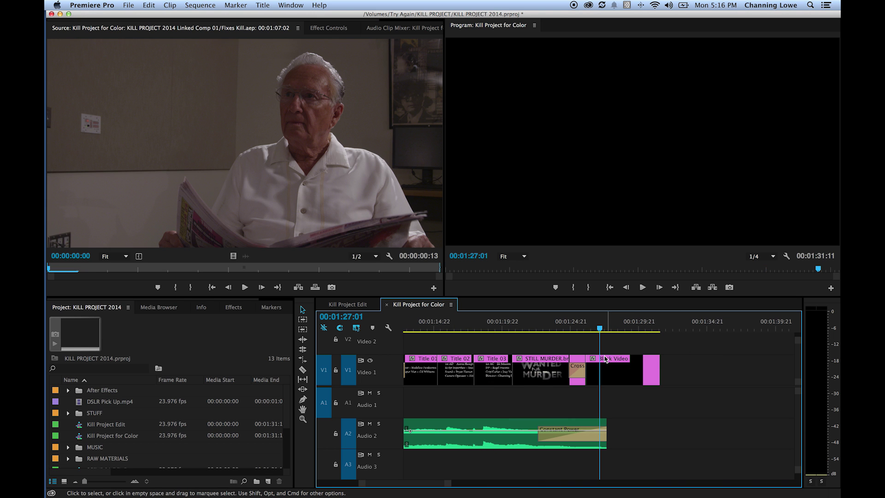
key(minus)
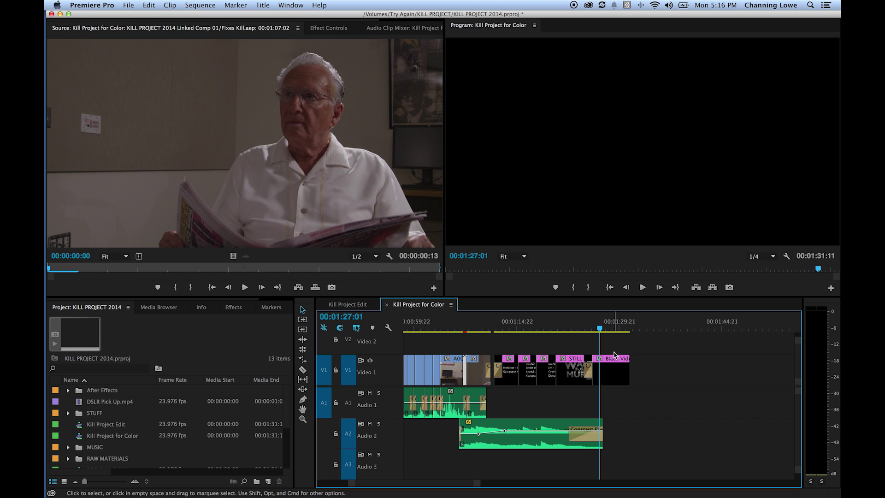
key(minus)
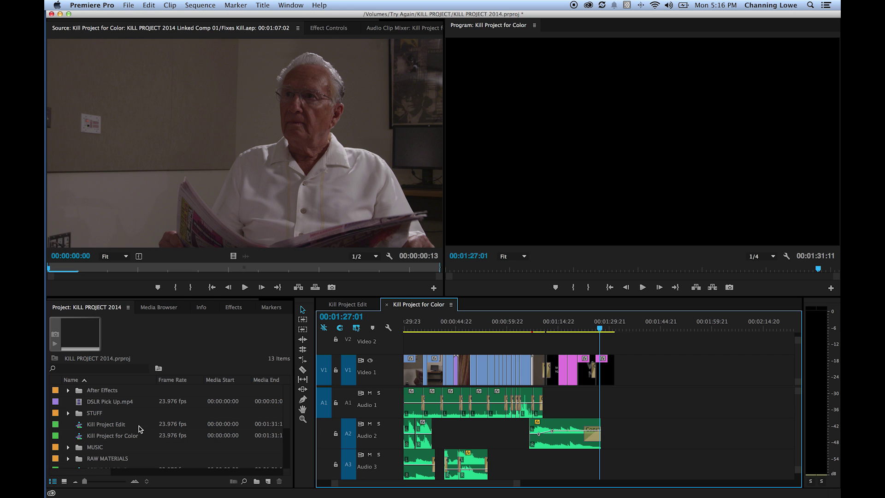
Open the media import at the KILL PROJECT folder and expand the FLATTENED bin in the project
key(super+i)
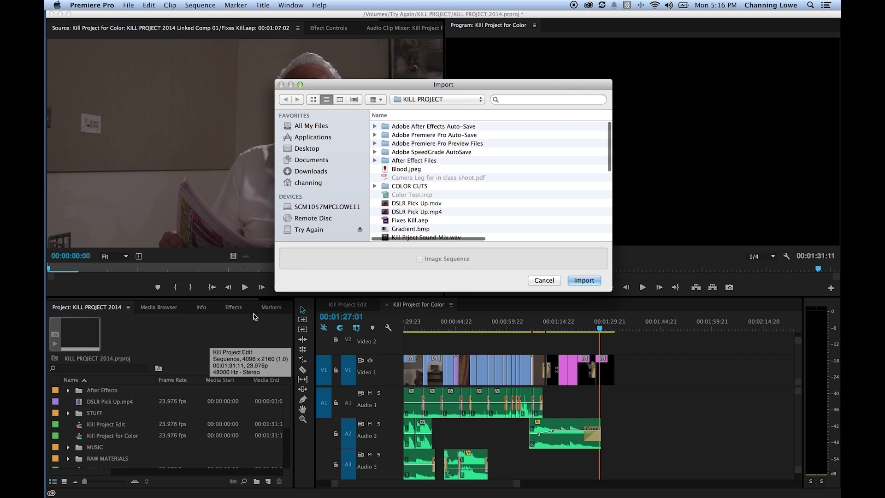
click(434, 239)
click(584, 280)
click(68, 413)
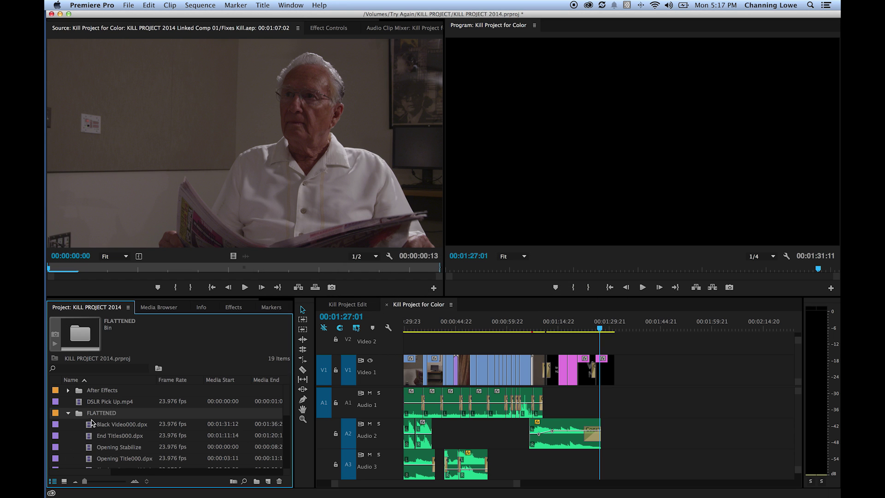
click(512, 326)
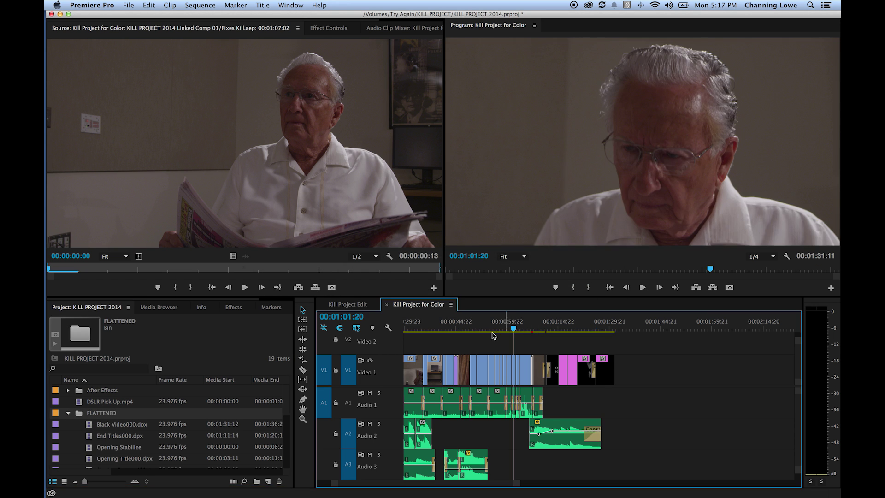
key(=)
key(=)
key(=)
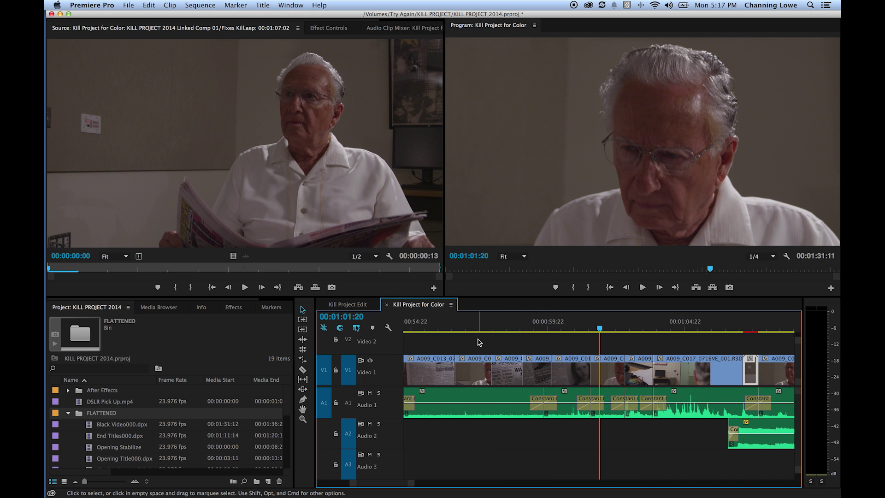
key(-)
key(-)
key(-)
Place Opening Title000.dpx from the FLATTENED bin on Video 2 above the opening title clip
click(428, 325)
scroll(106, 442, down, 2)
scroll(110, 437, up, 1)
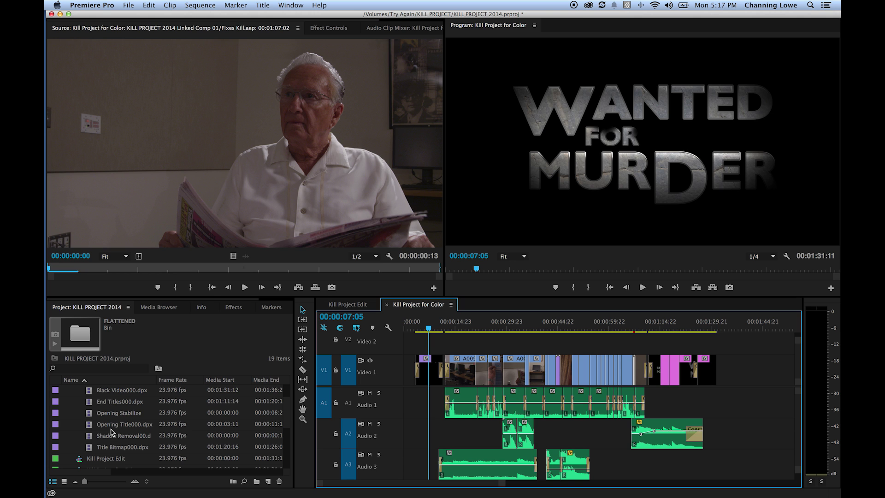
drag(95, 426, 419, 349)
Align the start of Opening Title000.dpx on Video 2 with Title for Murder.mov on Video 1
click(426, 322)
key(equal)
key(equal)
key(equal)
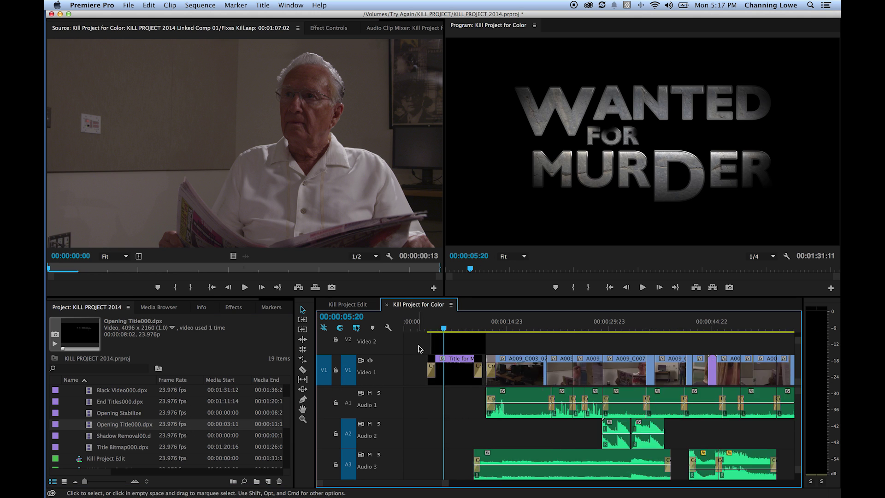
drag(571, 346, 557, 347)
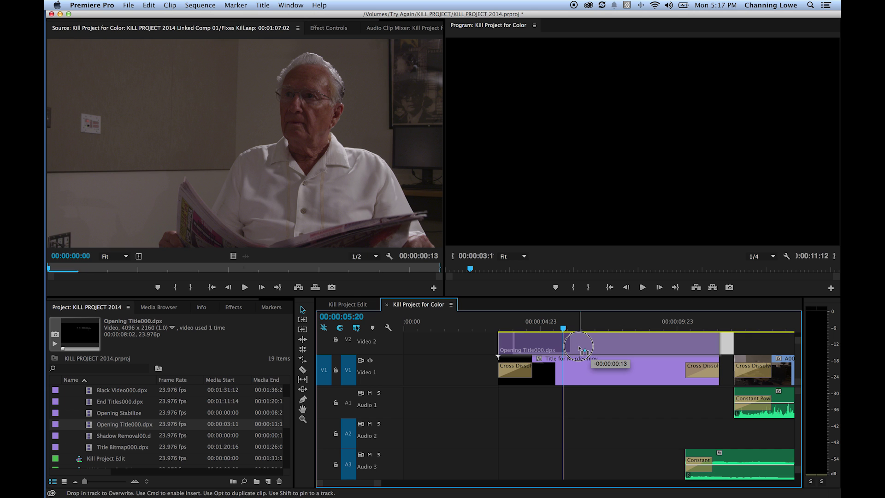
Copy the starting Cross Dissolve from Title for Murder.mov to the start of Opening Title000.dpx on Video 2
click(514, 372)
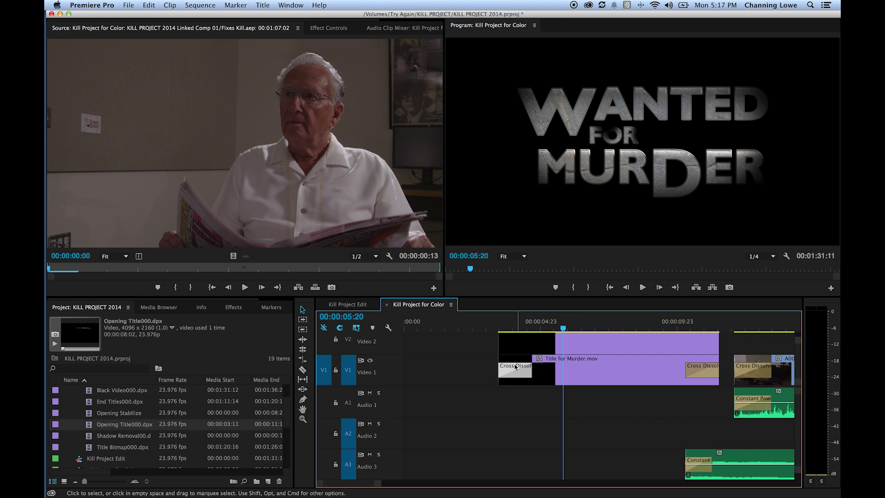
click(516, 344)
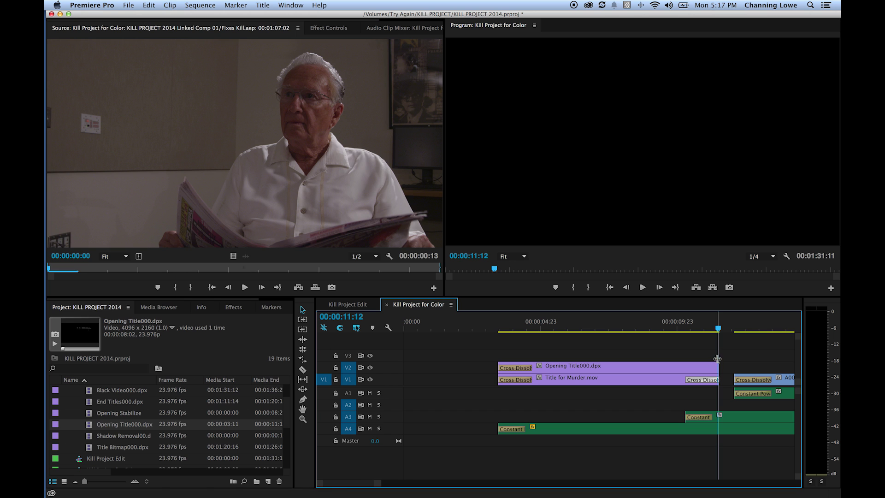
Add a Cross Dissolve to the end of Opening Title000.dpx and move the clip down to Video 1, replacing Title for Murder.mov
key(super+d)
click(651, 368)
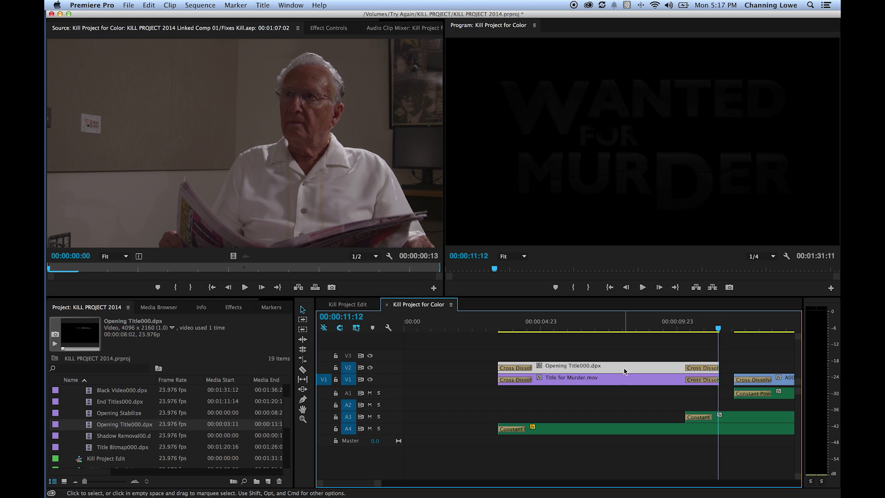
click(691, 357)
click(654, 367)
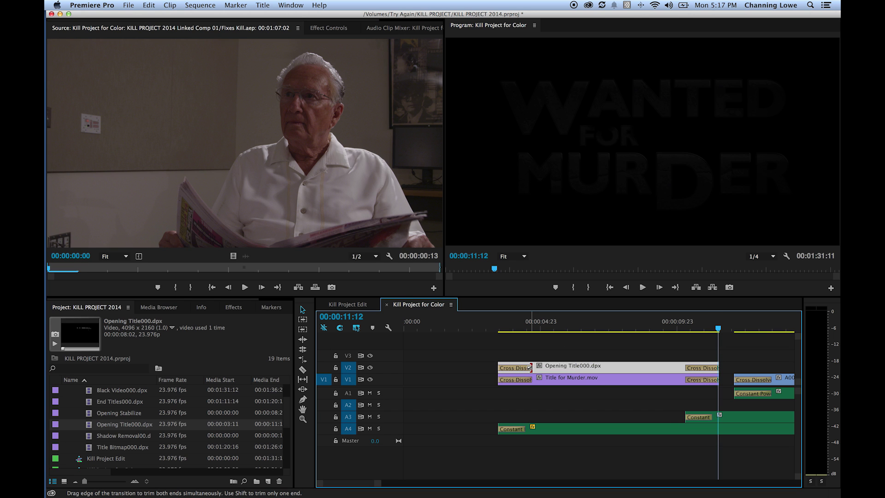
click(531, 369)
key(minus)
key(minus)
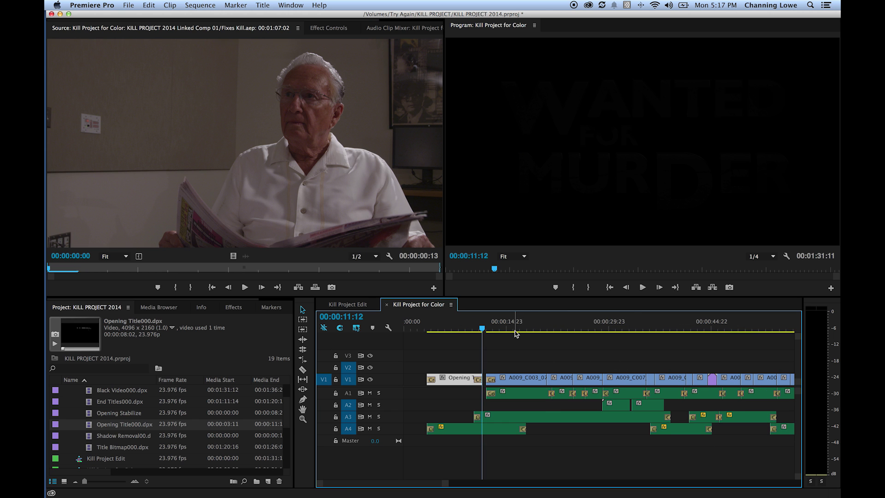
Place Shadow Removal00.dpx from the FLATTENED bin on Video 2 above the KILL PROJECT 2014 linked comp clip
click(598, 327)
key(minus)
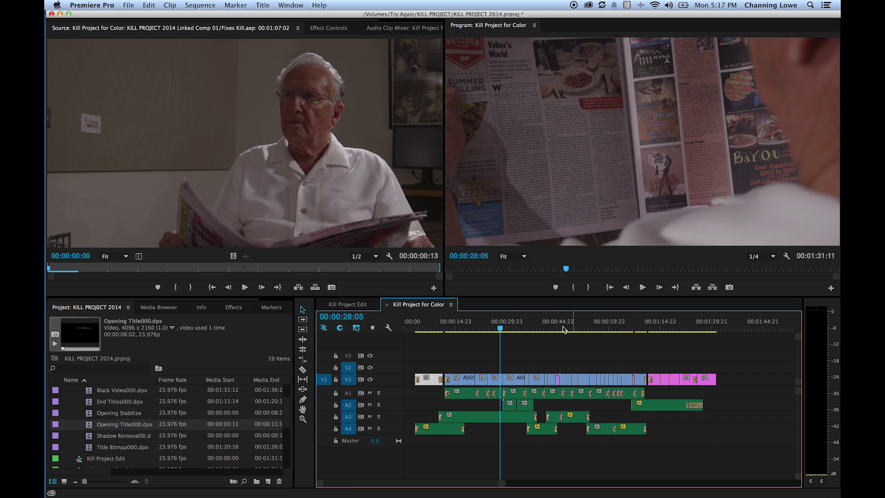
drag(492, 328, 580, 328)
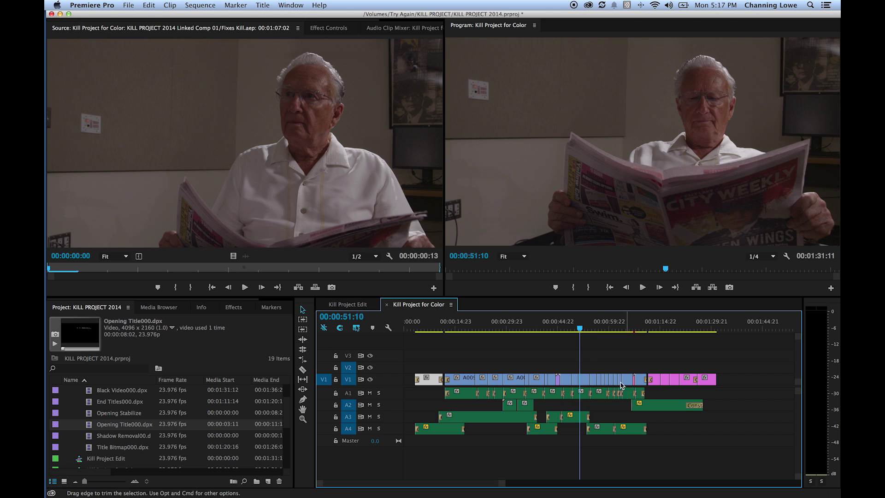
click(469, 327)
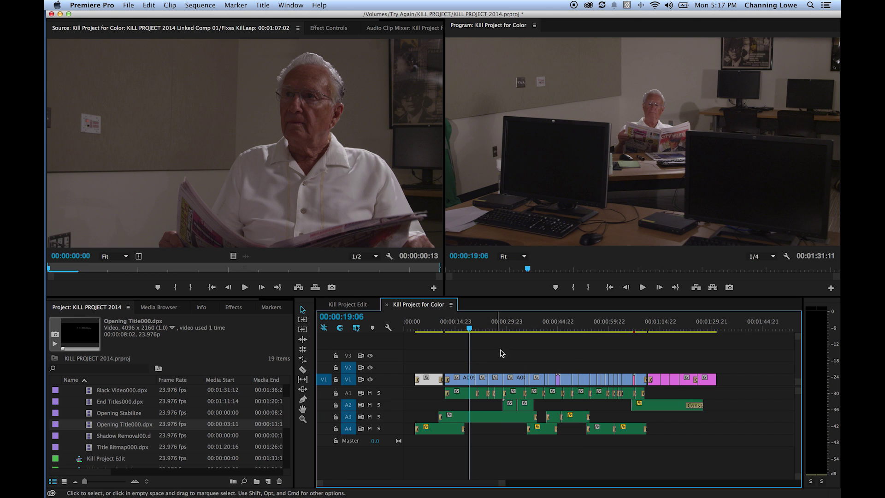
click(618, 331)
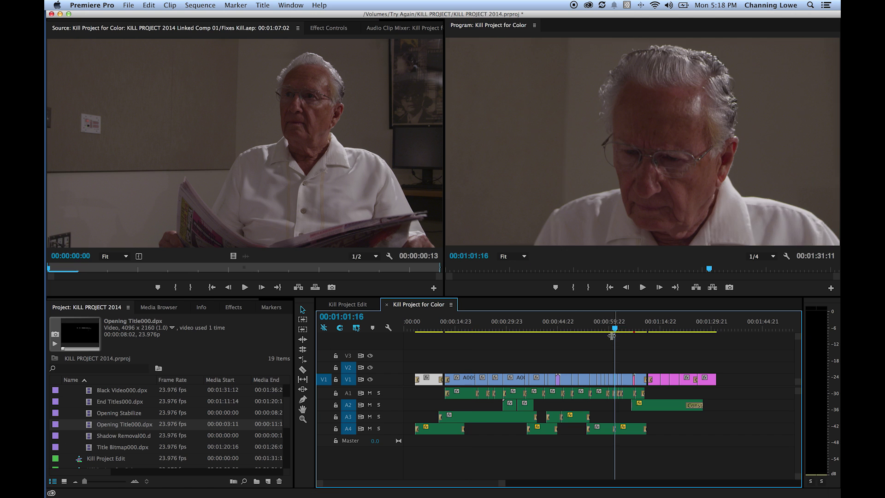
key(backslash)
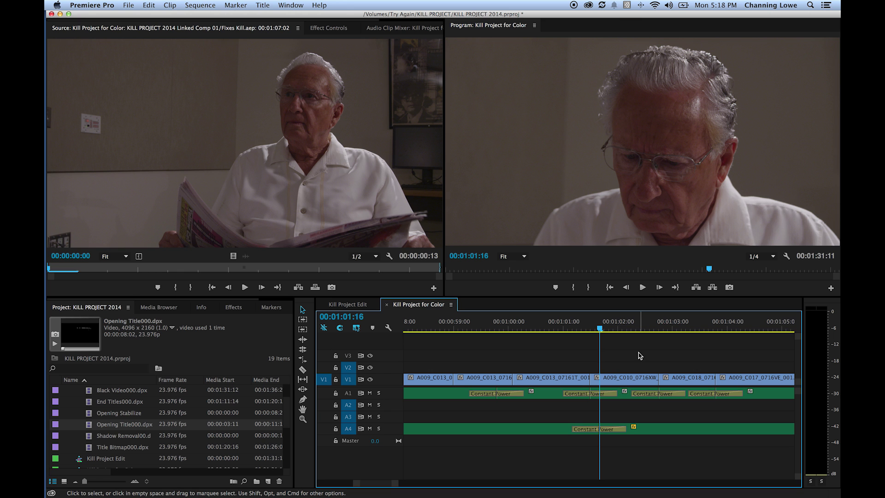
drag(123, 454, 644, 367)
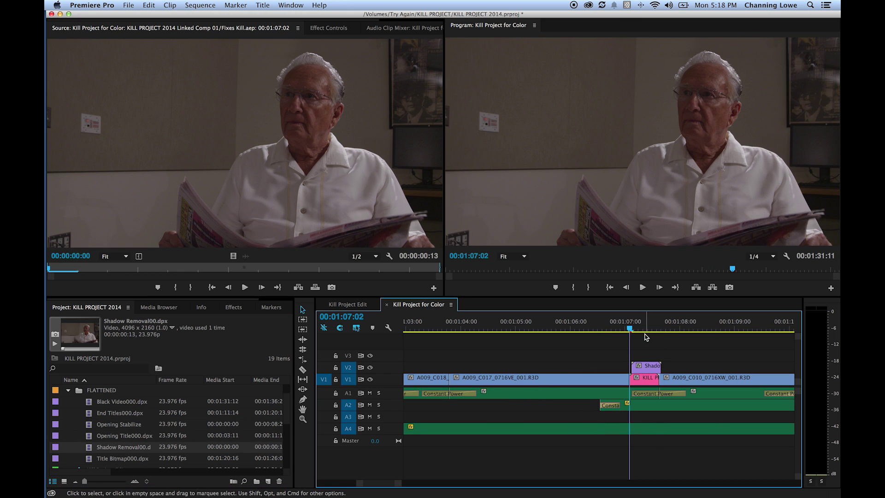
Align Shadow Removal00.dpx with the linked comp clip and move it down to Video 1 to replace that clip
key(equal)
key(equal)
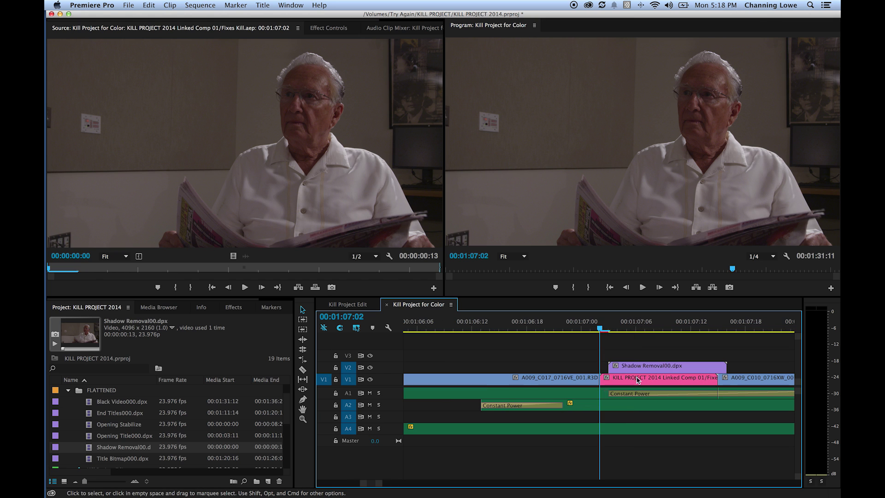
click(636, 369)
key(super+Left)
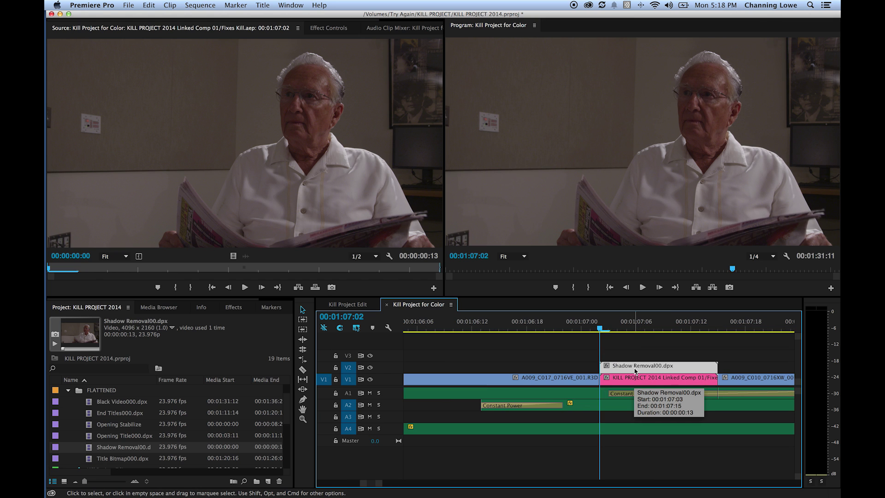
key(alt+Down)
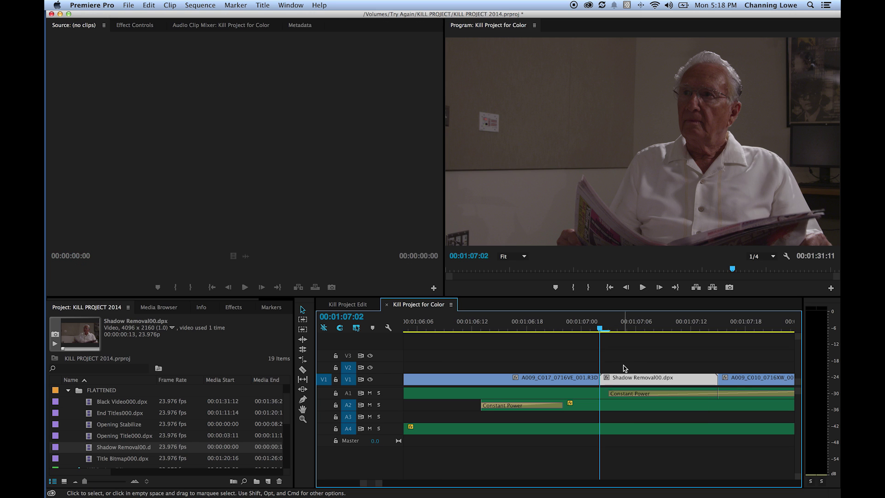
Start an EDL export of the Kill Project for Color sequence with video levels and audio levels included
key(minus)
key(minus)
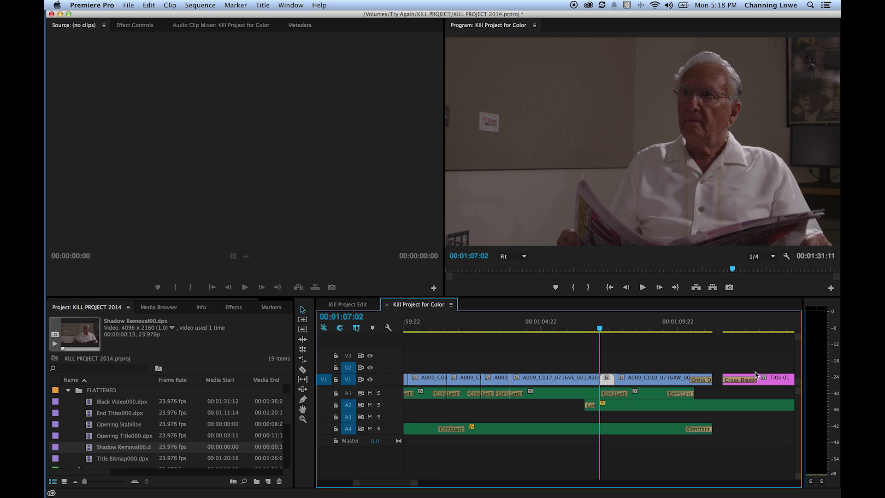
key(backslash)
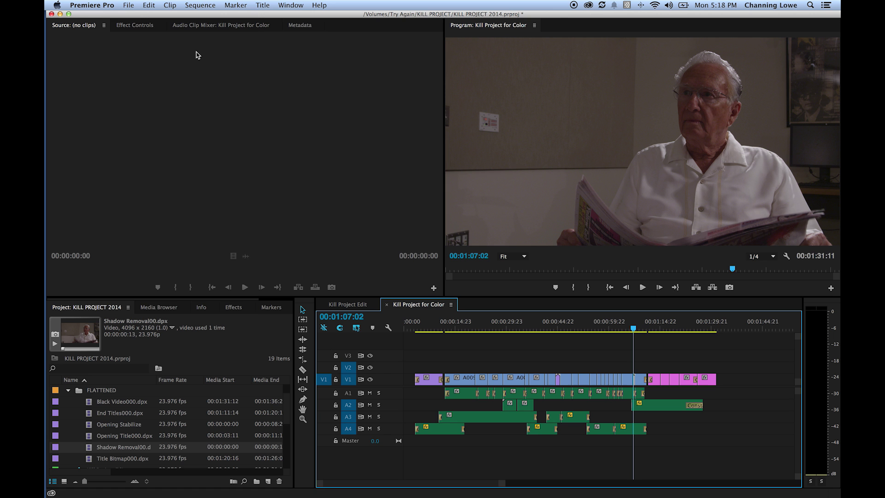
click(128, 5)
mouse_move(174, 258)
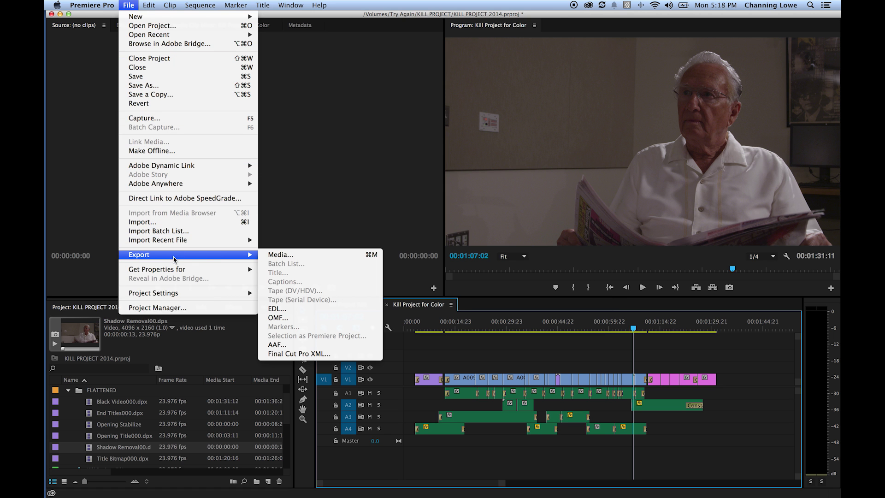
click(305, 309)
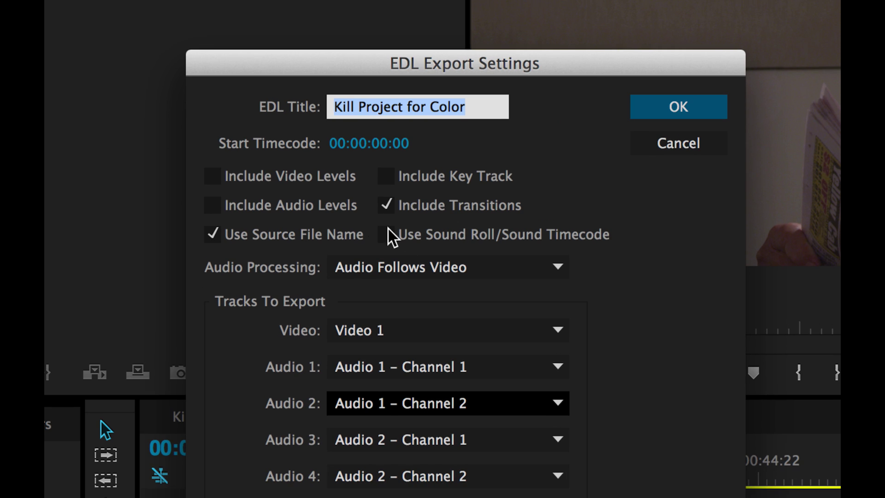
click(213, 176)
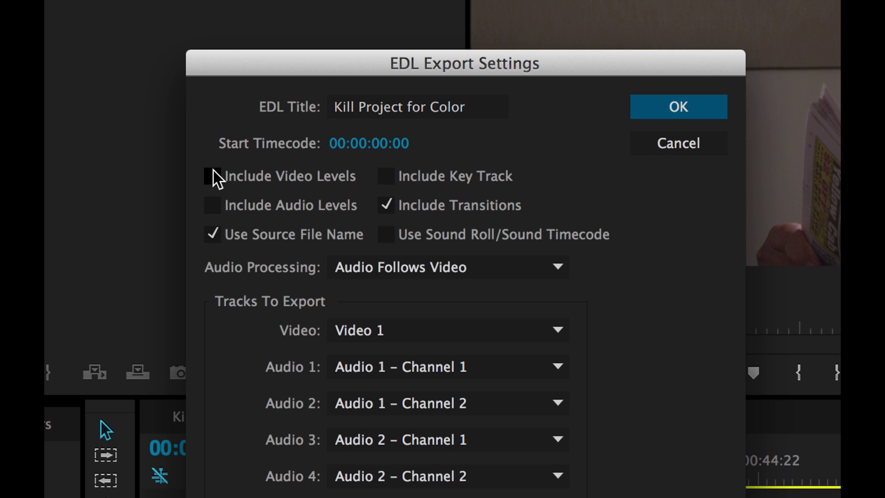
click(214, 207)
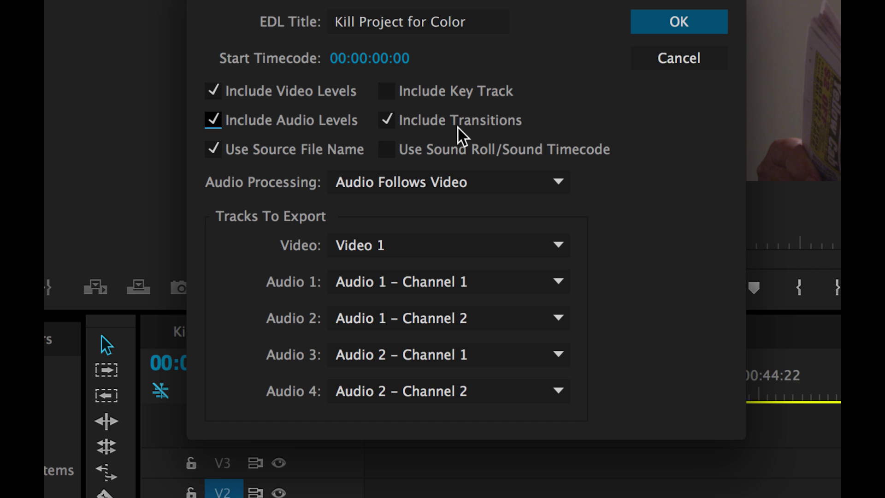
Exclude the audio from the EDL by setting export tracks Audio 1 through Audio 4 to None
click(438, 183)
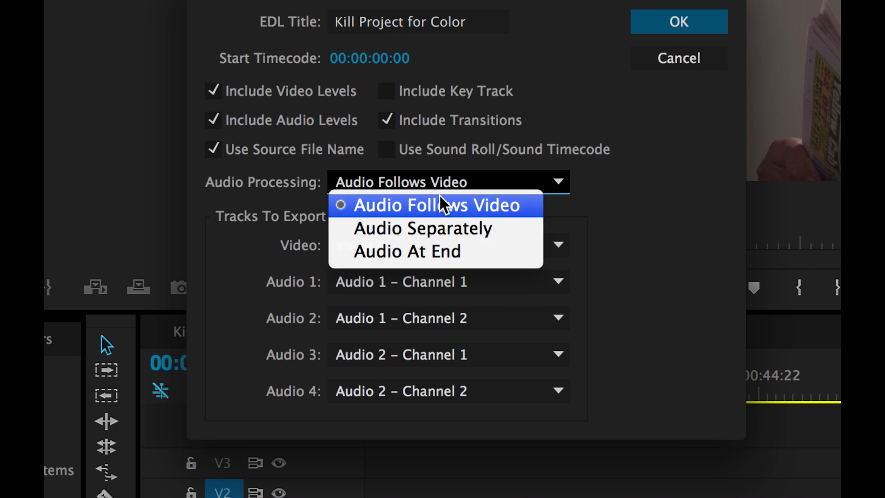
key(Escape)
click(442, 281)
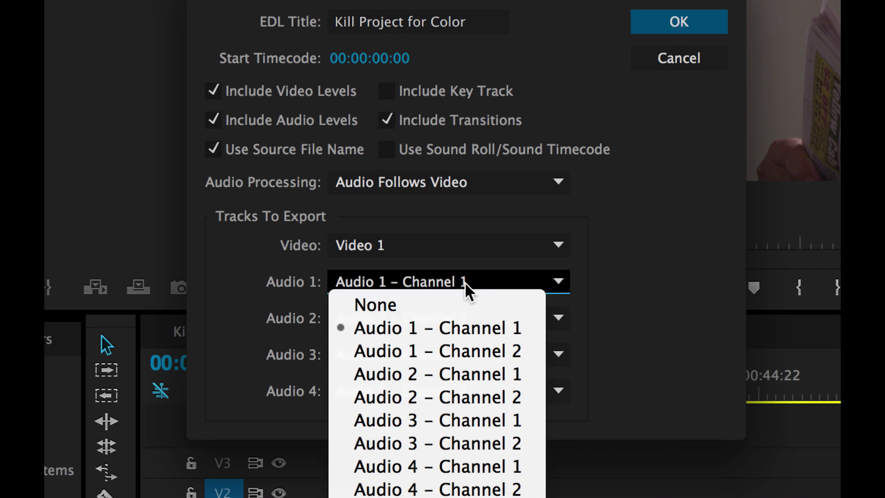
click(436, 305)
click(363, 325)
click(409, 340)
click(408, 357)
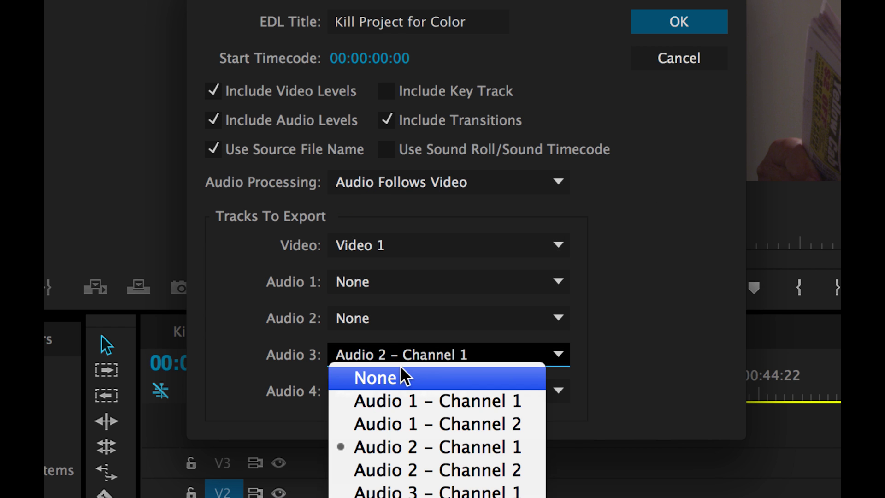
click(402, 378)
click(402, 391)
click(401, 417)
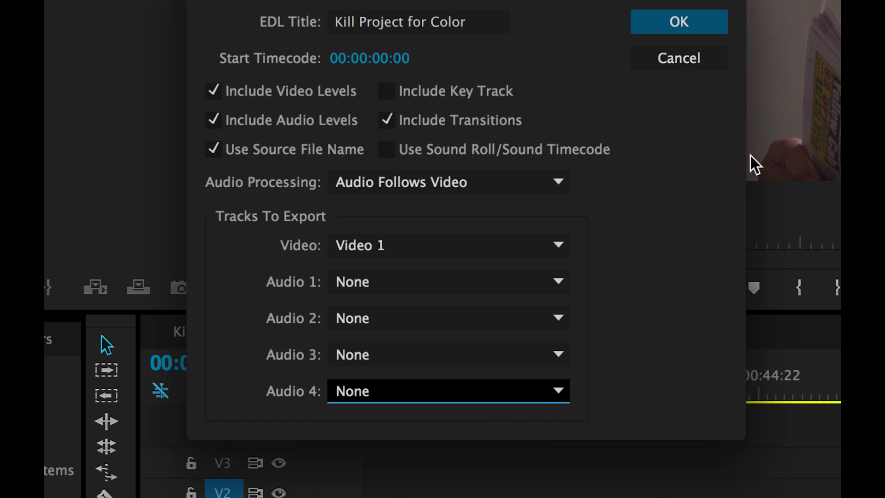
Confirm the EDL settings and save the CMX3600 EDL as Kill Project for Color in the KILL PROJECT folder
key(Tab)
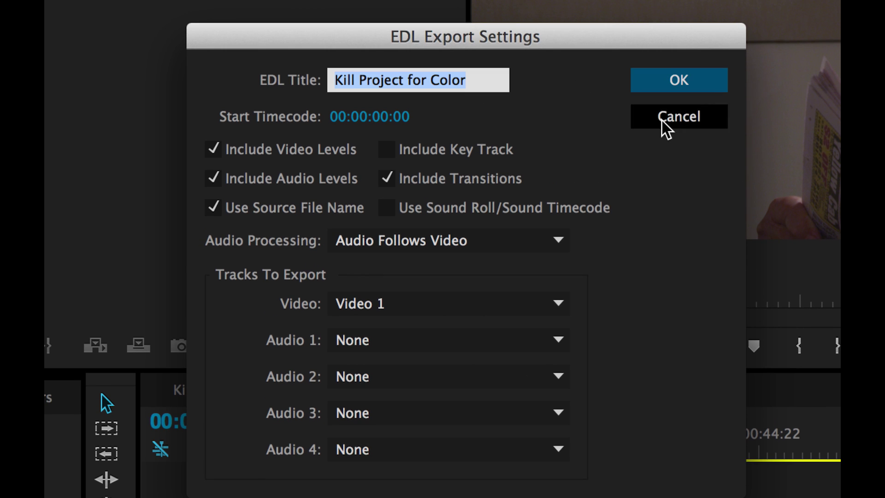
click(669, 87)
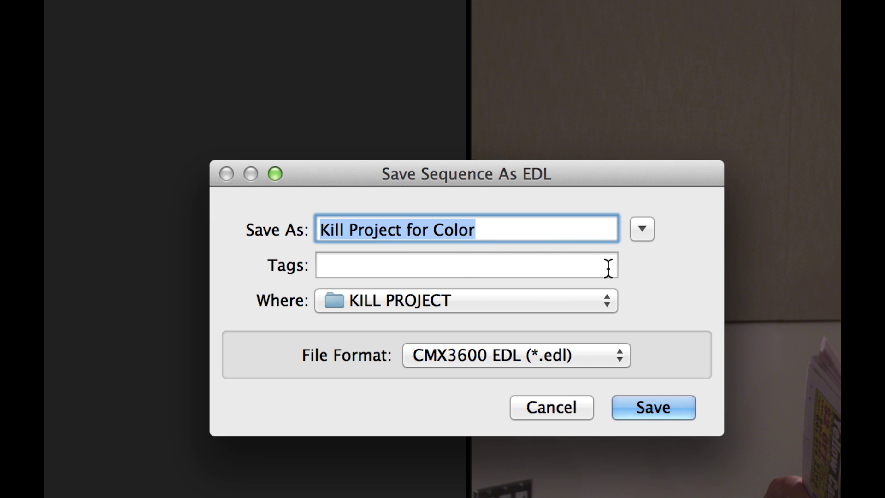
click(654, 400)
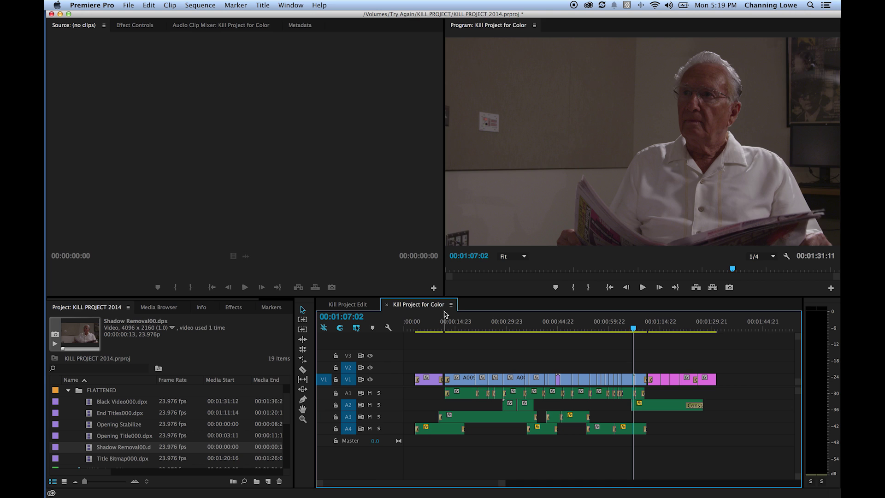
Set up an audio-only media export of the sequence in Waveform Audio format and open its output name for editing
click(405, 322)
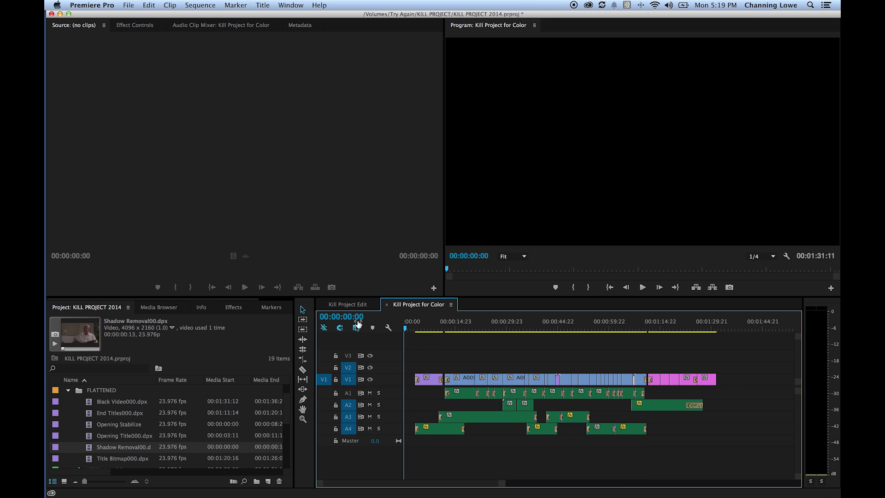
key(super+m)
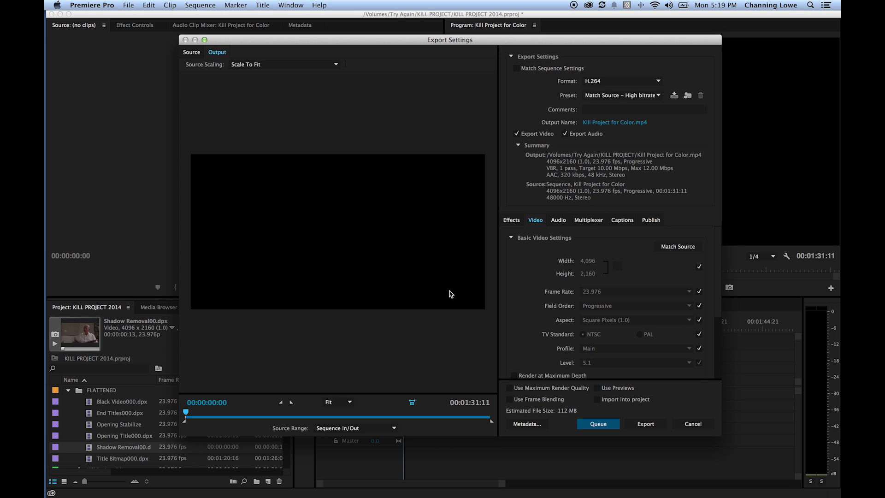
click(517, 134)
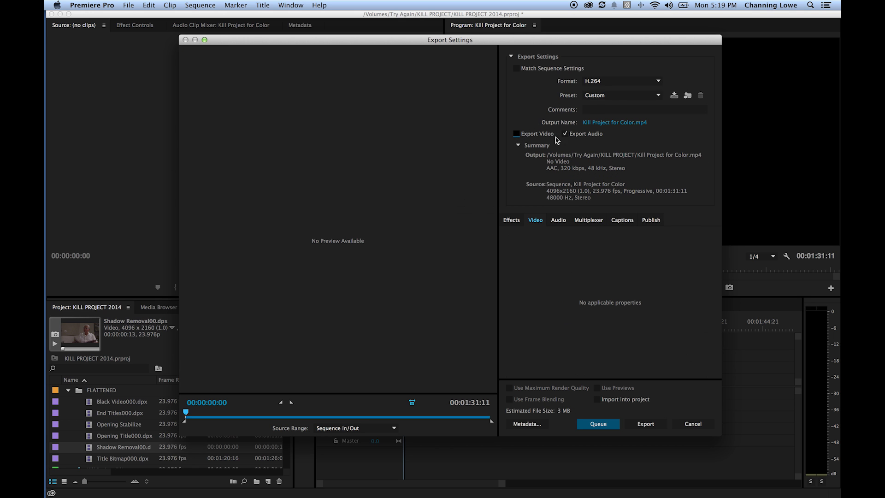
click(627, 95)
click(630, 82)
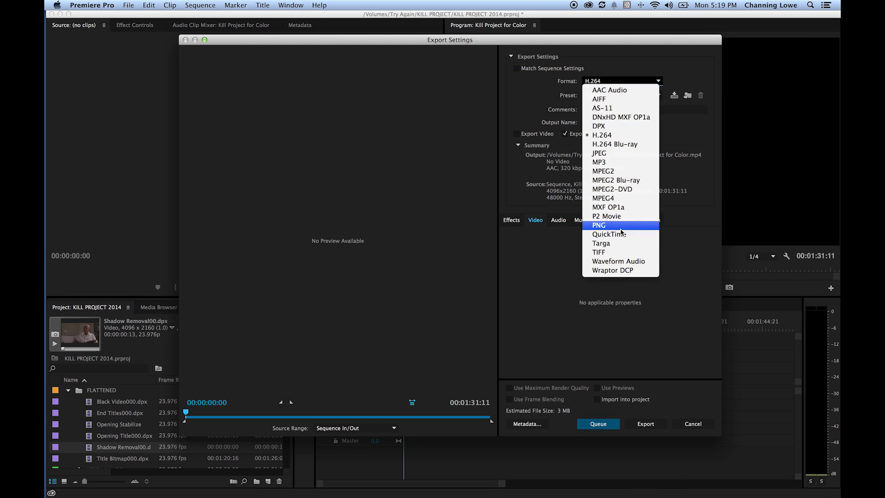
click(617, 261)
click(613, 122)
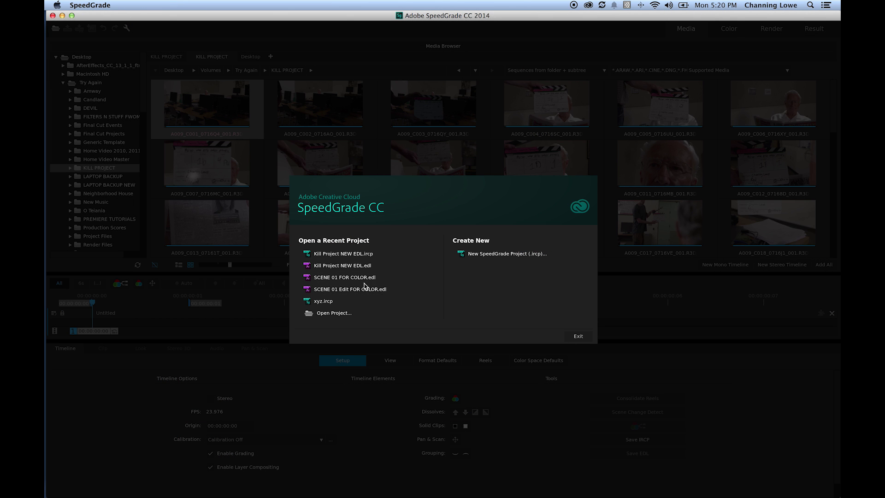
In SpeedGrade, open the existing project file SCENE 01 FOR COLOR.edl from the KILL PROJECT folder
click(331, 314)
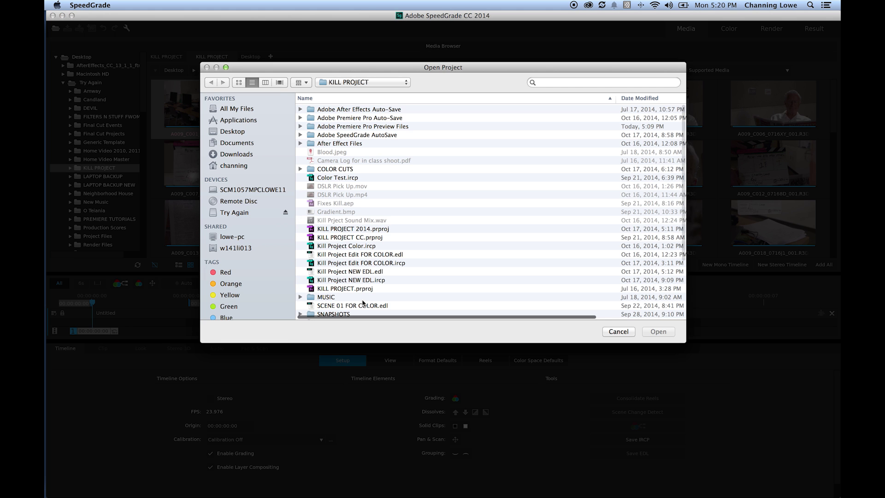
scroll(365, 222, down, 5)
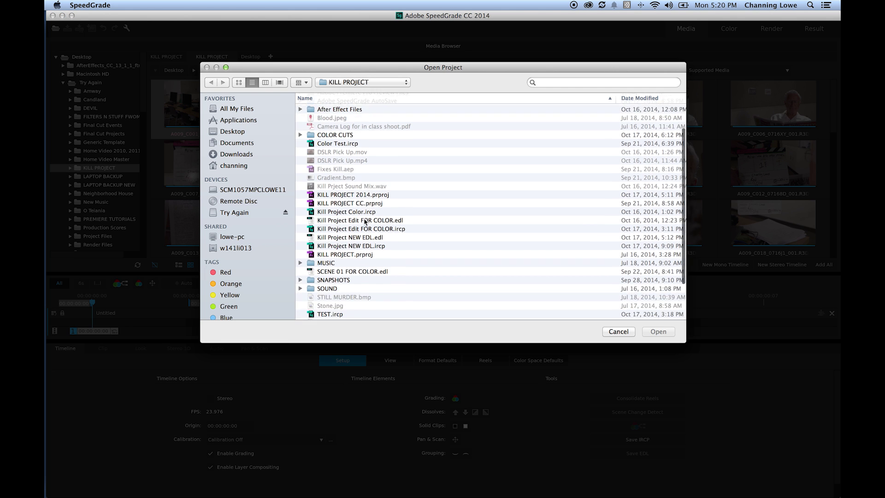
scroll(365, 222, up, 5)
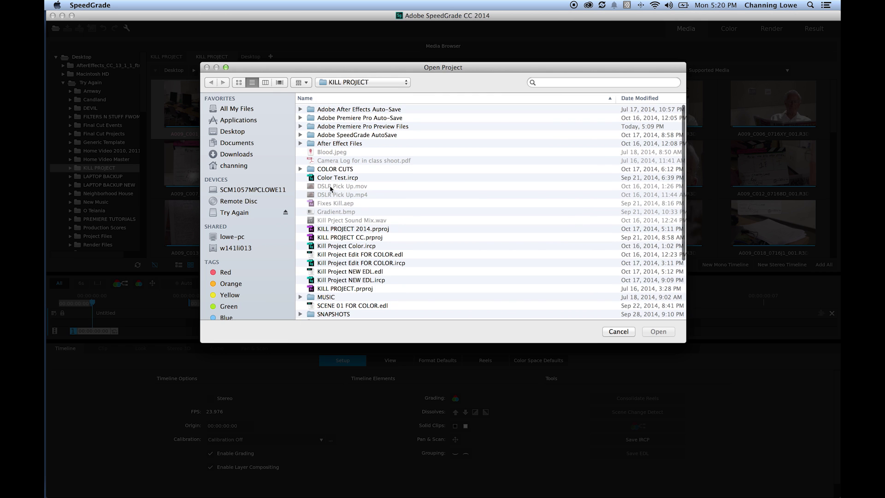
scroll(328, 184, down, 5)
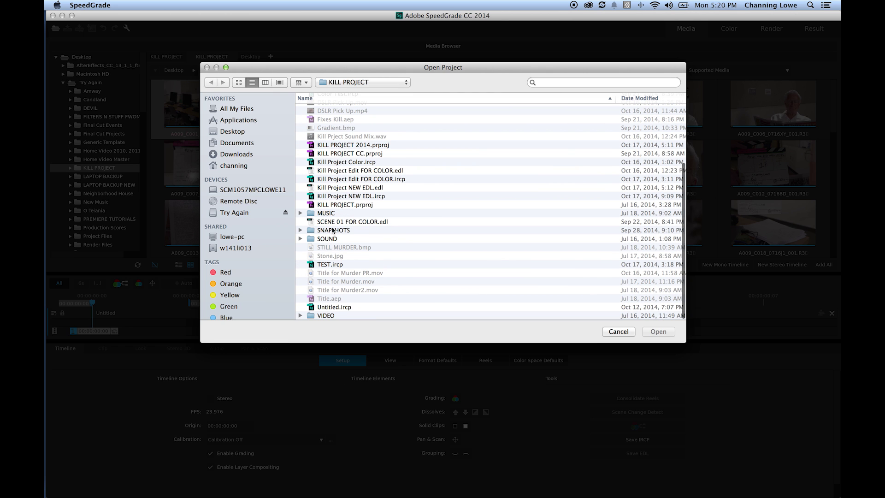
click(353, 223)
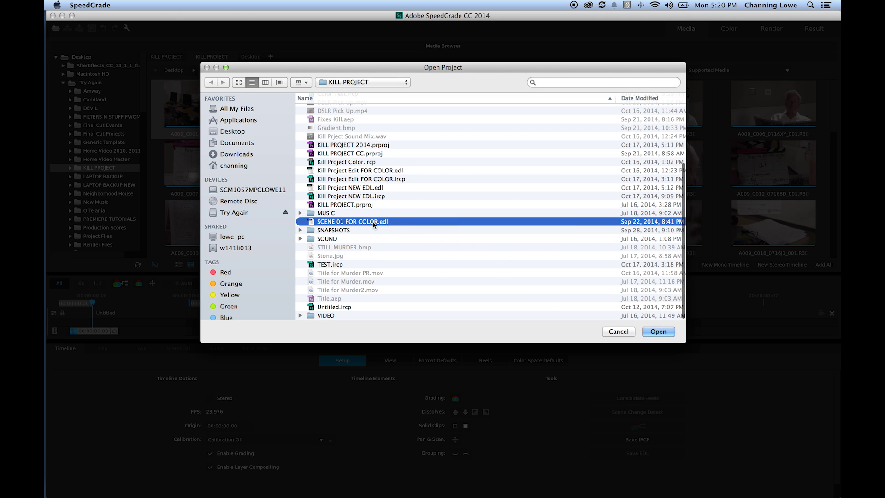
click(658, 334)
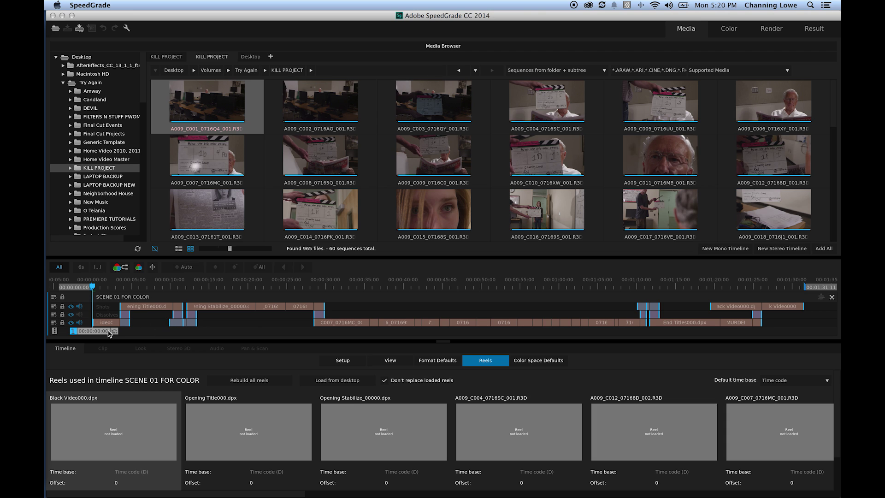
Examine the SCENE 01 FOR COLOR timeline closely, moving through its titles, dissolves, solid color clips and R3D shots
drag(103, 334, 183, 327)
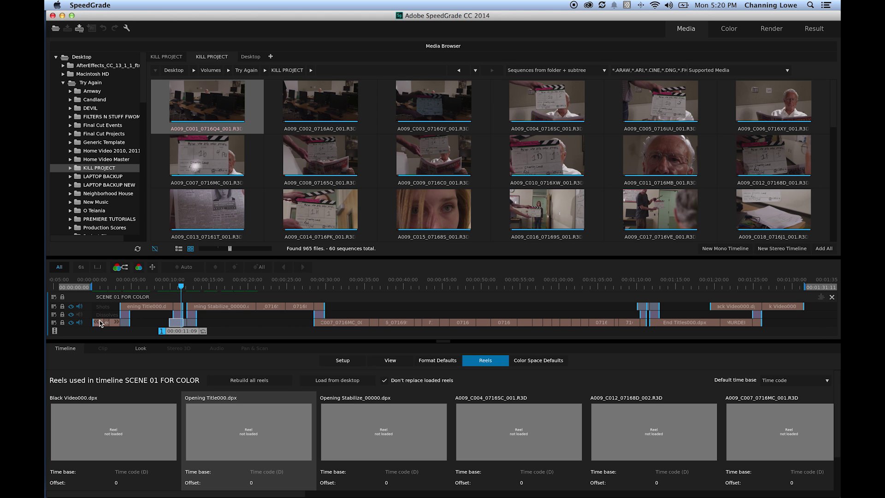
mouse_move(104, 326)
scroll(114, 327, up, 5)
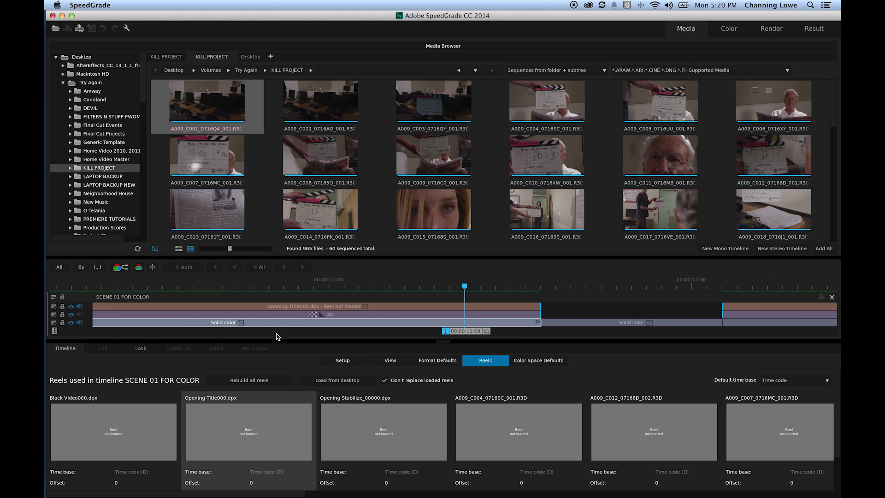
click(221, 349)
mouse_move(476, 334)
mouse_down()
mouse_move(495, 332)
mouse_move(488, 328)
mouse_up()
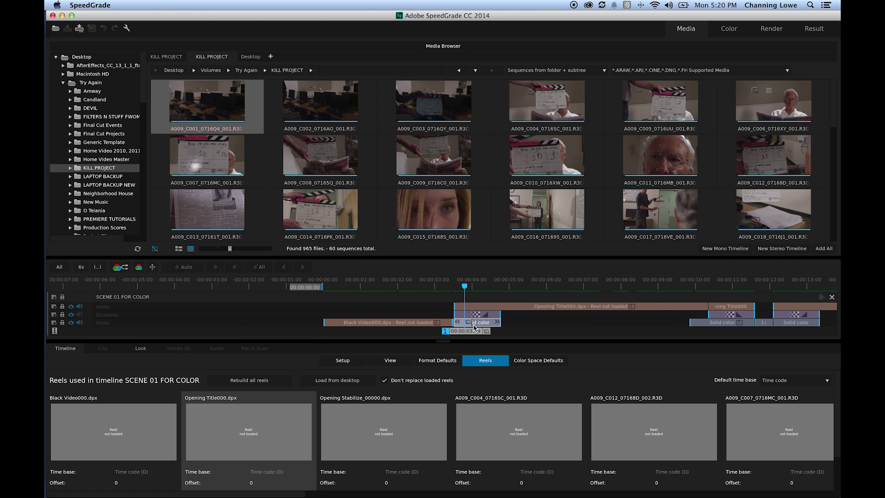
click(465, 287)
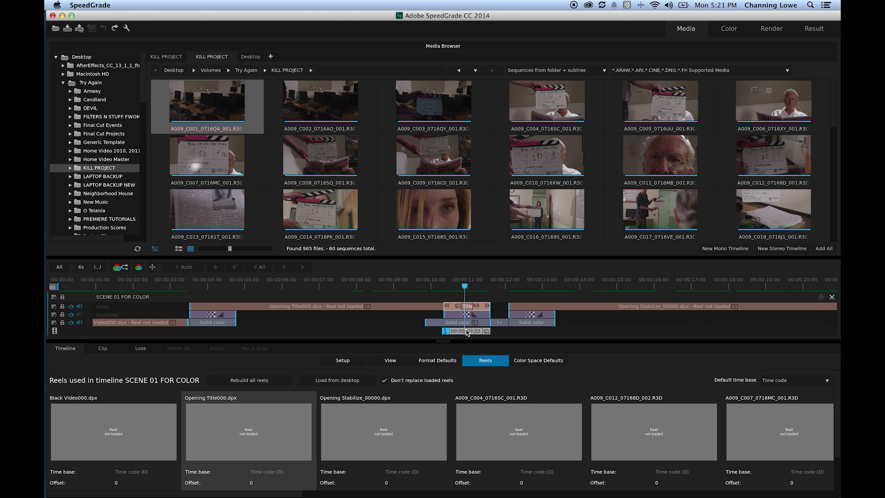
key(space)
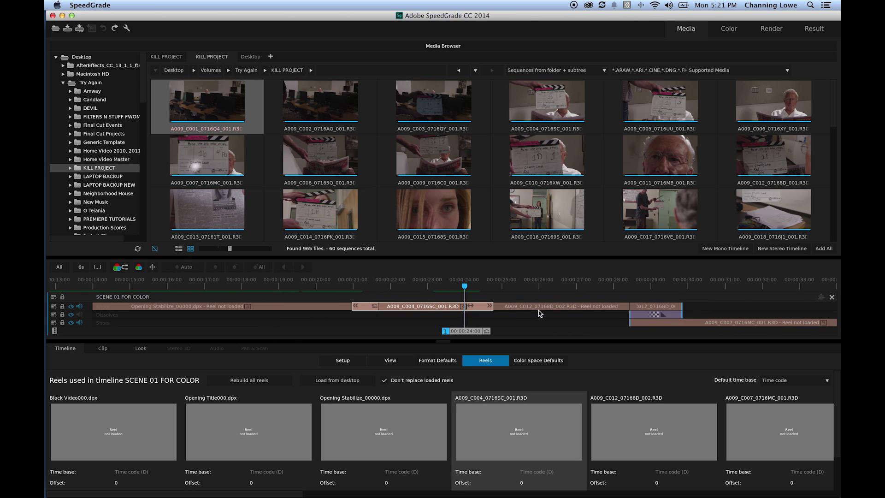
mouse_move(467, 336)
mouse_down()
mouse_move(586, 330)
mouse_move(480, 329)
mouse_up()
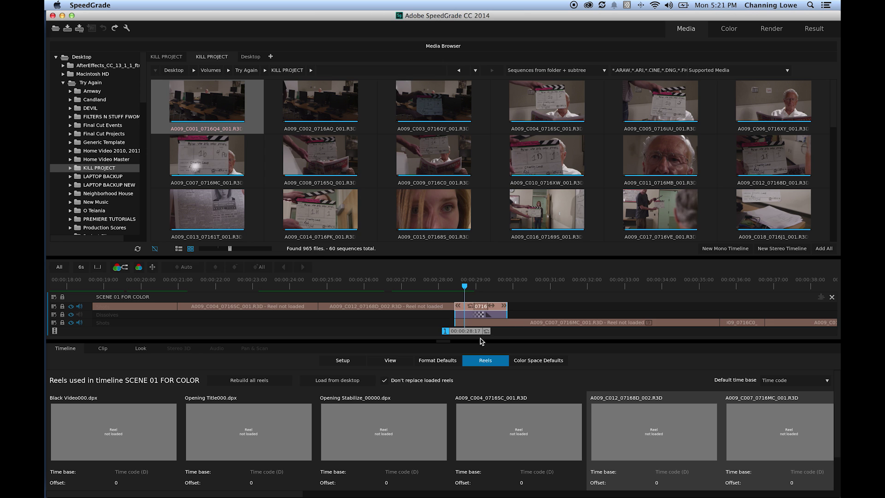
drag(466, 333, 711, 332)
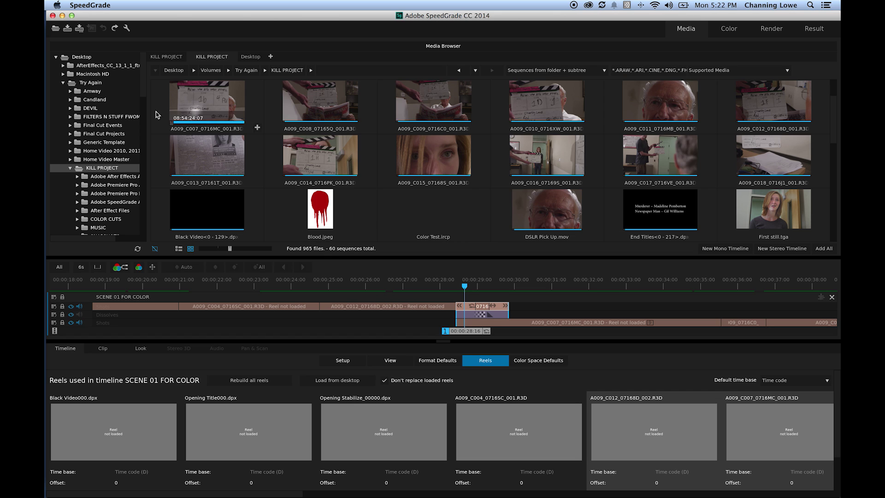
Set the base frame rate in the playback preferences to 23.976
click(127, 30)
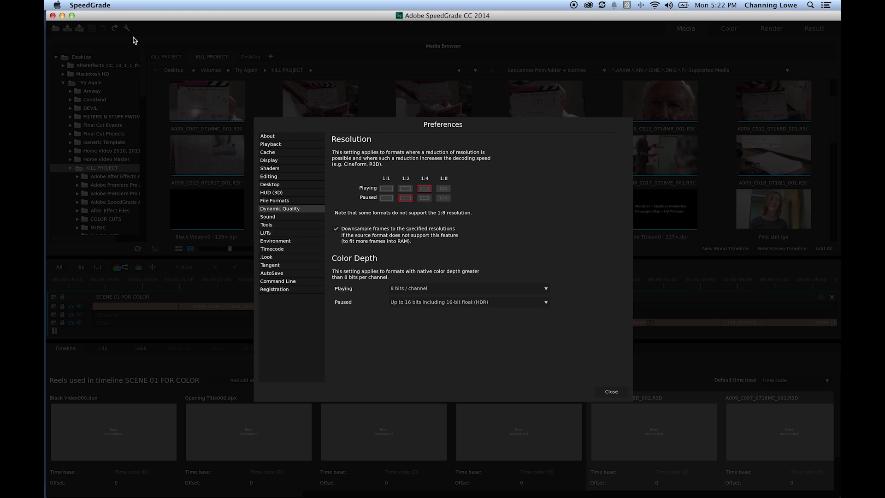
click(279, 162)
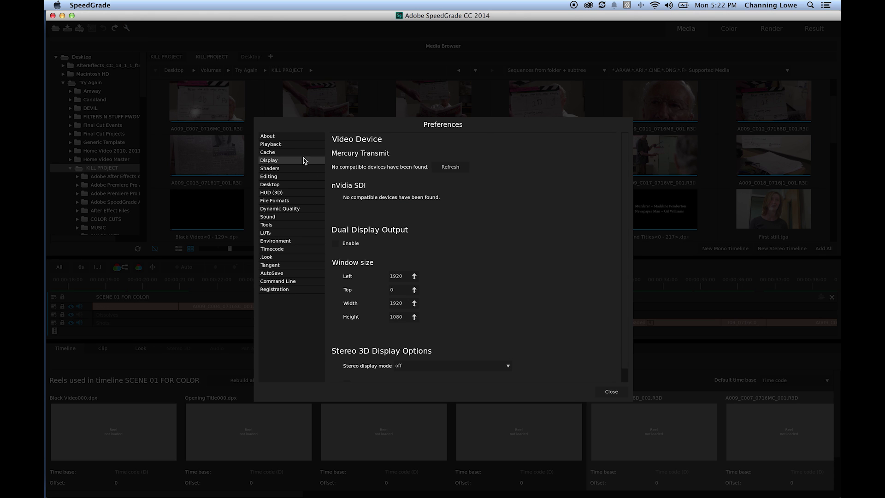
click(281, 144)
click(443, 154)
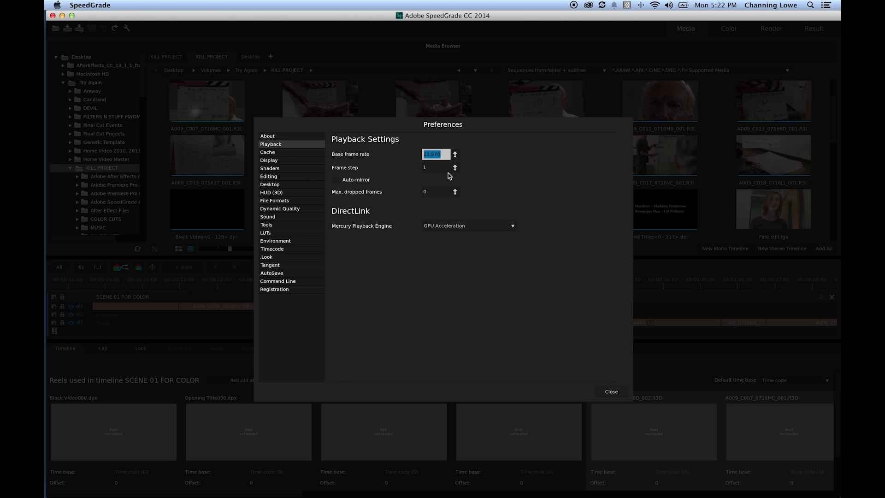
text(23)
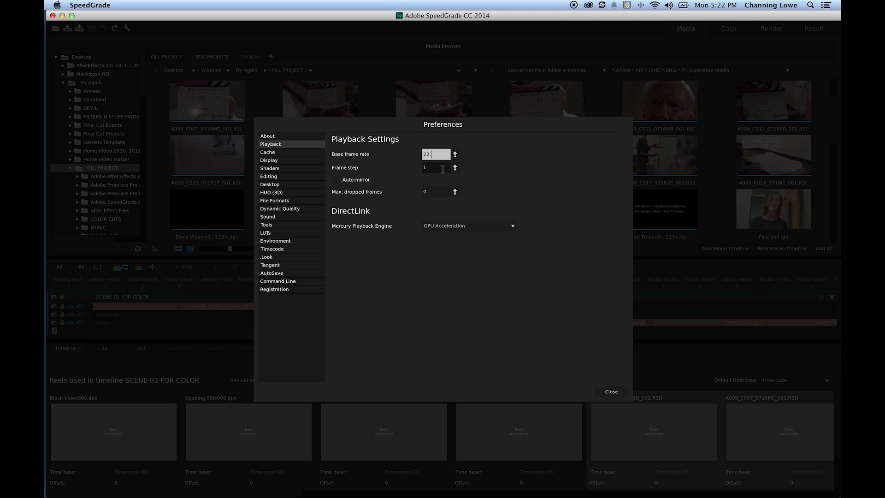
text(.976)
key(Return)
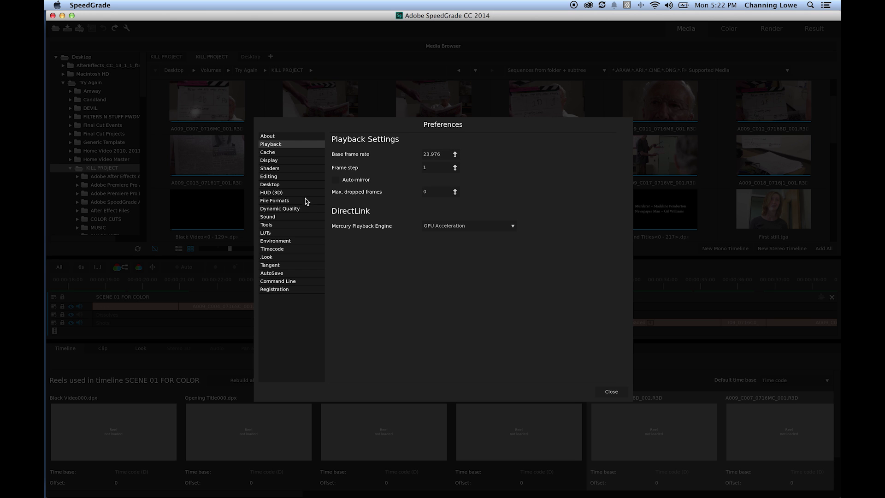
Set the EDL edit/footage frame rates preference to both edits and footage at 23.976 FPS, cross-conformed to the current base FPS, and close the preferences
click(274, 177)
drag(496, 157, 443, 151)
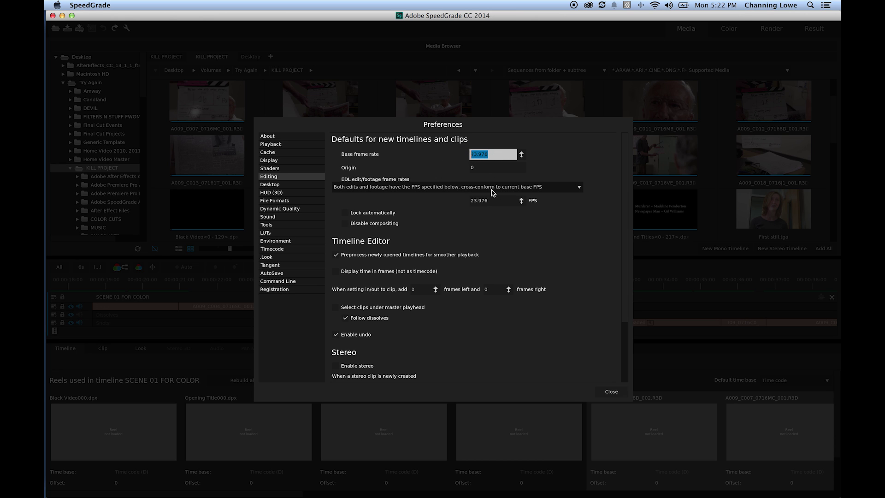
click(350, 189)
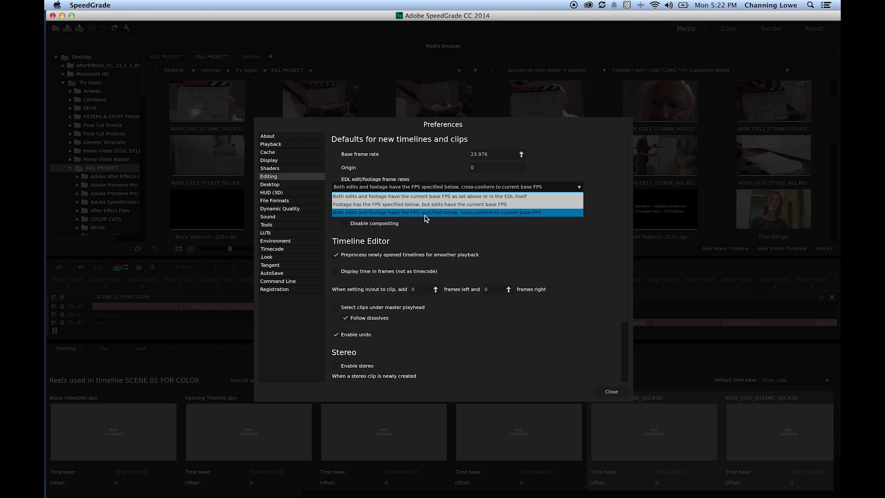
click(484, 213)
drag(489, 201, 470, 202)
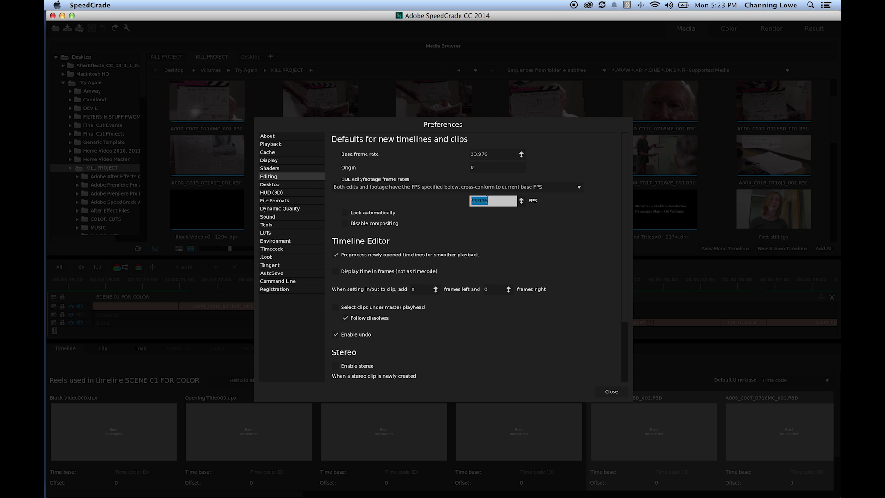
key(Return)
click(453, 187)
click(419, 215)
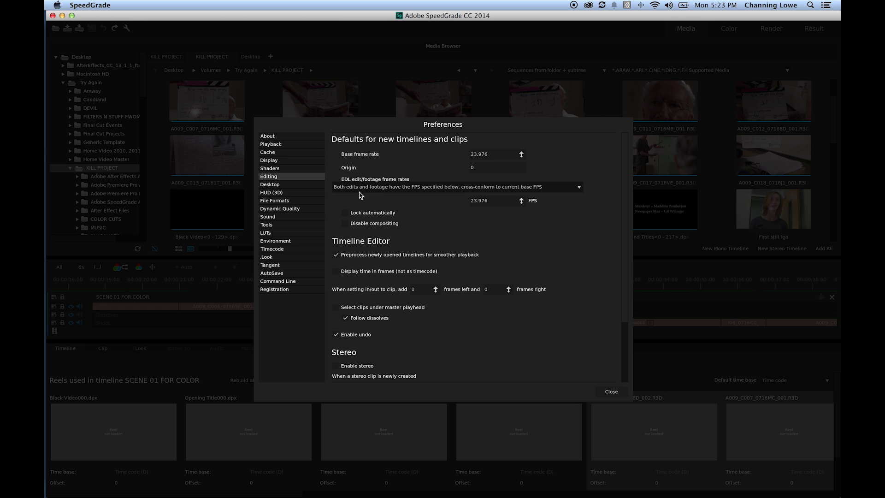
click(280, 145)
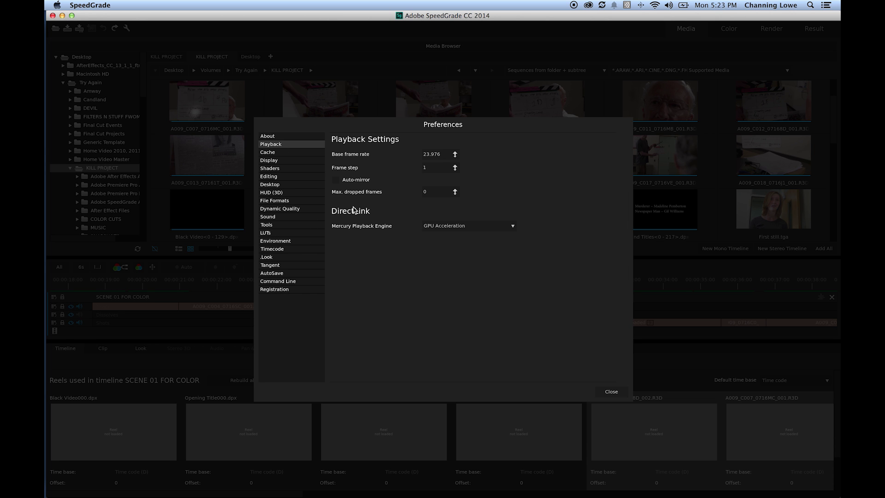
click(621, 395)
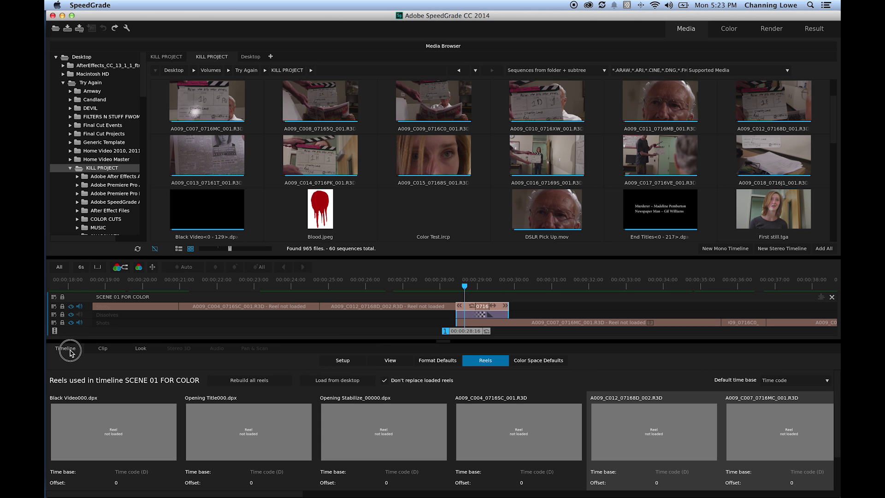
Check the timeline's setup options and view the A009_C007_0716MC_001.R3D clip in the Color workspace, returning to the media browser
click(344, 361)
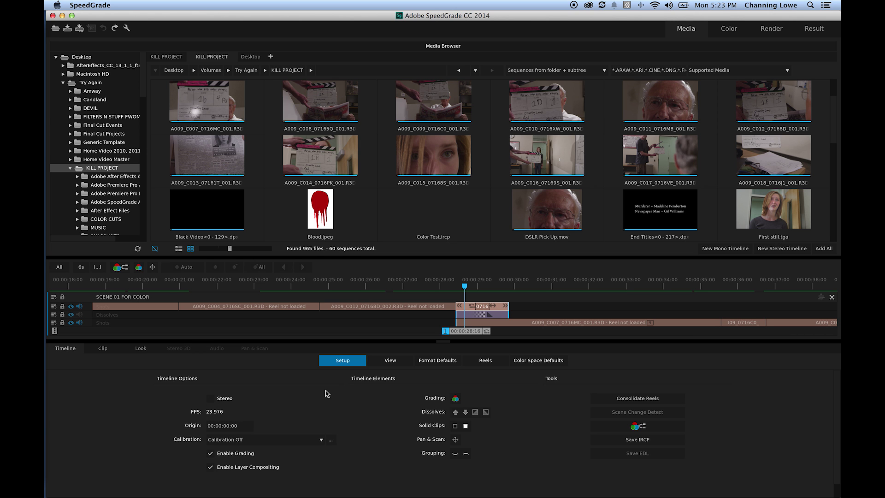
click(139, 349)
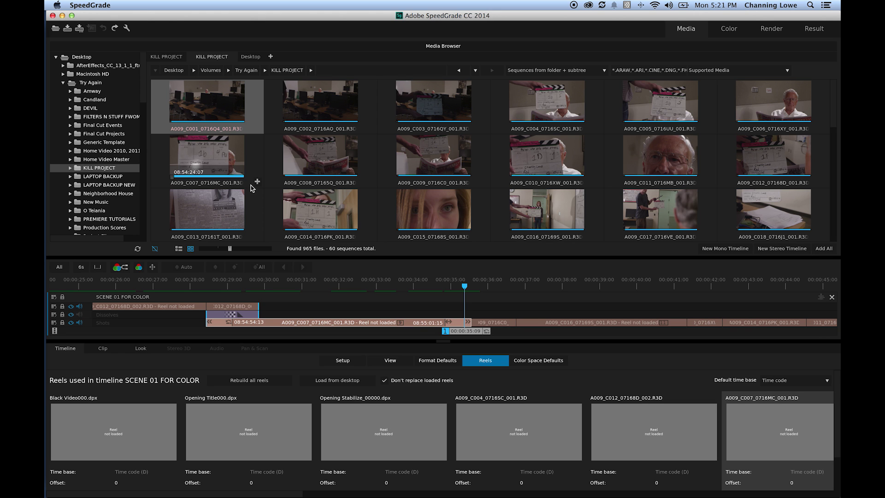
key(Tab)
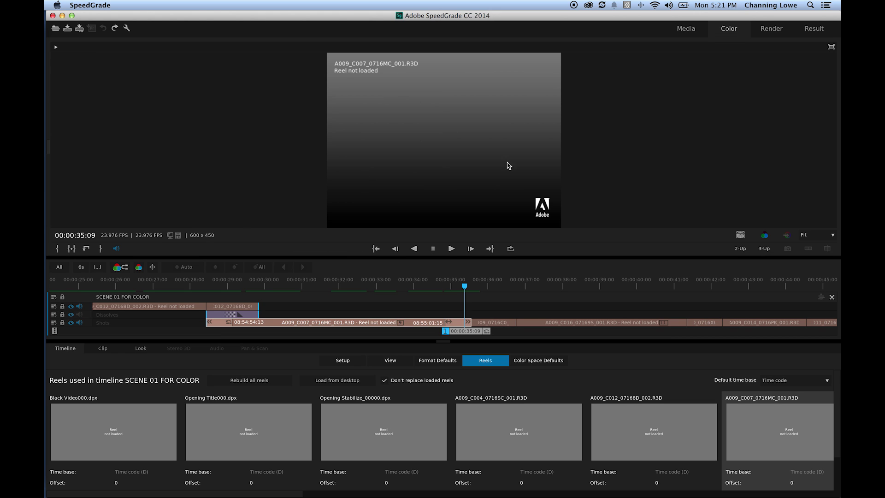
drag(473, 331, 201, 354)
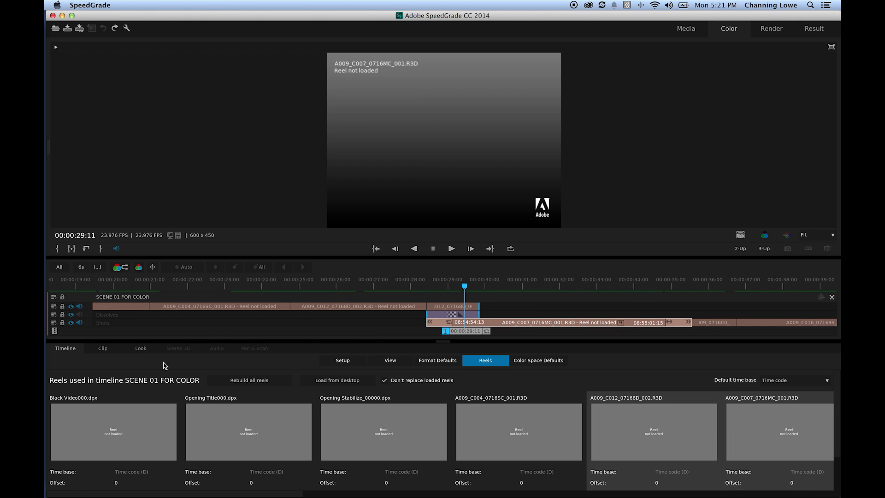
key(Tab)
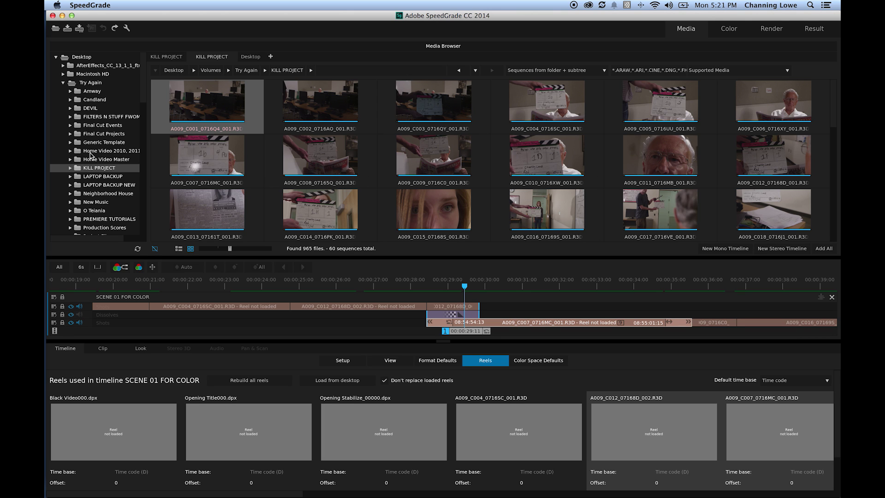
Set the media browser to Sequences from folder + subtree and Supported Media for the KILL PROJECT folder, and expand its subfolders
click(77, 169)
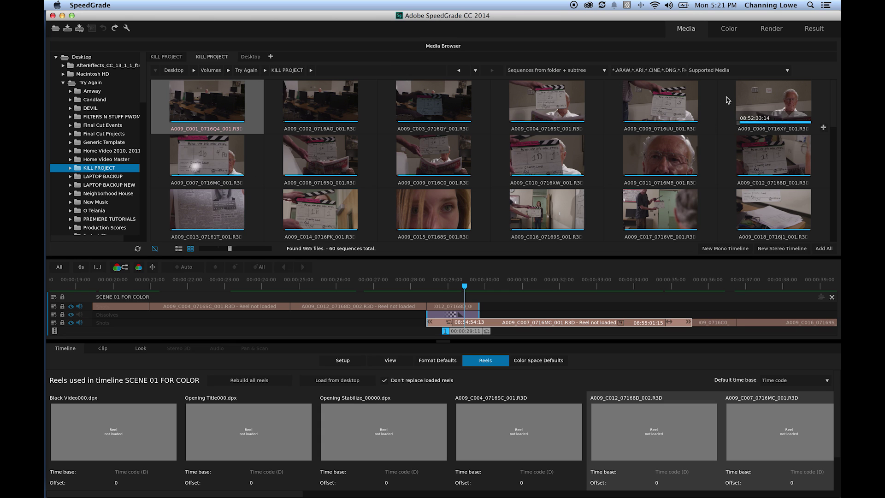
click(578, 73)
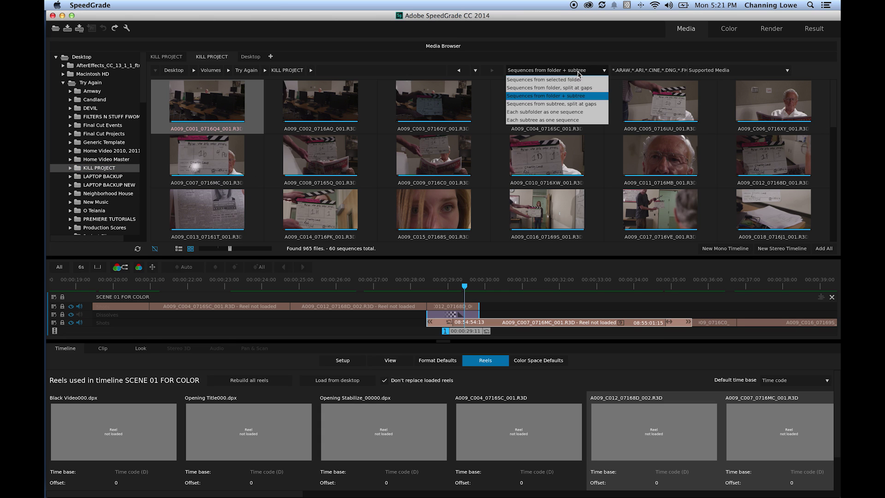
click(558, 98)
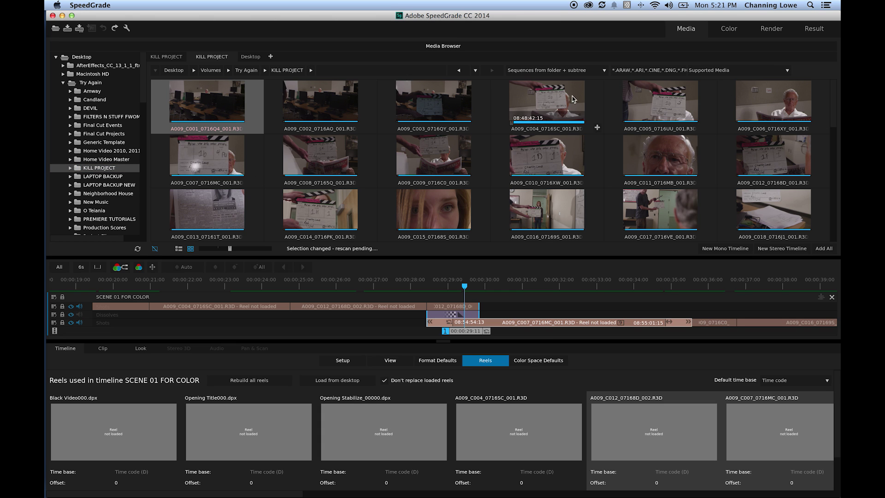
click(721, 71)
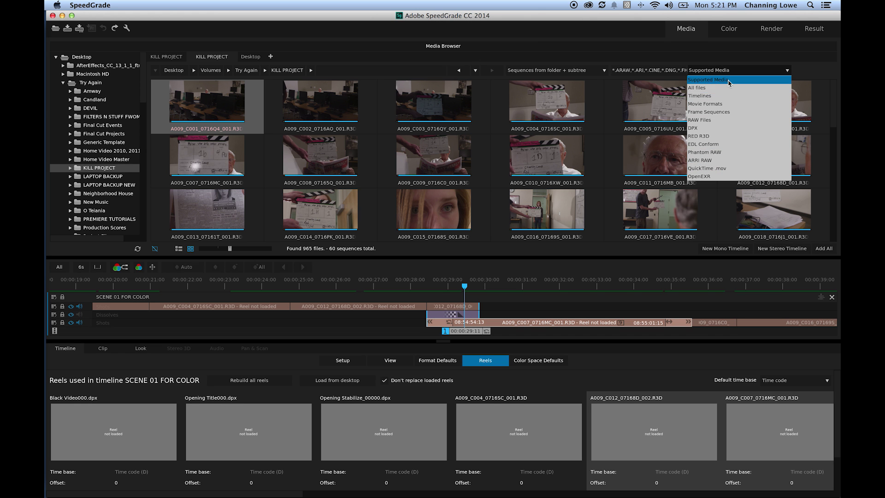
click(724, 82)
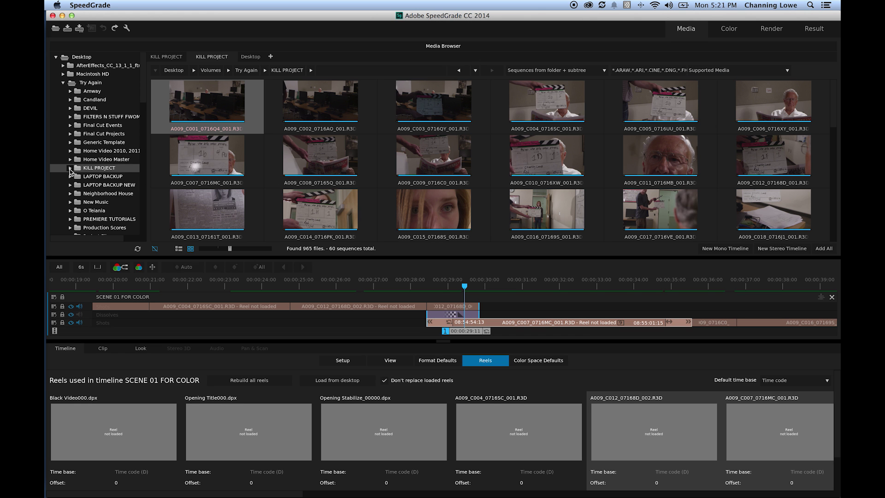
click(70, 168)
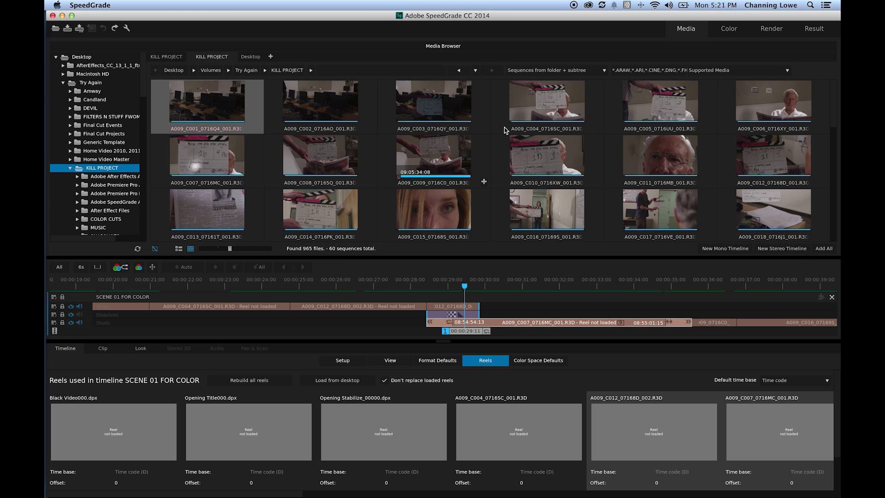
Load the SCENE 01 FOR COLOR reels from the media listed on the desktop, dismissing the frame rate warning
scroll(528, 171, down, 10)
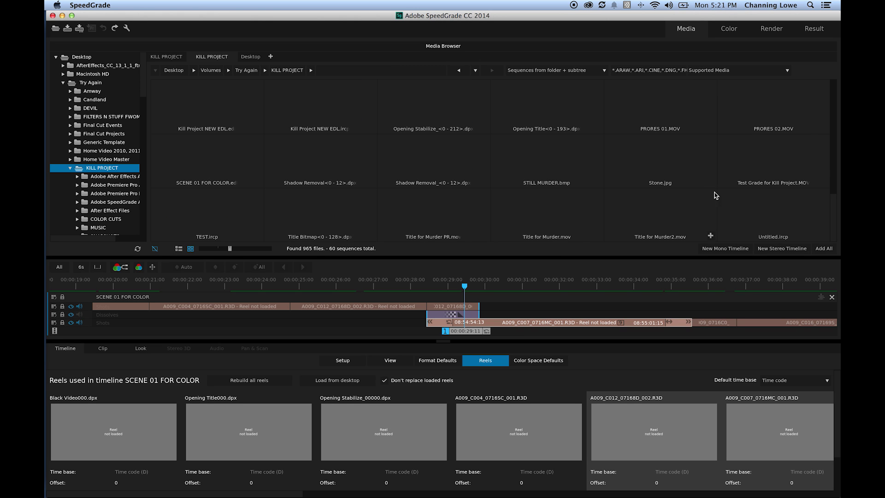
drag(837, 207, 836, 101)
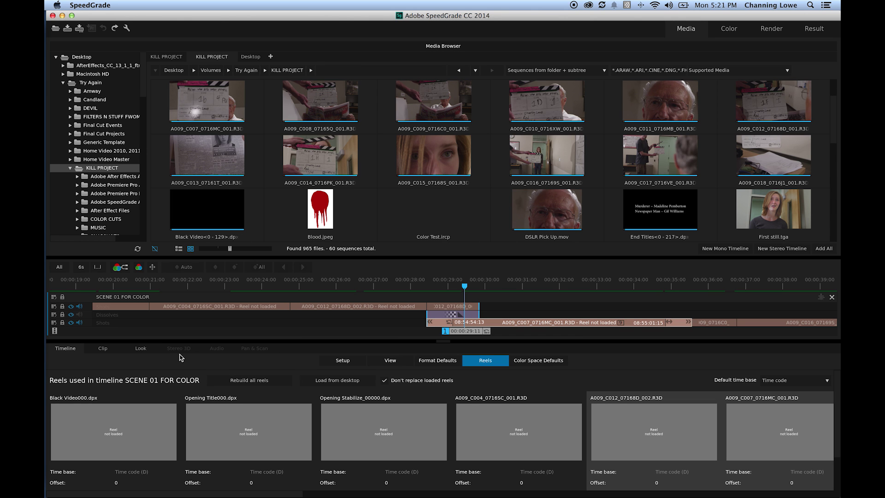
click(474, 371)
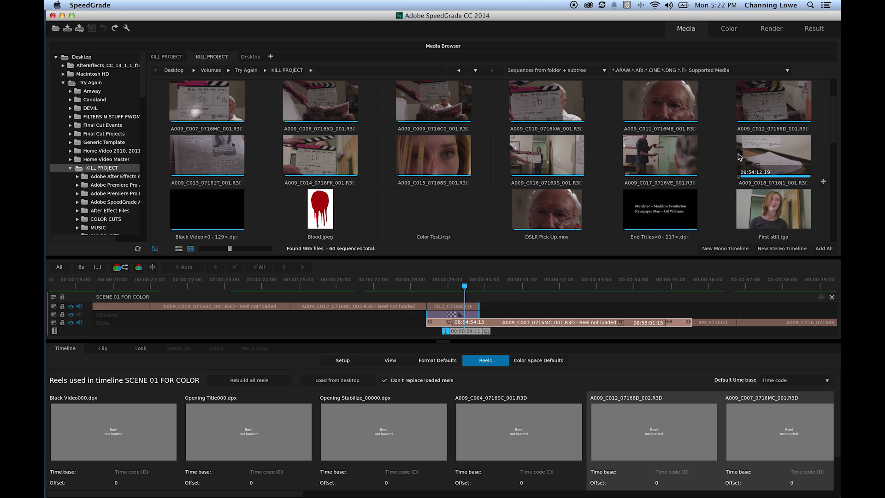
click(358, 384)
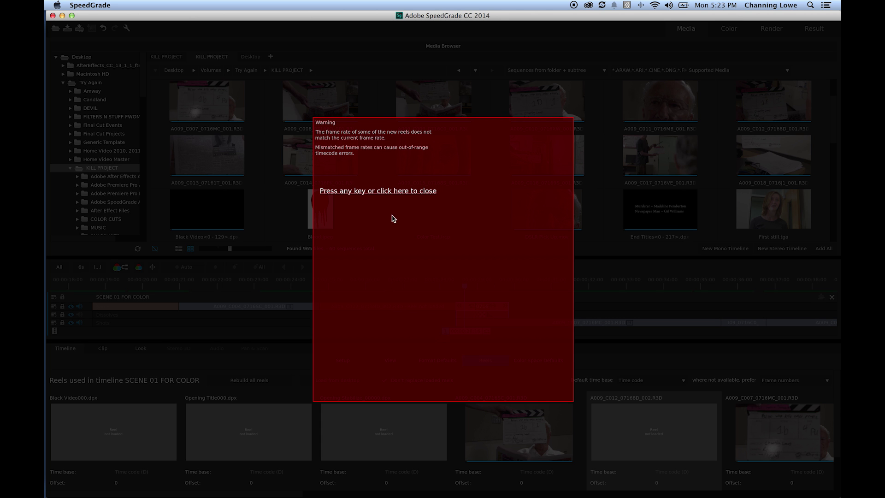
click(403, 194)
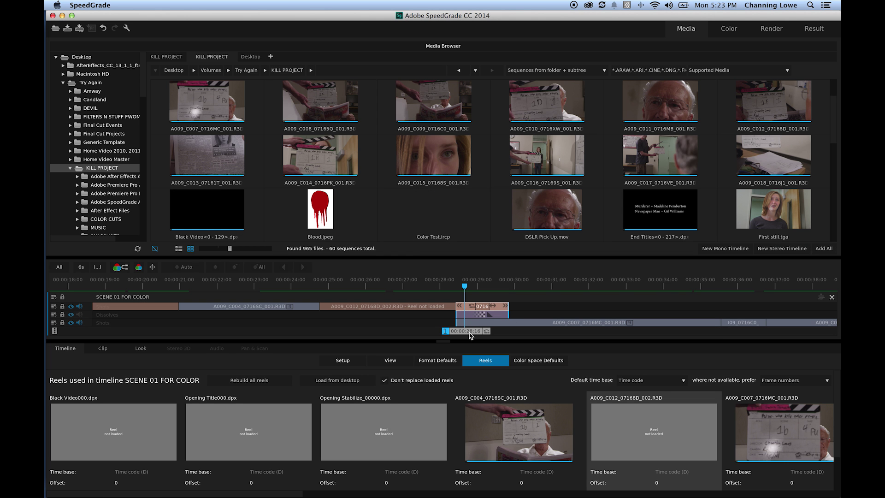
Fit the whole timeline in view and list the contents of the After Effect Files folder in the media browser
click(59, 267)
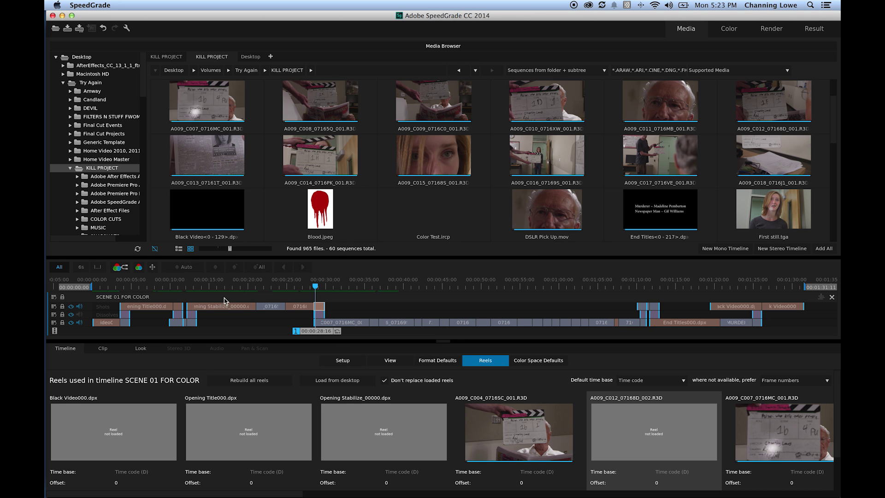
scroll(104, 203, down, 5)
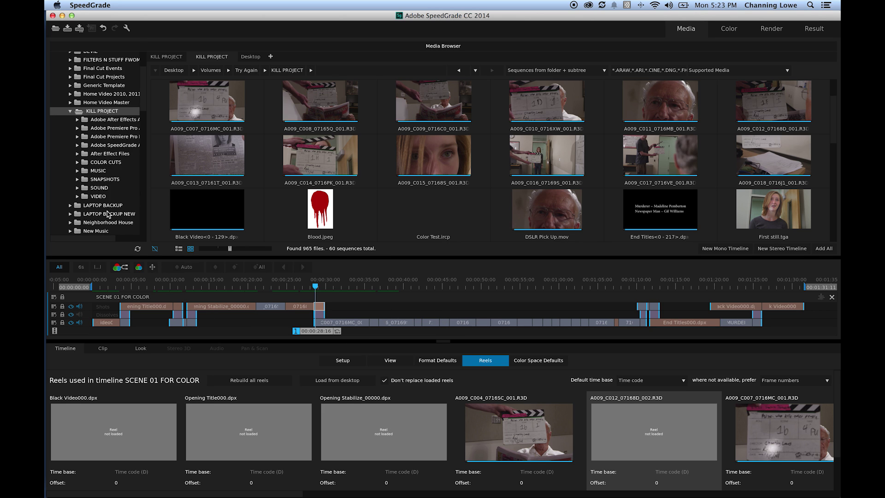
click(112, 155)
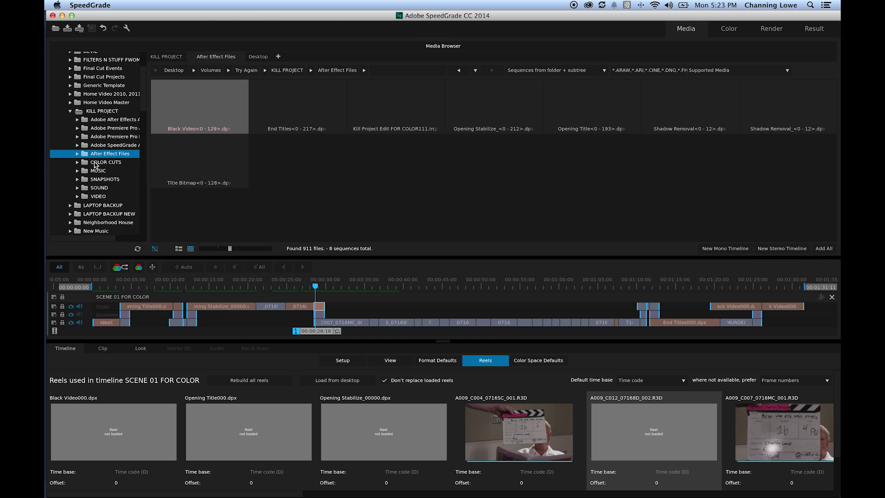
Link the Black Video and Opening Title DPX sequences to their unloaded clips on the timeline
drag(314, 340, 470, 334)
scroll(469, 334, down, 3)
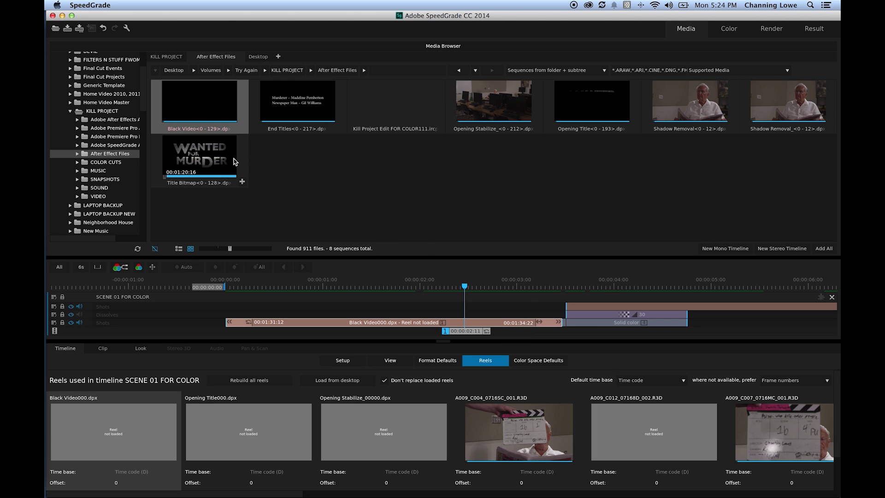
drag(239, 123, 738, 321)
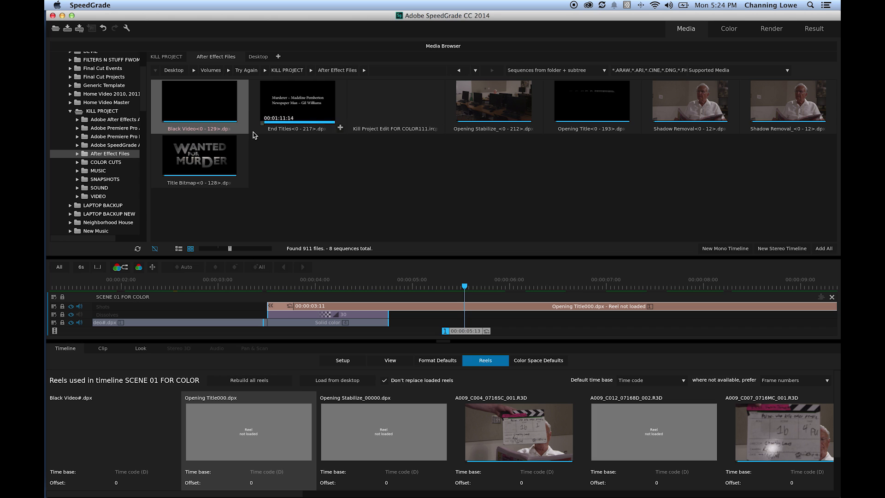
drag(585, 103, 499, 307)
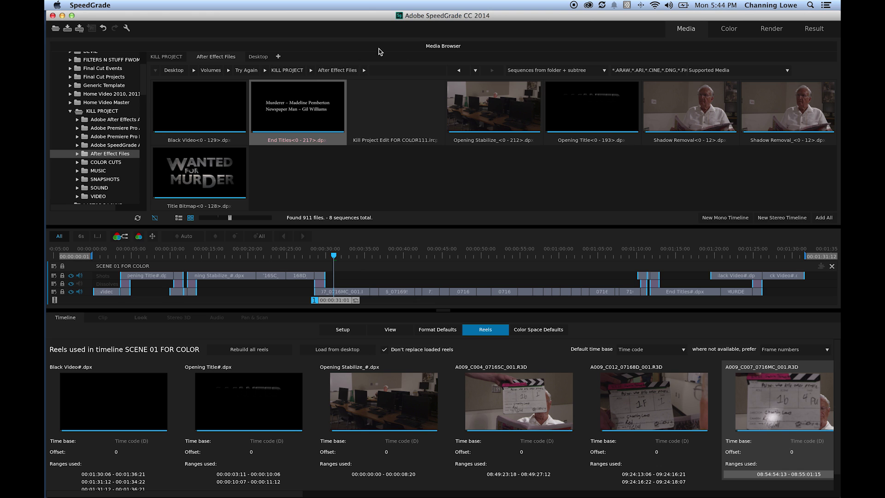
List the KILL PROJECT folder with Sequences from selected folder and the file filter set to All files
click(101, 111)
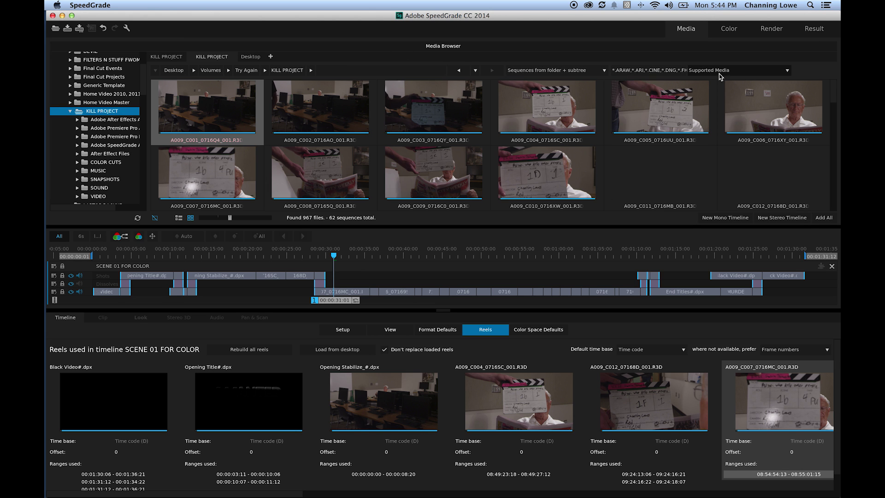
click(604, 70)
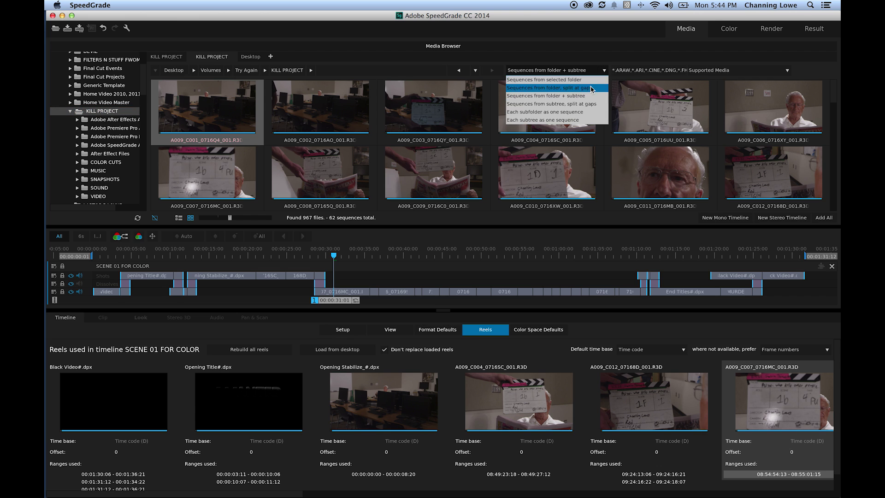
click(585, 81)
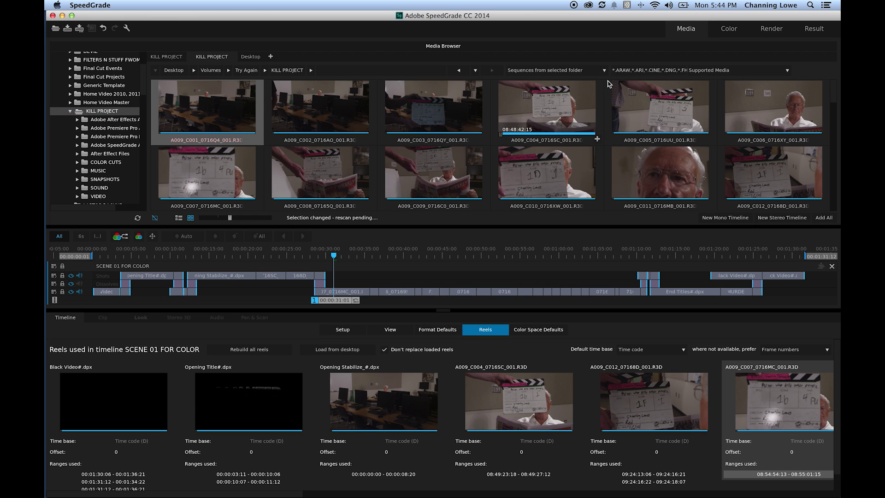
click(783, 72)
click(765, 87)
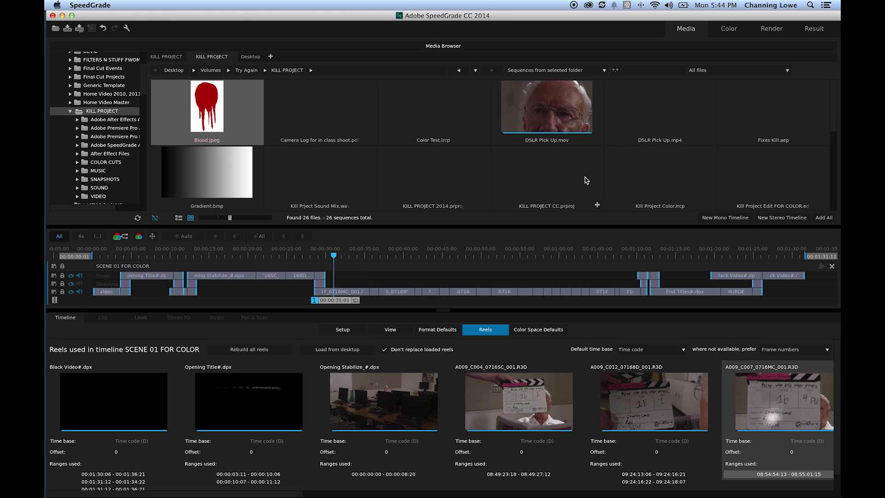
Add Kill Prject Sound Mix.wav to an audio track below the clips and align it with the start of the timeline
drag(336, 174, 120, 306)
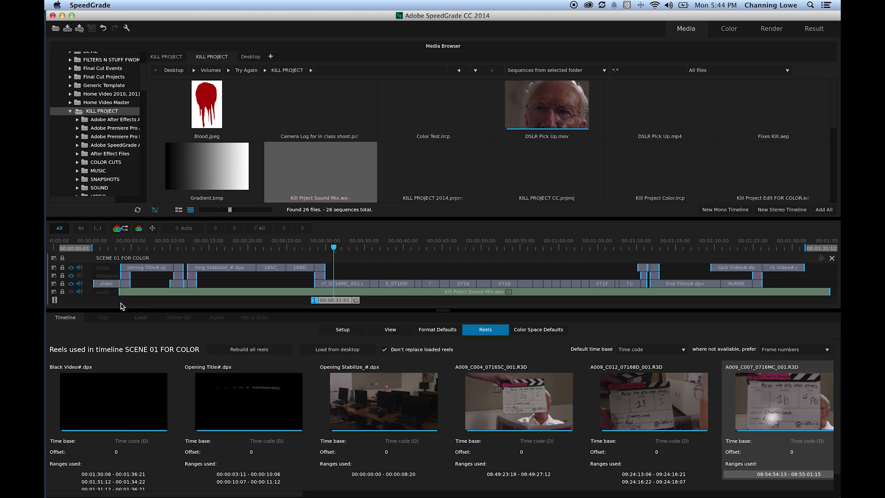
mouse_move(128, 296)
drag(142, 295, 115, 291)
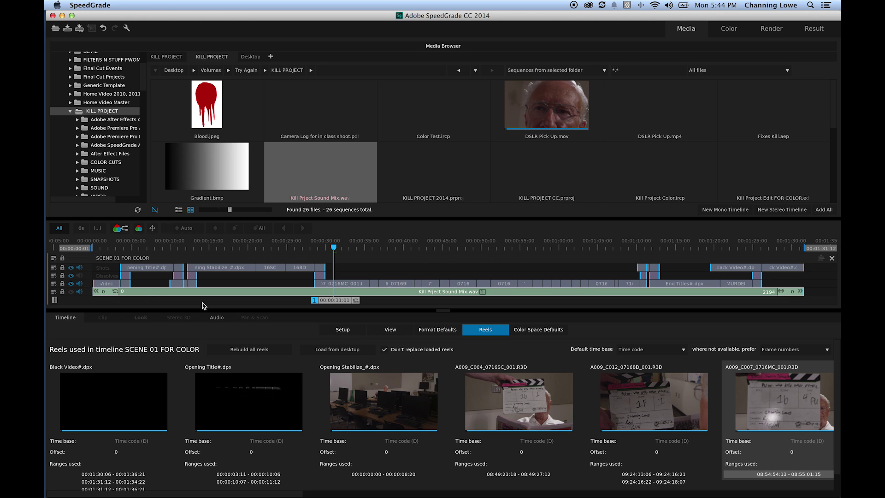
key(Home)
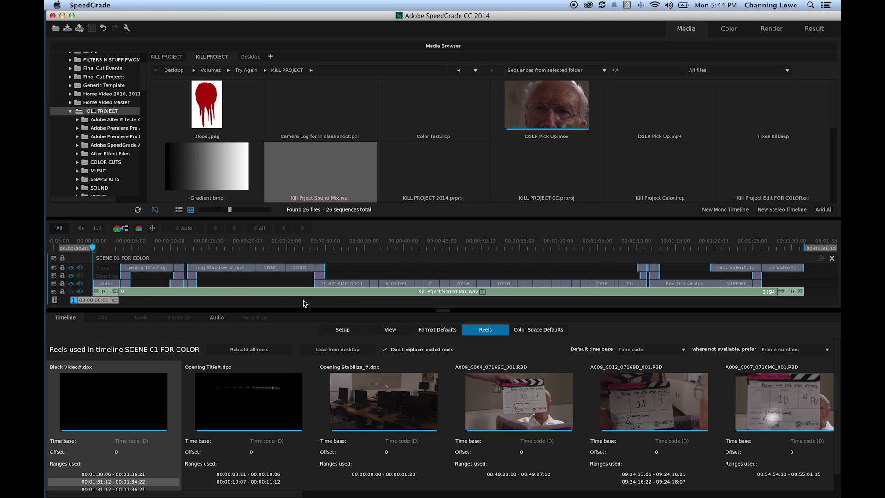
scroll(123, 292, up, 5)
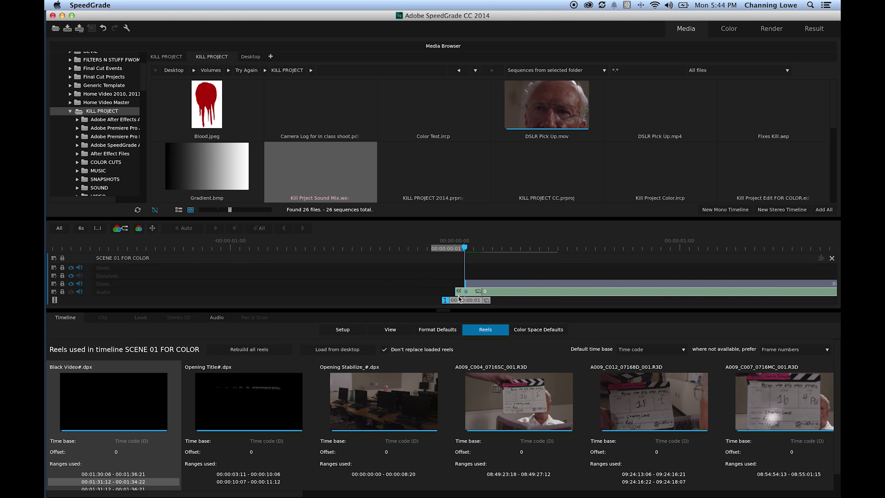
drag(477, 293, 482, 294)
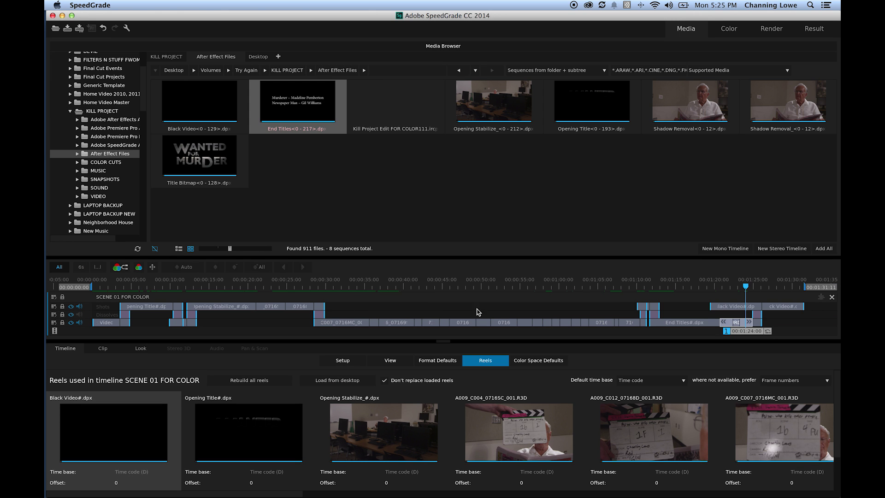
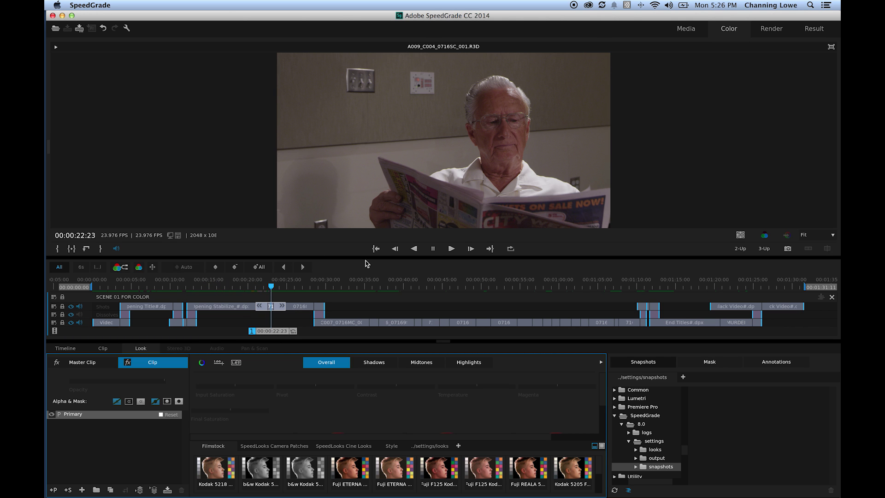
Zoom in the timeline around the A009_C004_0716SC_001.R3D clip, hide the look presets and enlarge the grading area to show the color wheels
scroll(272, 311, up, 5)
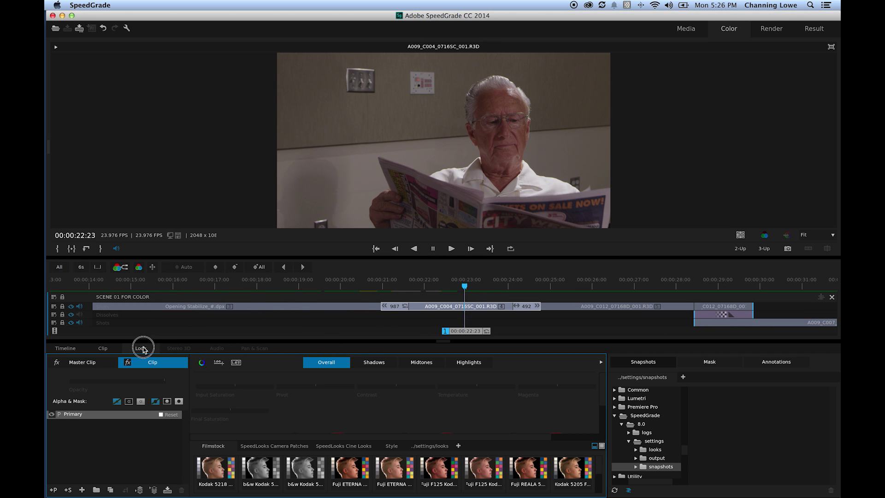
click(595, 446)
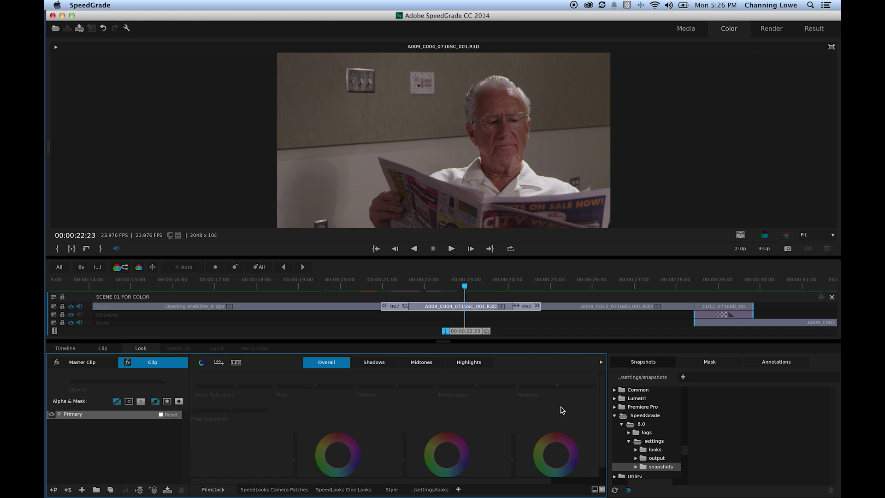
drag(443, 340, 451, 310)
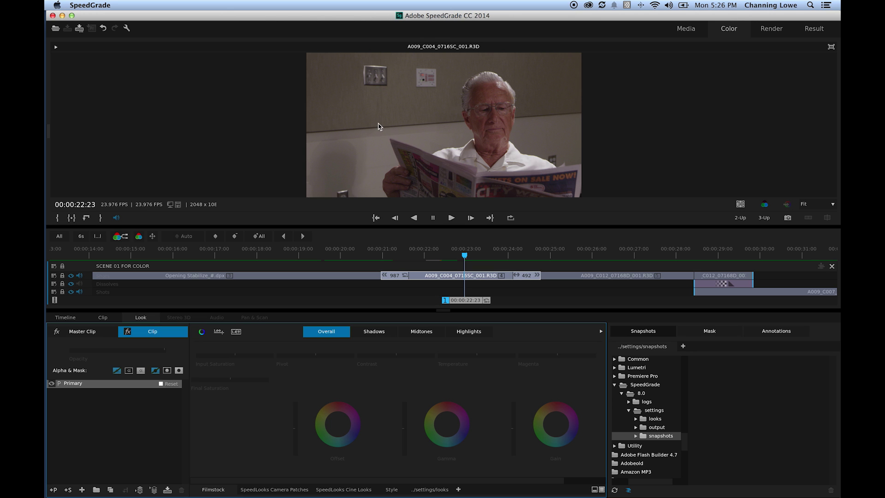
Show the analysis scopes beside the viewer and set them to 2 Scopes Layout
key(ctrl+shift+s)
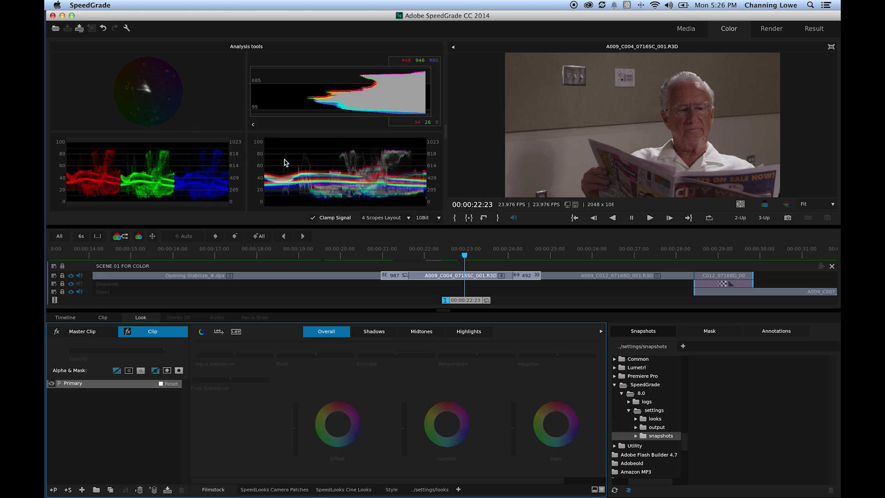
click(396, 219)
click(389, 237)
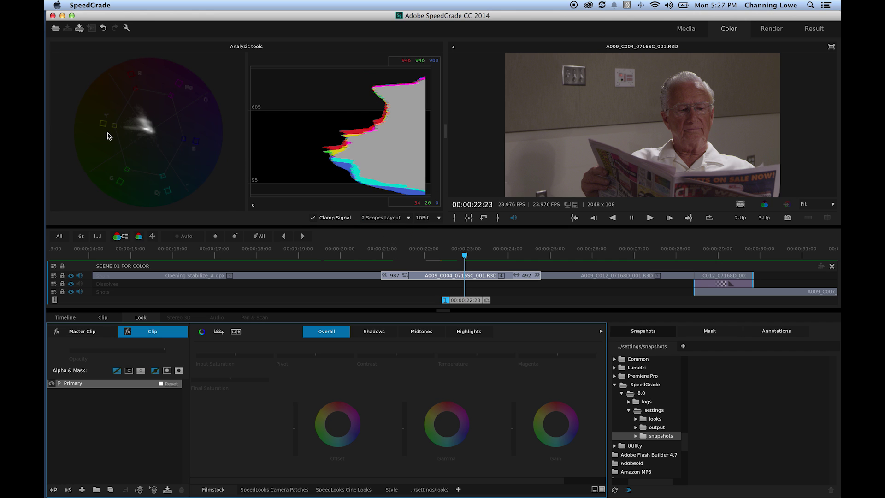
Change the histogram scope to a Waveform, switch it to luma, and scrub back to the Opening Stabilize clip
right_click(281, 127)
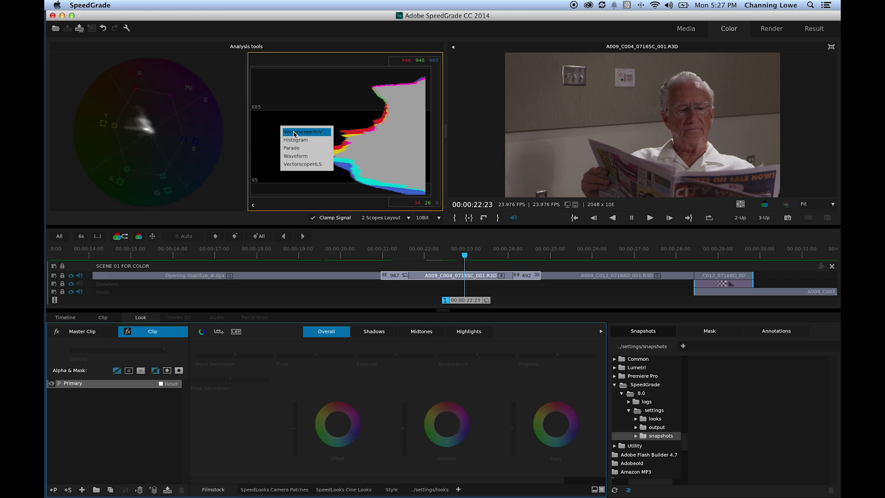
click(307, 157)
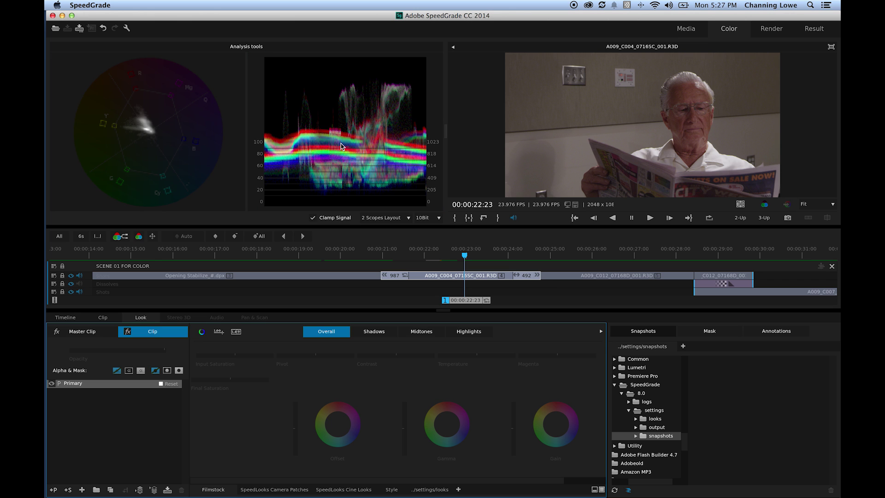
right_click(328, 162)
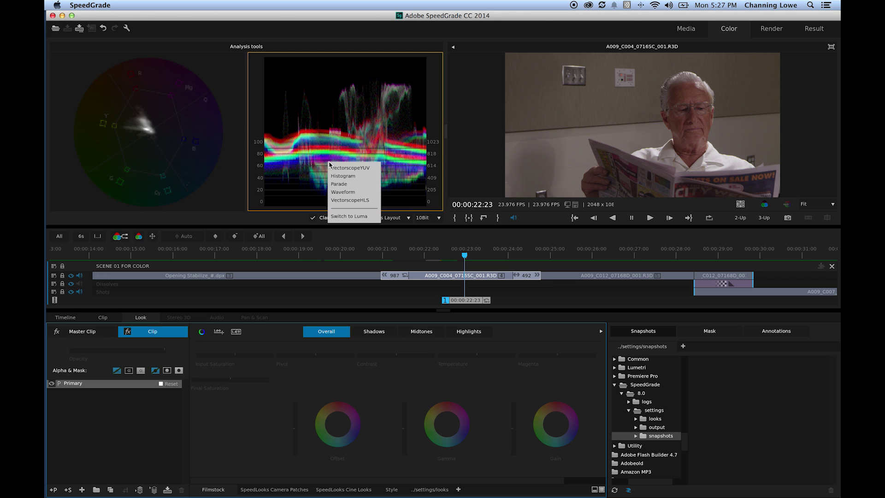
click(351, 217)
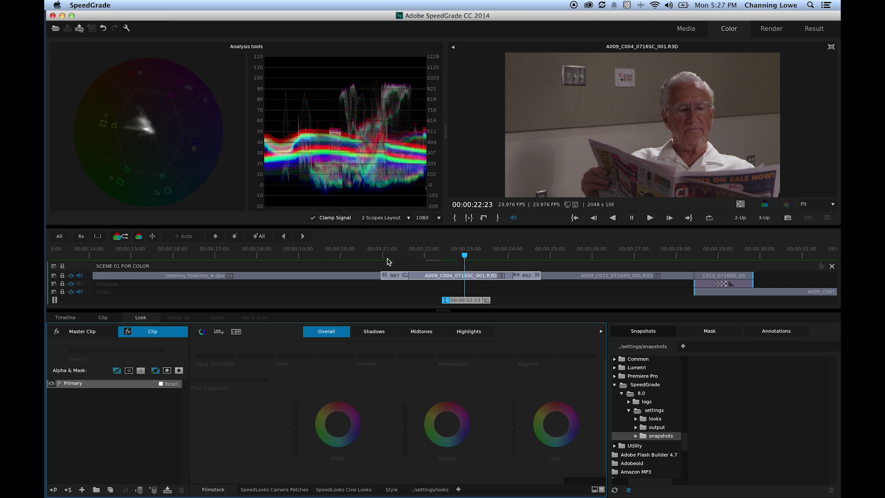
drag(466, 300, 458, 300)
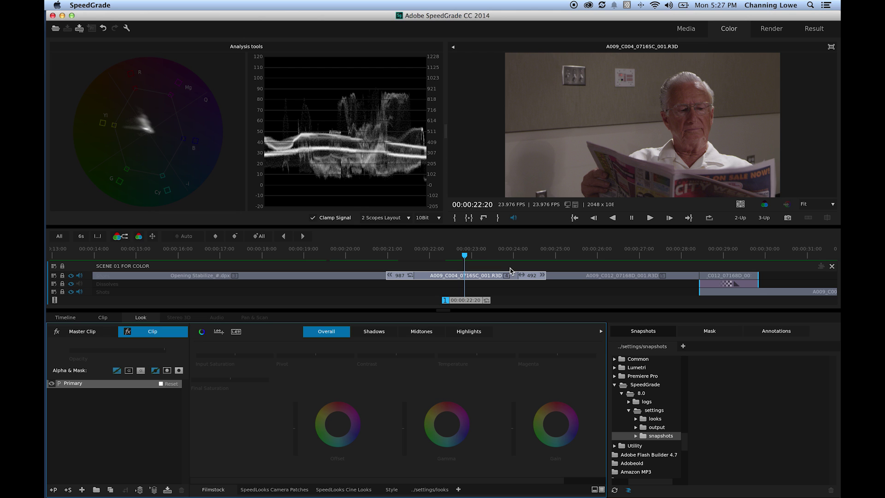
drag(471, 307, 596, 211)
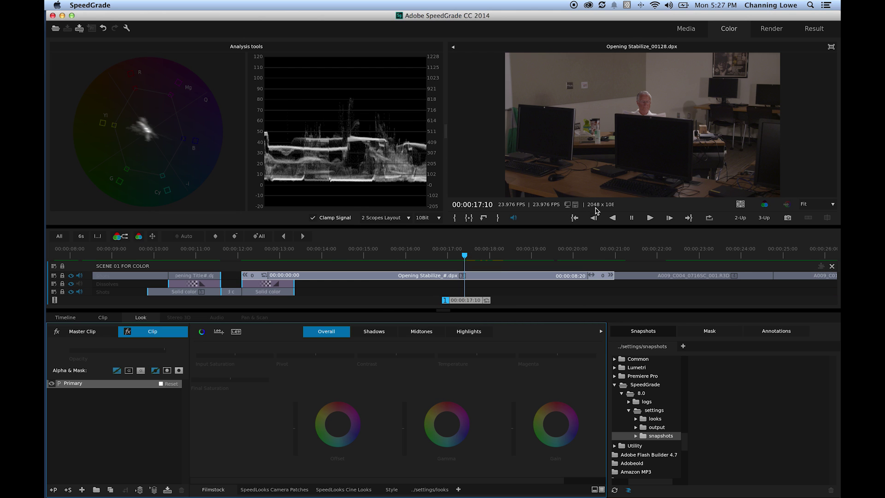
Review the Dynamic Quality resolution and color depth settings in the preferences and close them
click(127, 28)
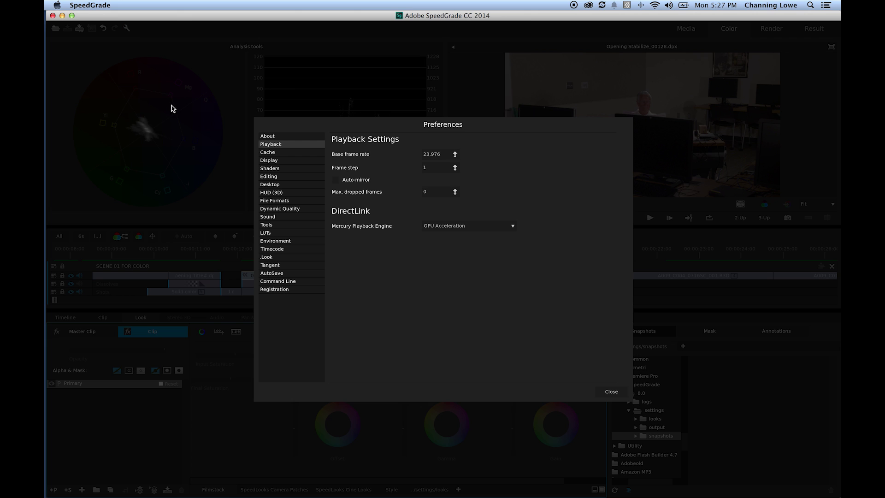
click(285, 209)
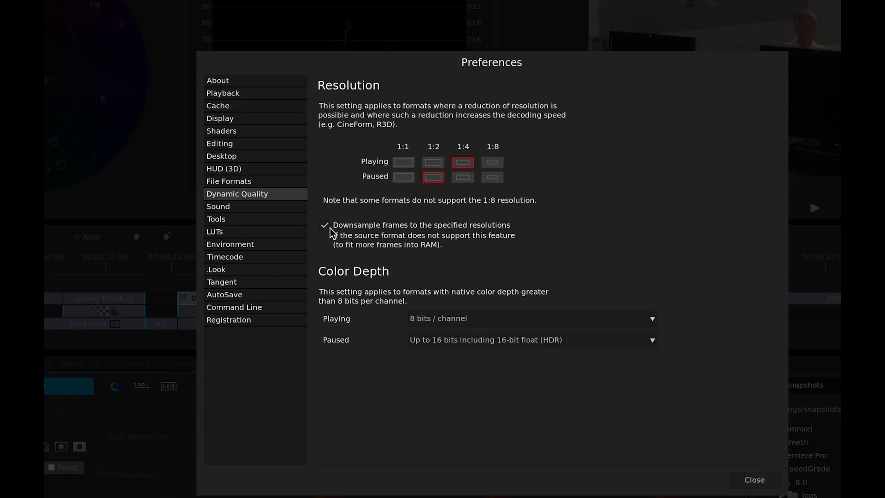
click(630, 406)
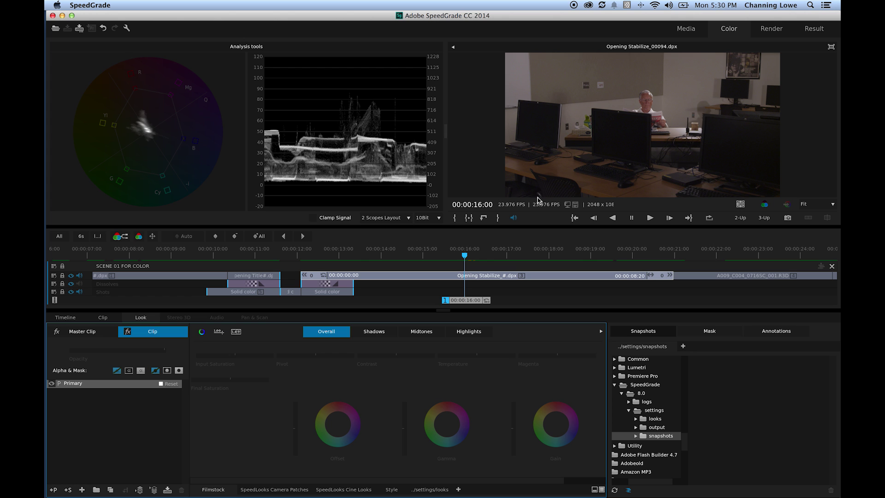
Raise the overall offset slightly on the Opening Stabilize clip to lift its blacks
click(338, 334)
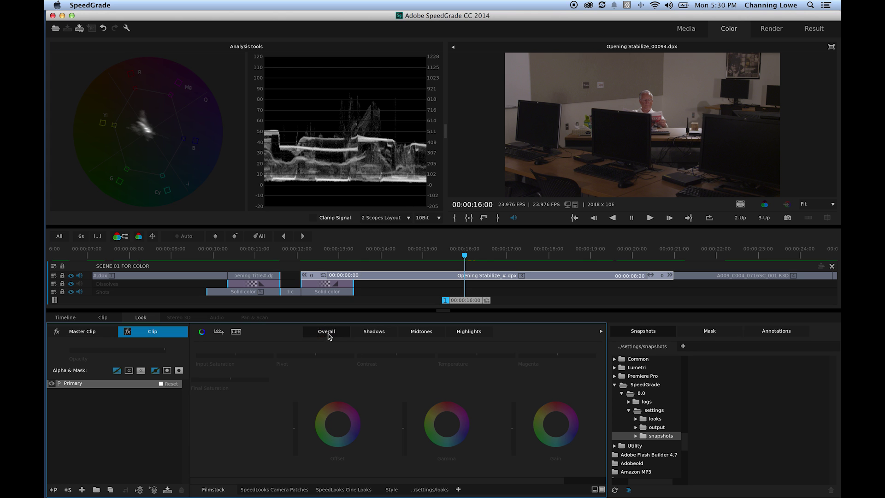
click(328, 335)
drag(297, 430, 296, 431)
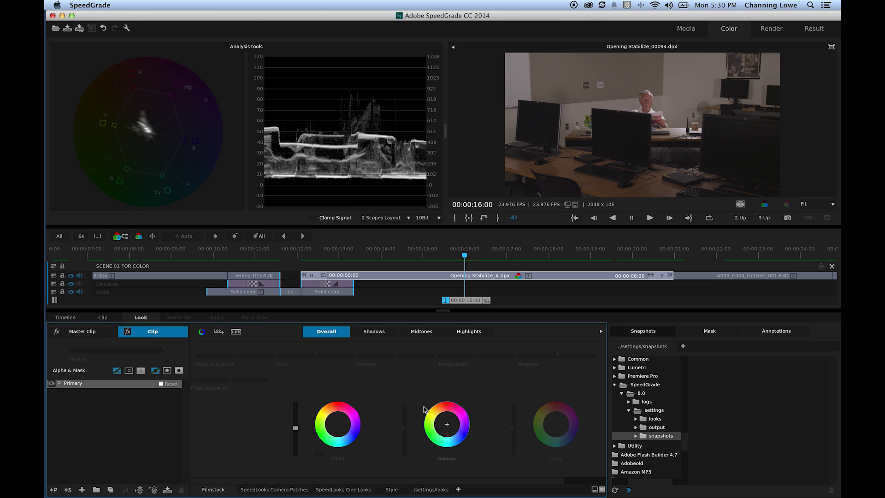
Look through the grading controls for the Shadows, Midtones and Highlights ranges
click(373, 331)
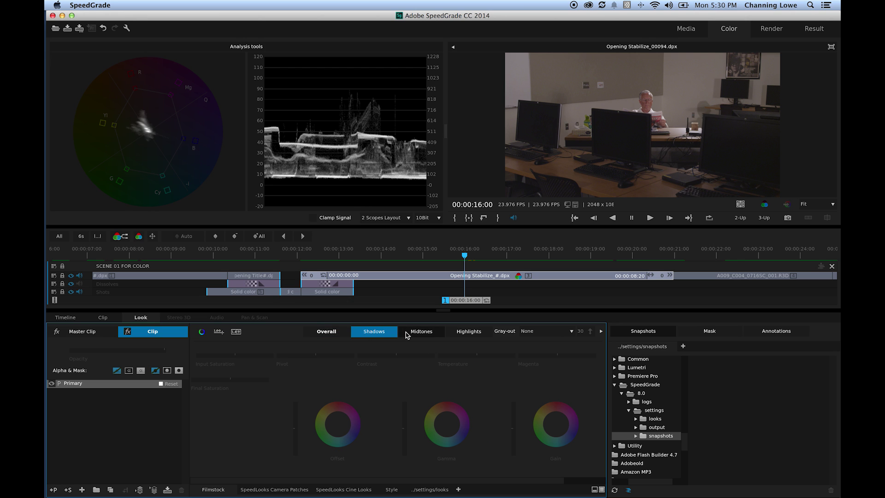
click(420, 332)
click(459, 333)
click(374, 332)
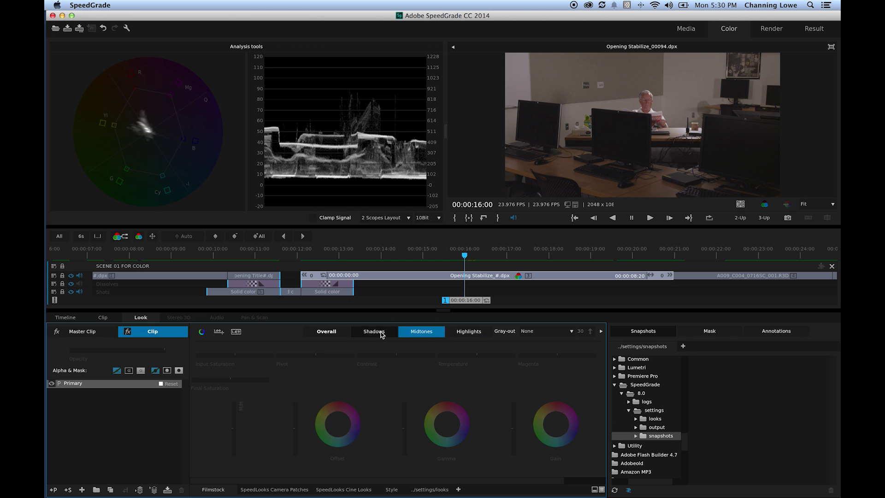
click(374, 331)
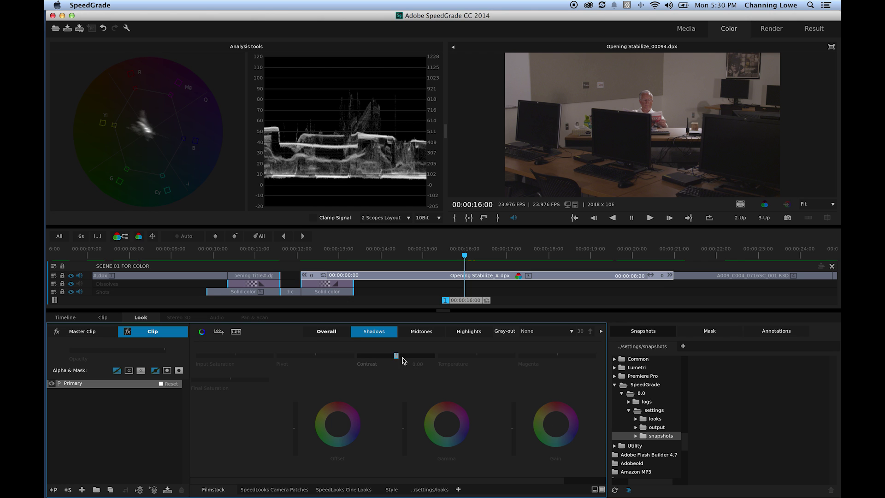
click(372, 331)
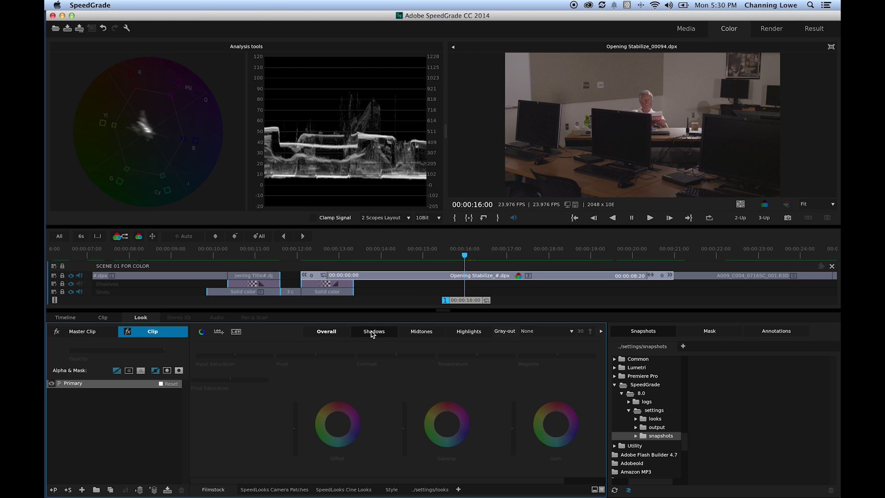
click(436, 335)
click(468, 330)
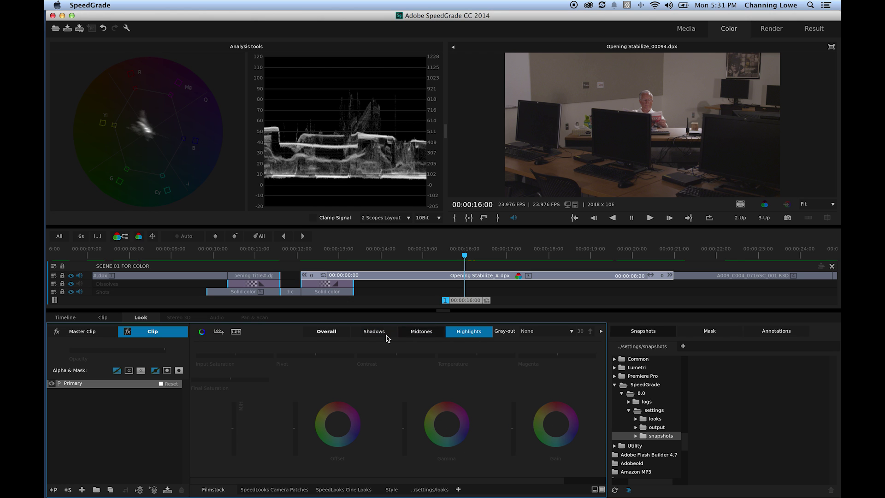
Fine-tune the overall offset of the Opening Stabilize clip and raise its overall gain slightly
click(326, 333)
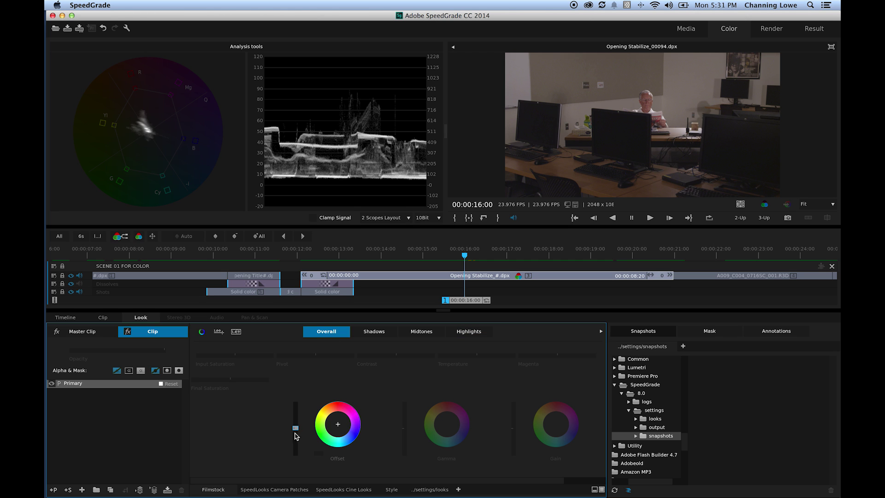
drag(296, 427, 296, 428)
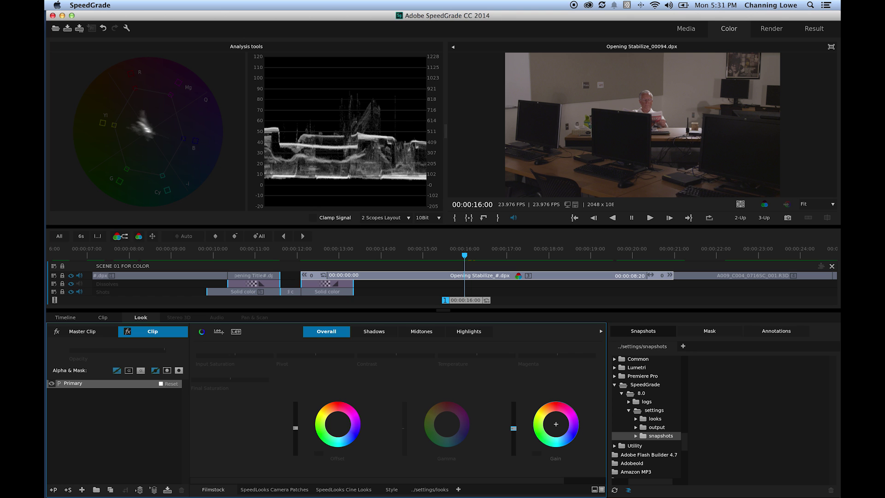
drag(513, 428, 513, 424)
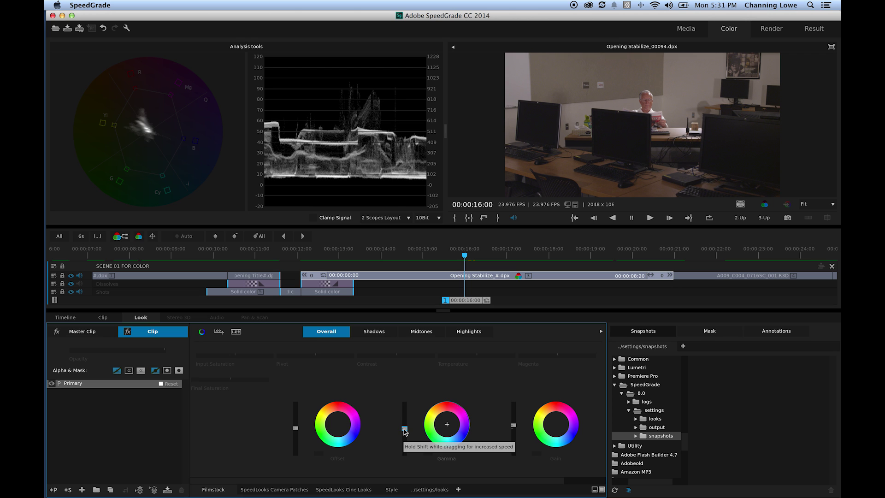
Lower the gamma and gain slightly in the Shadows range of the Primary layer
click(375, 332)
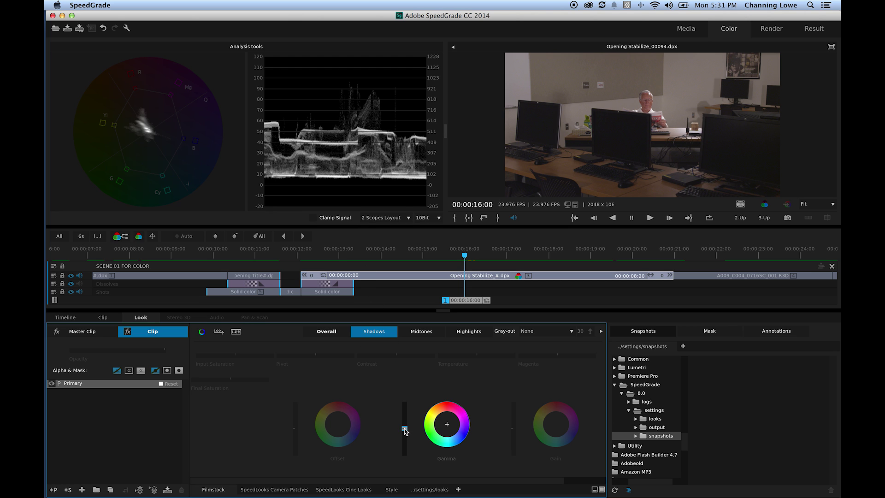
drag(405, 431, 405, 438)
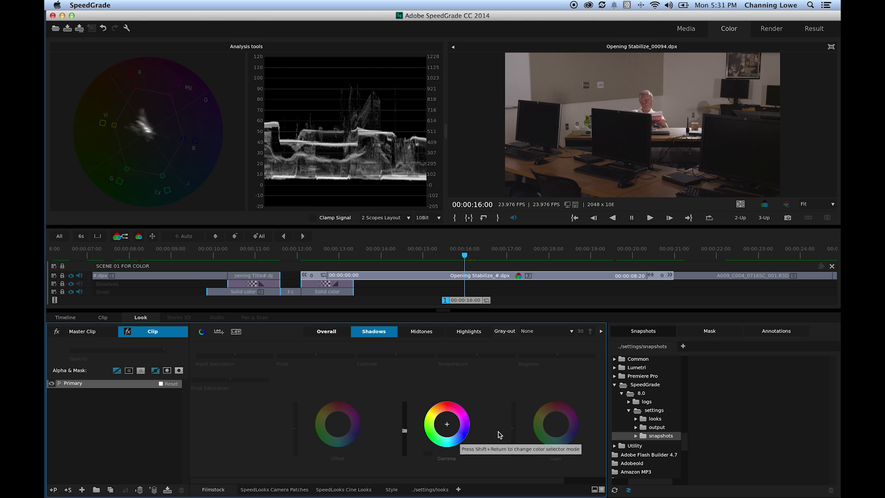
drag(513, 430, 513, 434)
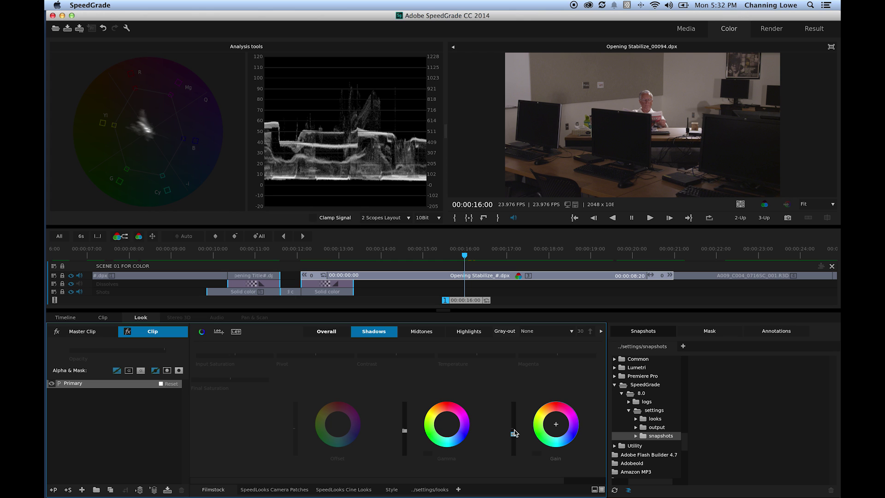
Raise the gamma in the Midtones range of the Primary layer and fine-tune the Midtones offset
click(421, 331)
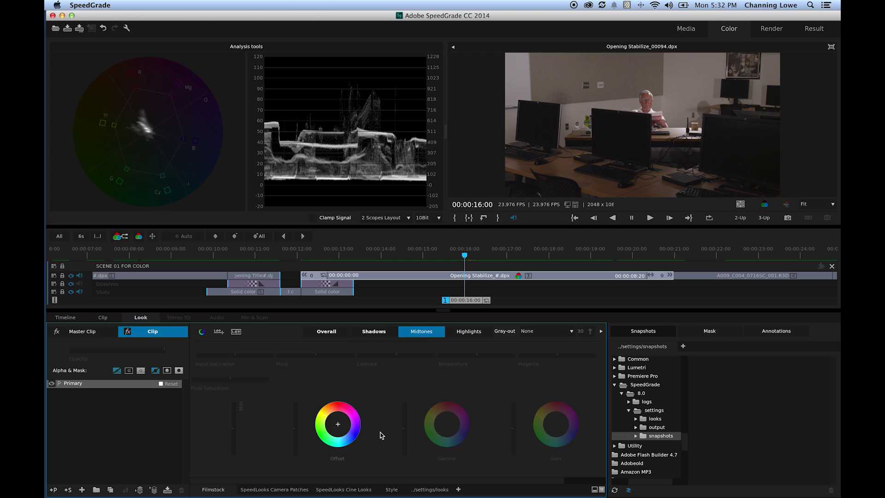
drag(404, 428, 404, 424)
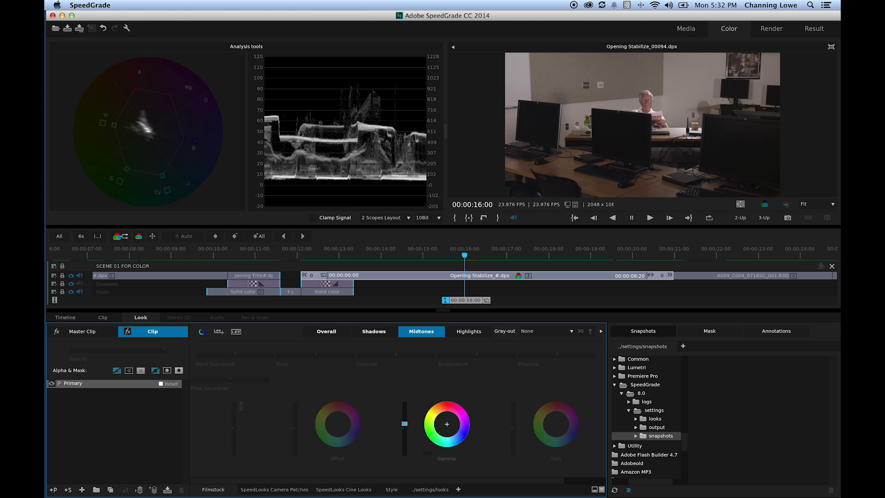
drag(295, 429, 296, 428)
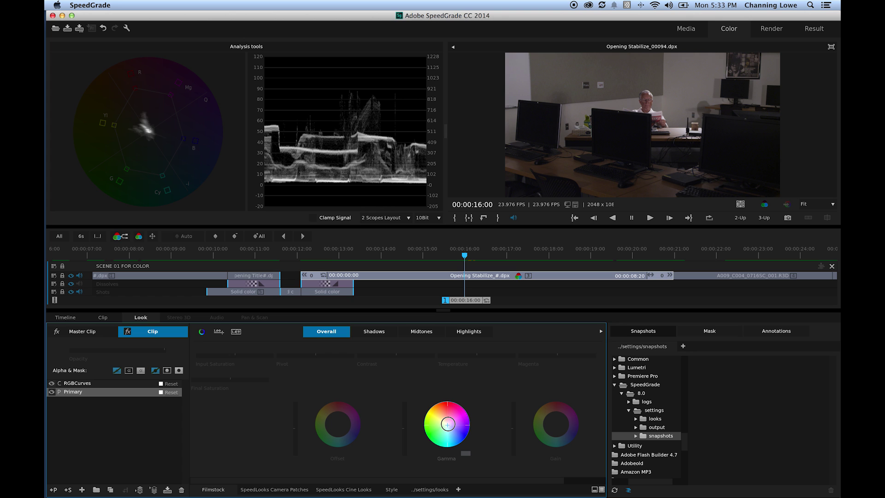
Undo the last grading change and shift the overall gamma balance of the Primary layer slightly toward blue
key(super+z)
drag(449, 426, 448, 425)
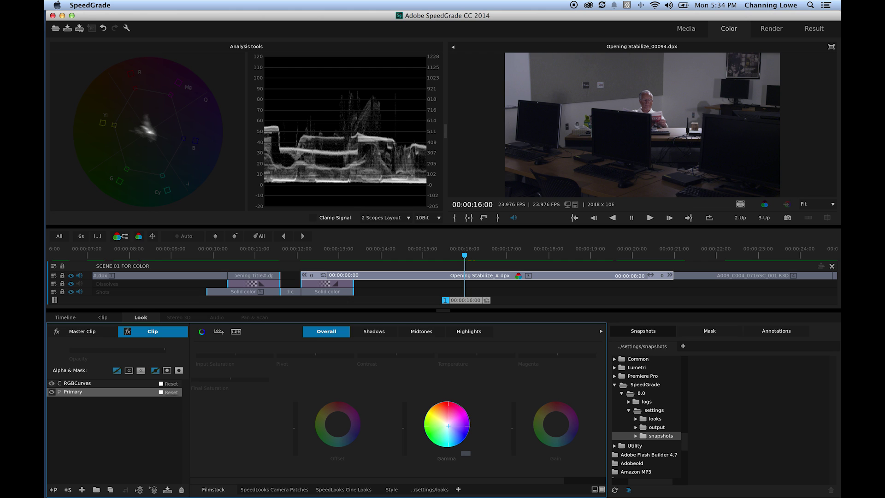
drag(448, 425, 448, 426)
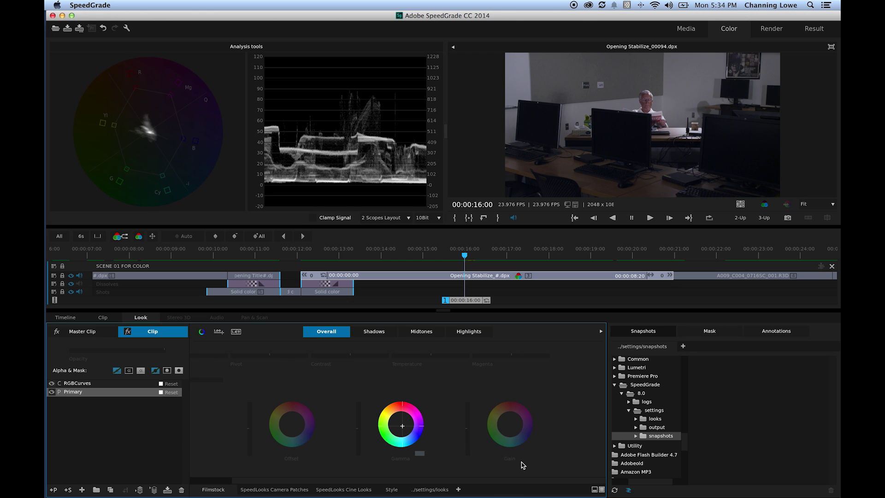
Reduce the Primary layer's Final Saturation to 0.72
click(231, 381)
drag(230, 381, 232, 381)
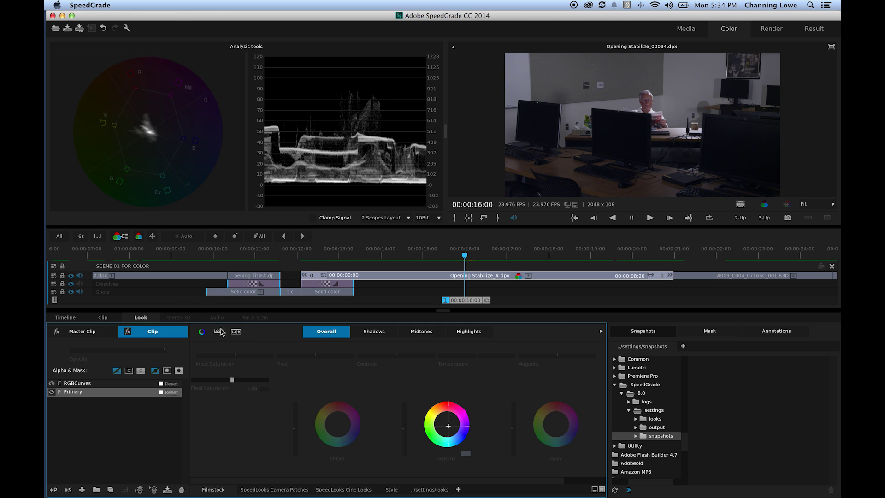
drag(231, 380, 231, 379)
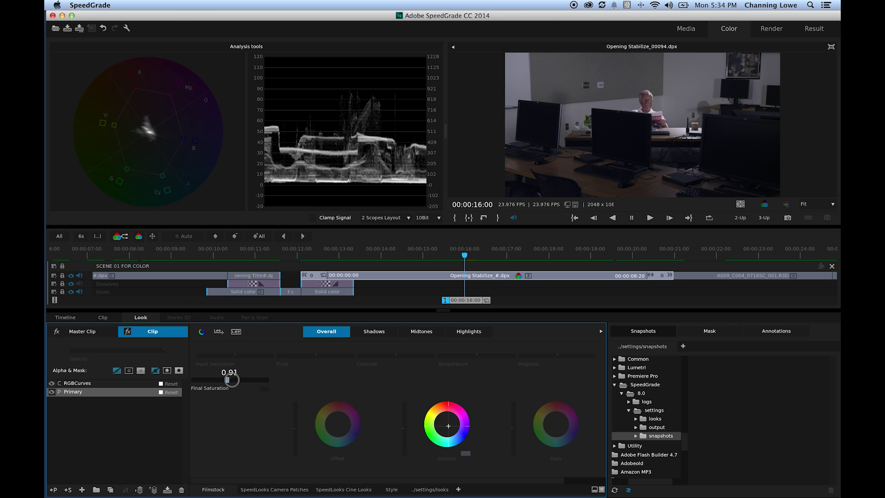
drag(232, 379, 232, 380)
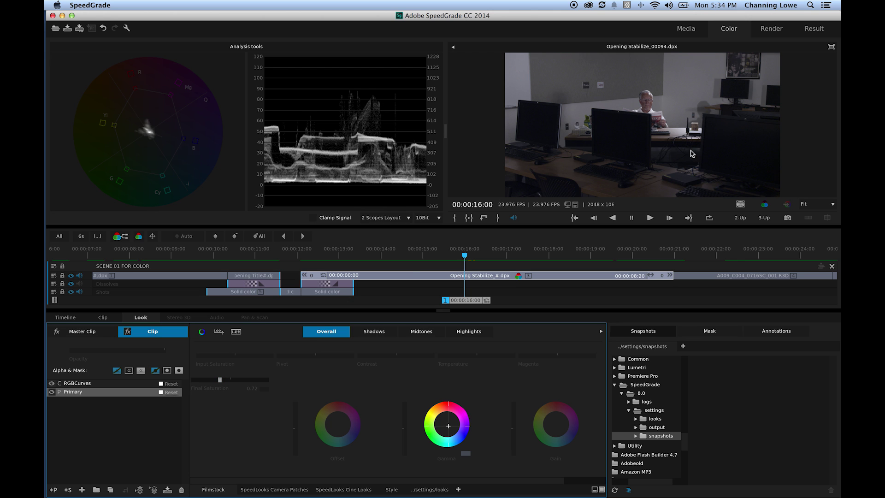
Copy the Opening Stabilize grade to the A009_C004_0716SC_001.R3D clip and play across the cut between the two shots
drag(474, 302, 707, 303)
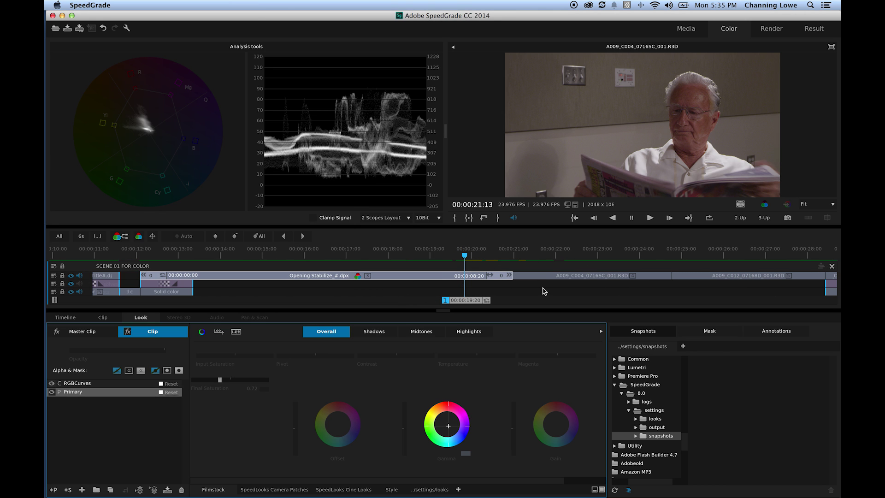
drag(474, 299, 541, 300)
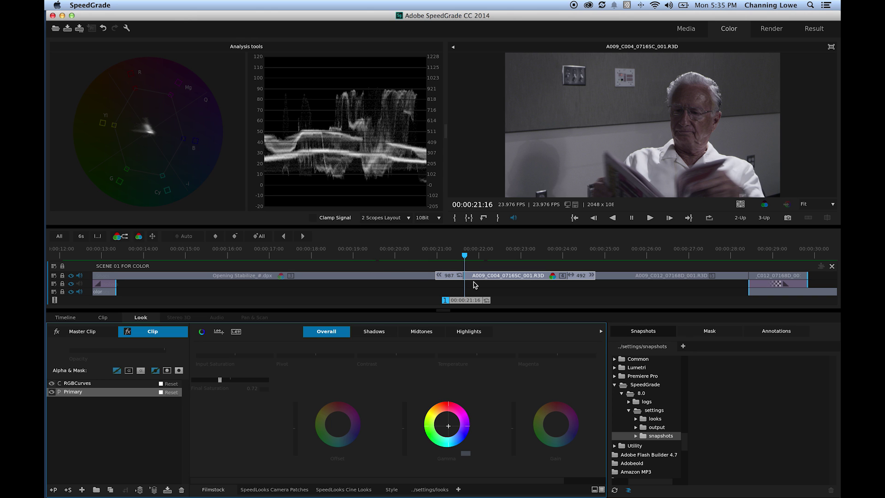
drag(462, 303, 415, 302)
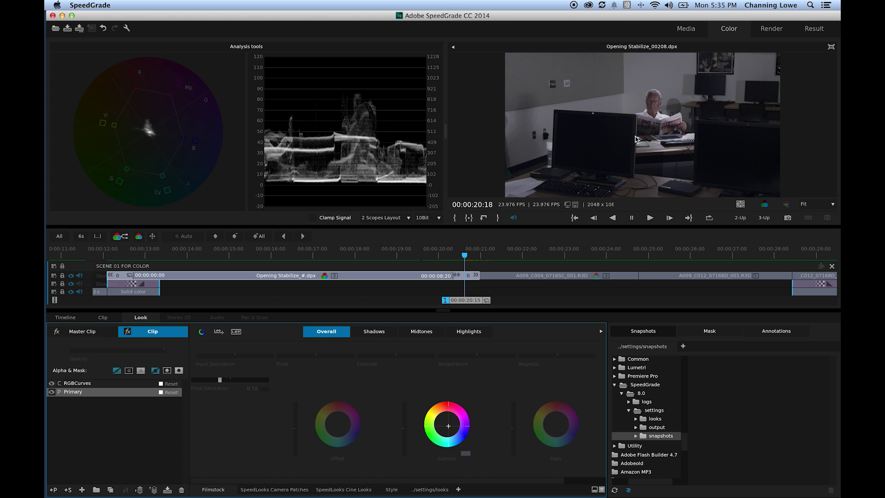
key(Left)
key(Left)
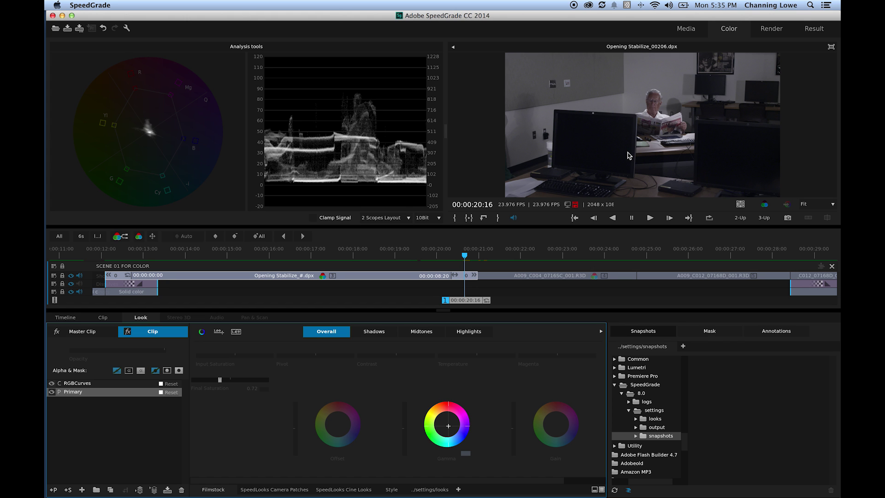
key(space)
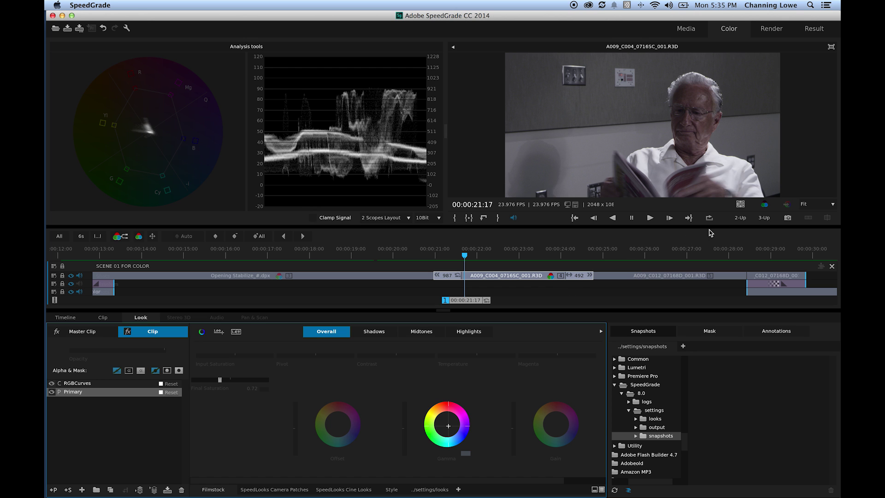
Compare both shots in 2-Up view with a second playhead at 00:00:20:00 in Opening Stabilize, and remove that playhead
click(742, 222)
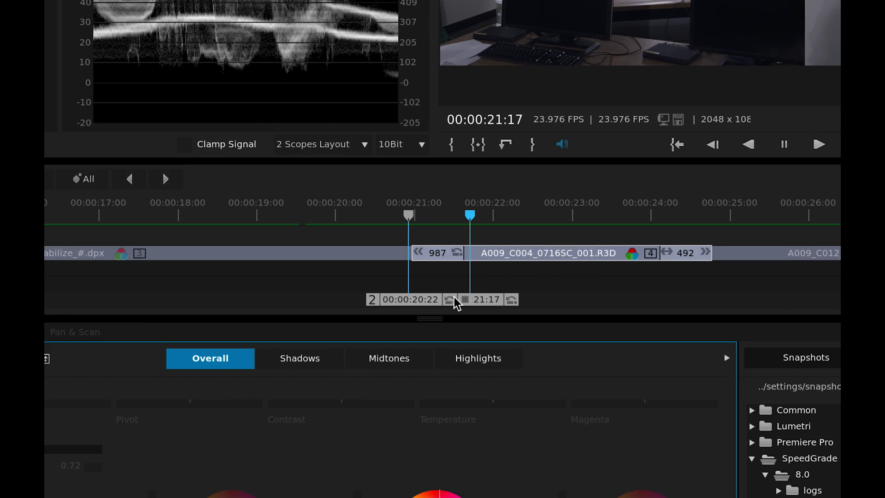
mouse_move(449, 300)
mouse_down()
mouse_move(369, 298)
mouse_move(361, 306)
mouse_up()
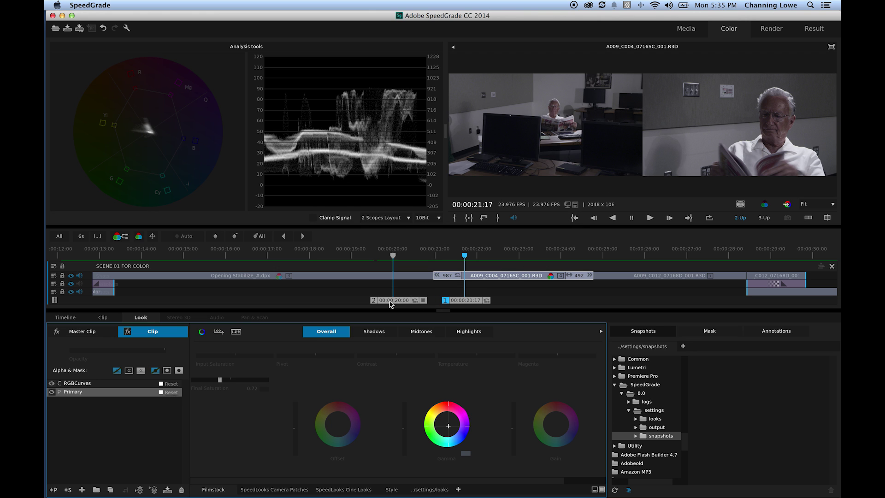
drag(416, 301, 410, 174)
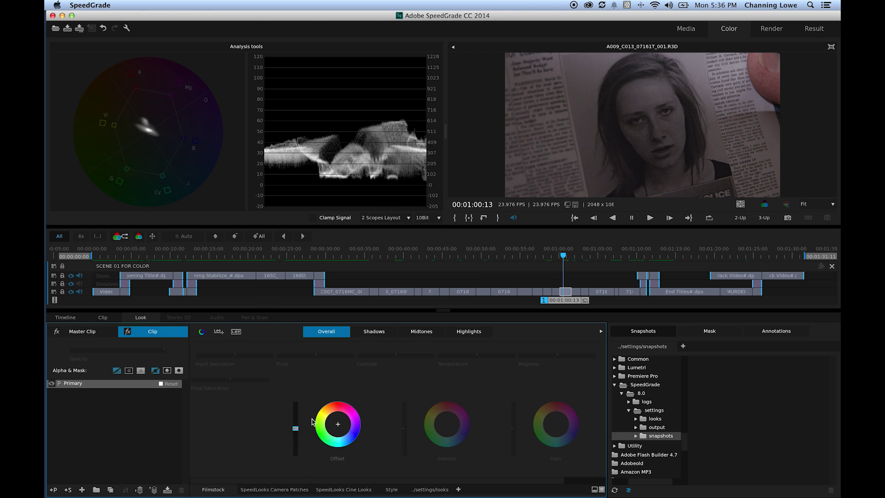
Adjust the overall offset and raise the gamma on the A009_C013_07161T_001.R3D clip, and add a second Primary layer above the first
drag(296, 428, 295, 428)
drag(404, 428, 405, 300)
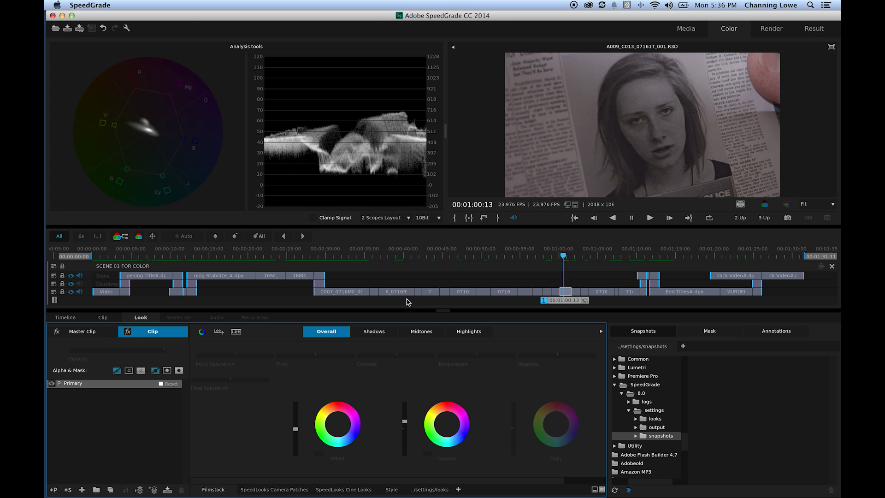
click(54, 490)
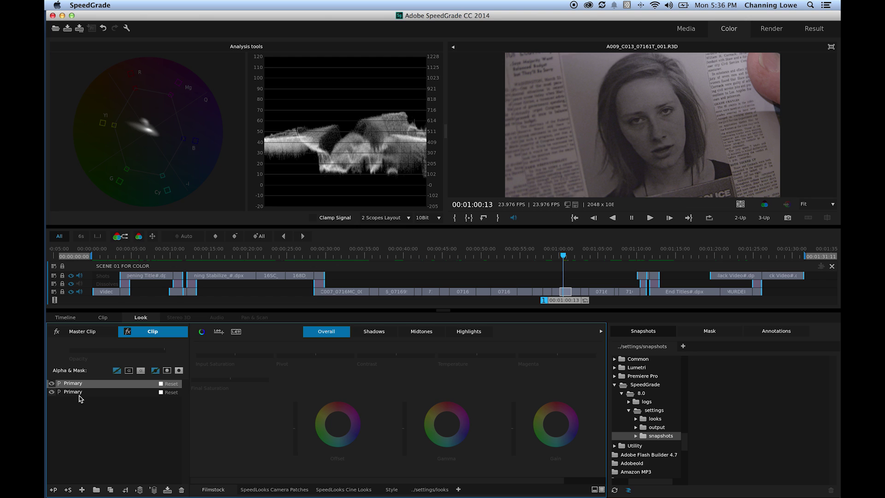
mouse_move(480, 360)
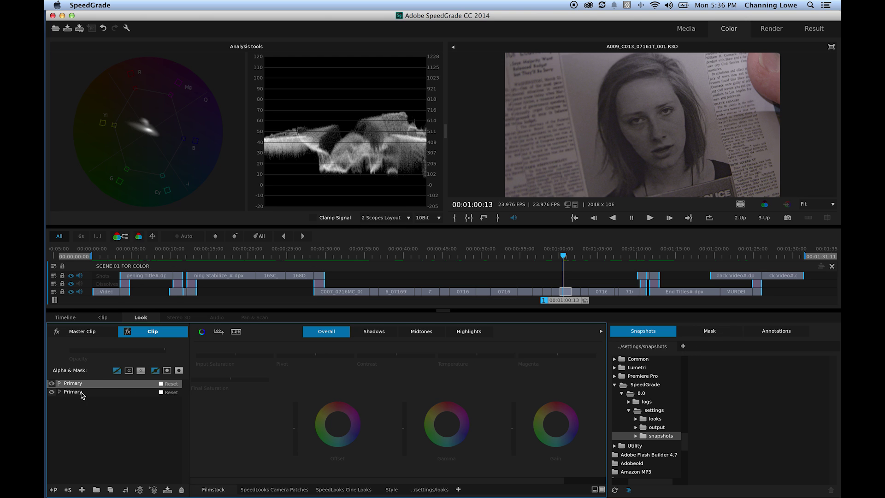
click(101, 391)
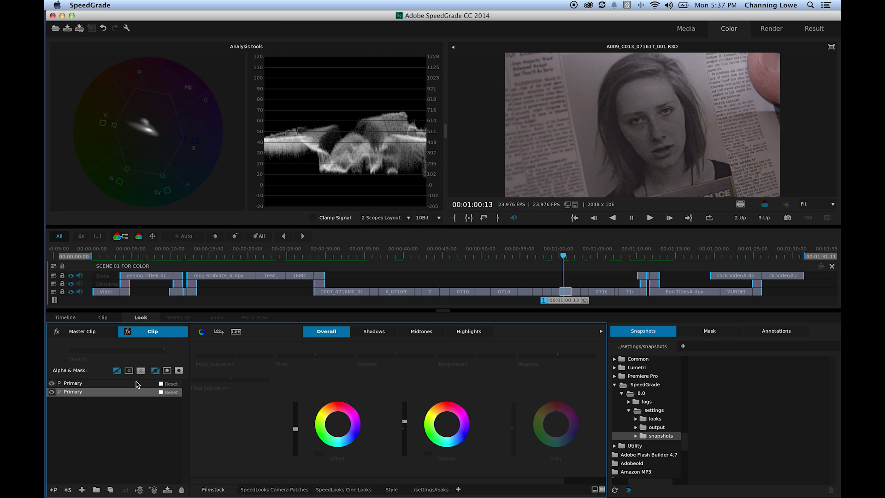
click(100, 385)
Add an elliptical preset mask to the upper Primary layer and position and size it around the woman's face
click(716, 332)
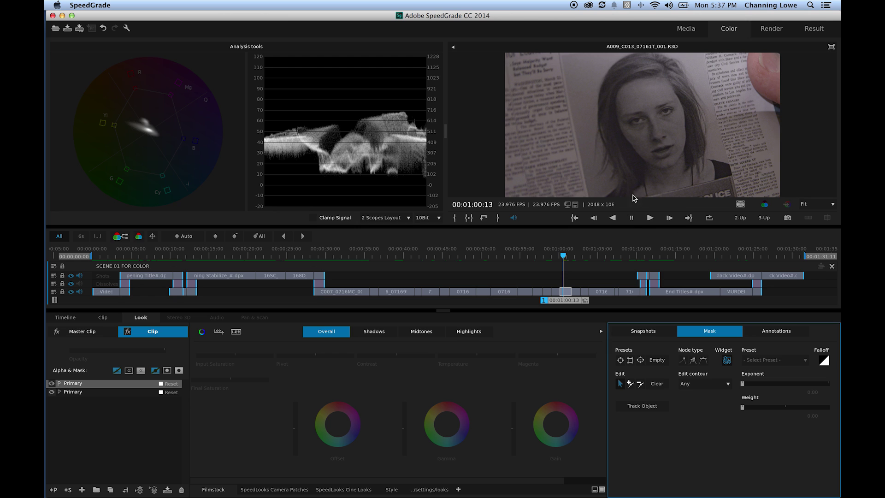
click(641, 360)
mouse_move(637, 129)
mouse_down()
mouse_move(647, 134)
mouse_move(641, 115)
mouse_up()
drag(582, 87, 490, 54)
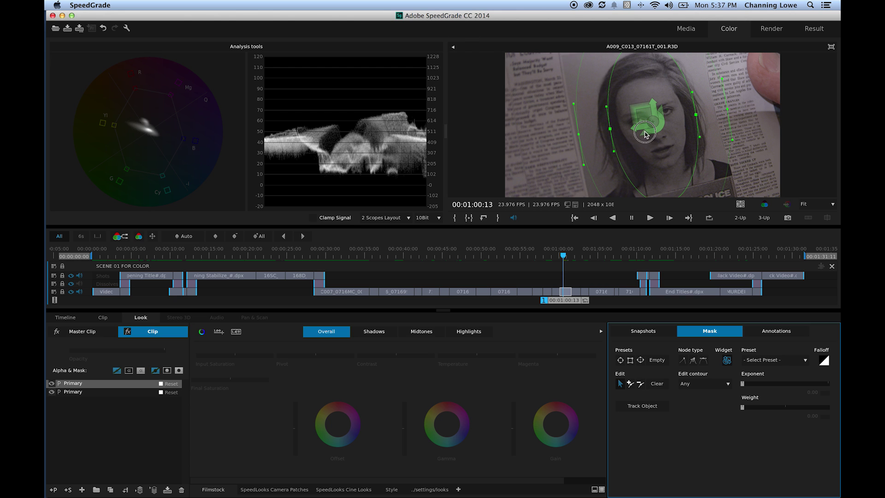
Finish positioning the elliptical mask on the woman's face, lower the gamma outside it, and compare with the upper Primary layer toggled off and on
drag(646, 134, 654, 143)
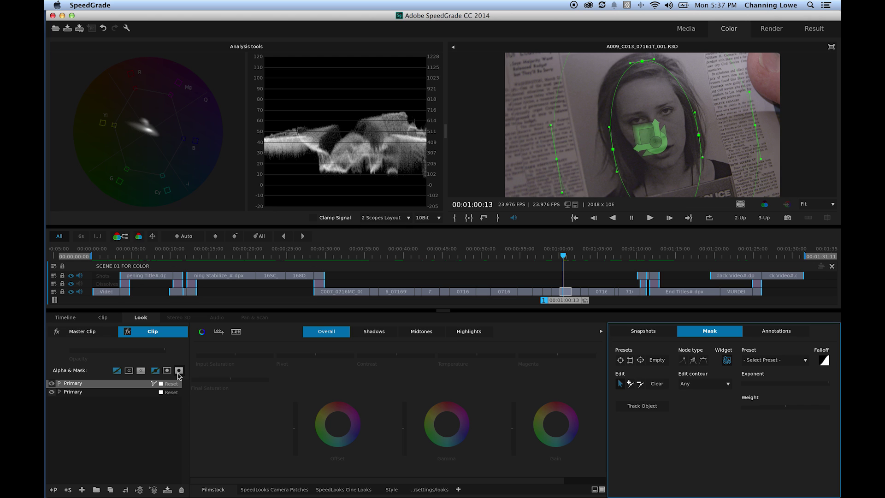
click(177, 372)
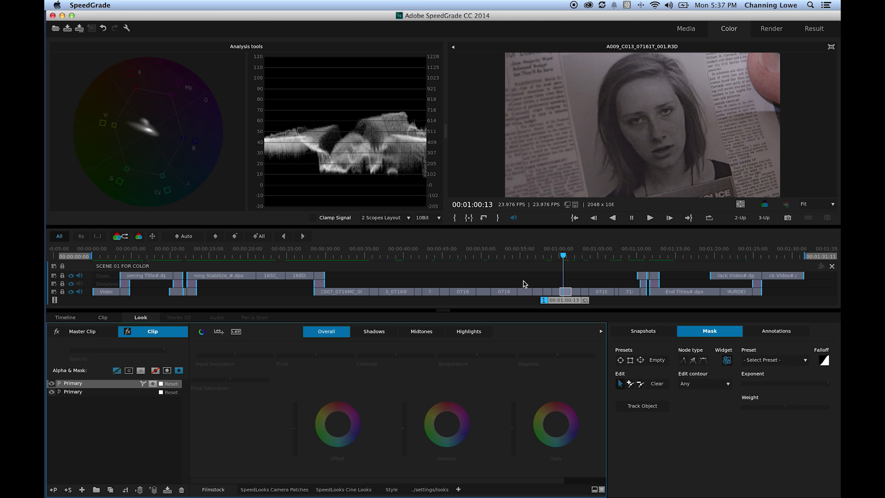
mouse_move(405, 427)
mouse_down()
mouse_move(405, 439)
mouse_move(406, 429)
mouse_up()
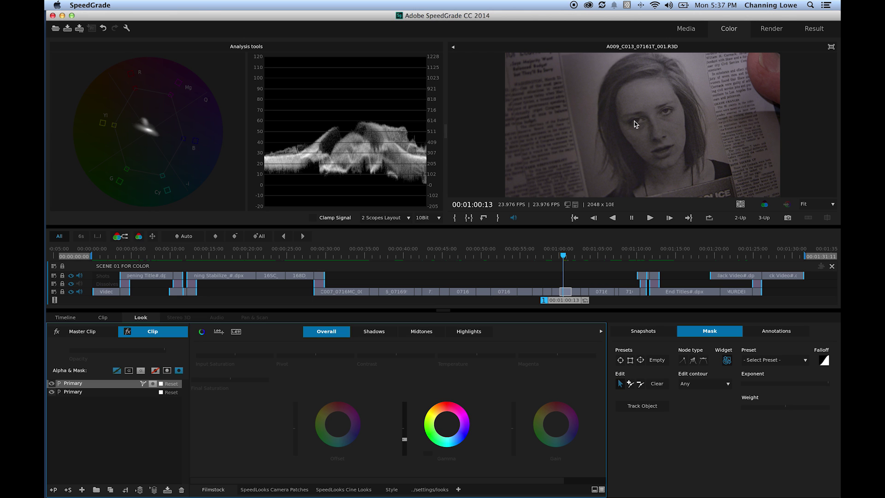
click(52, 384)
click(52, 384)
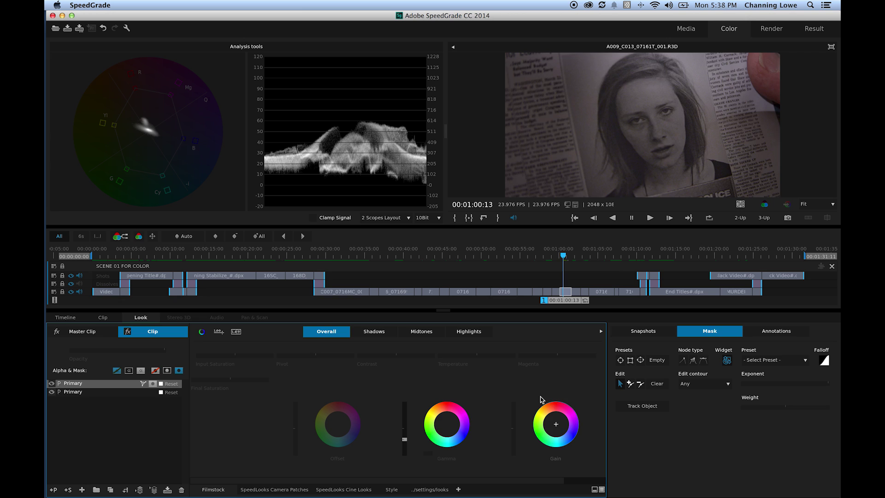
Add a Secondary layer to the A009_C007_0716MC_001.R3D clip, sample the man's forehead skin tone, and set Gray-out to White/Black
click(322, 291)
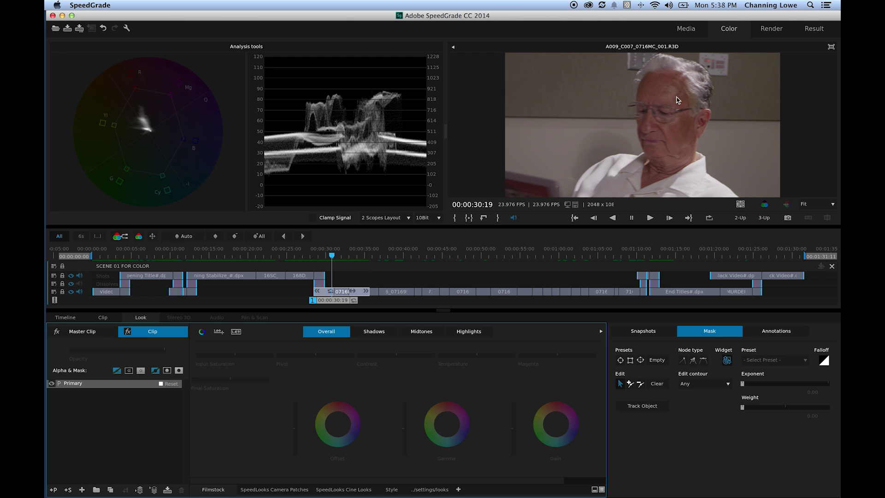
click(68, 490)
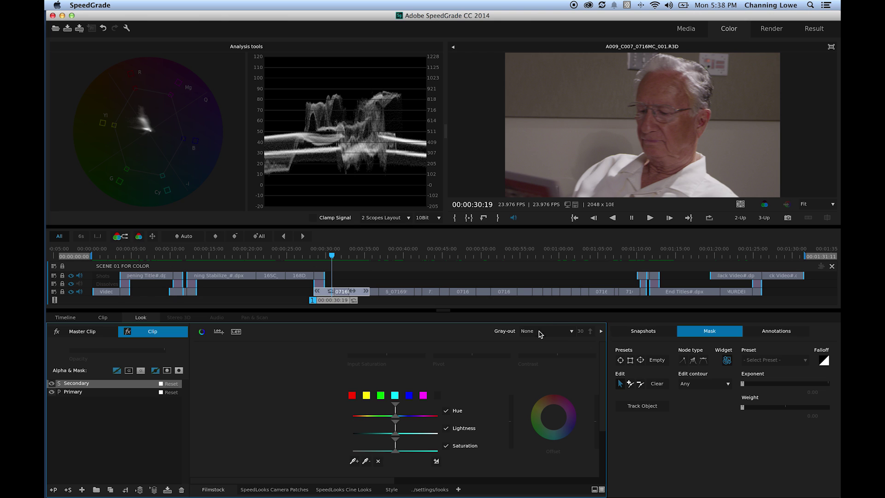
click(355, 462)
click(653, 88)
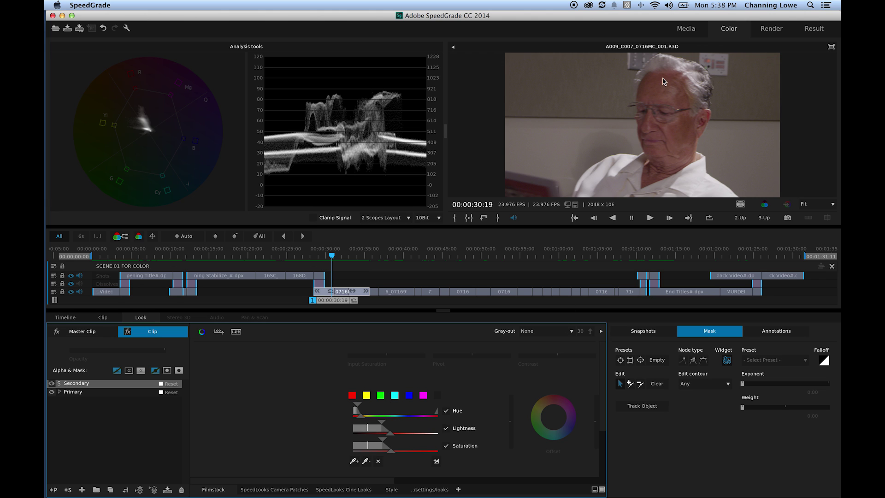
click(567, 332)
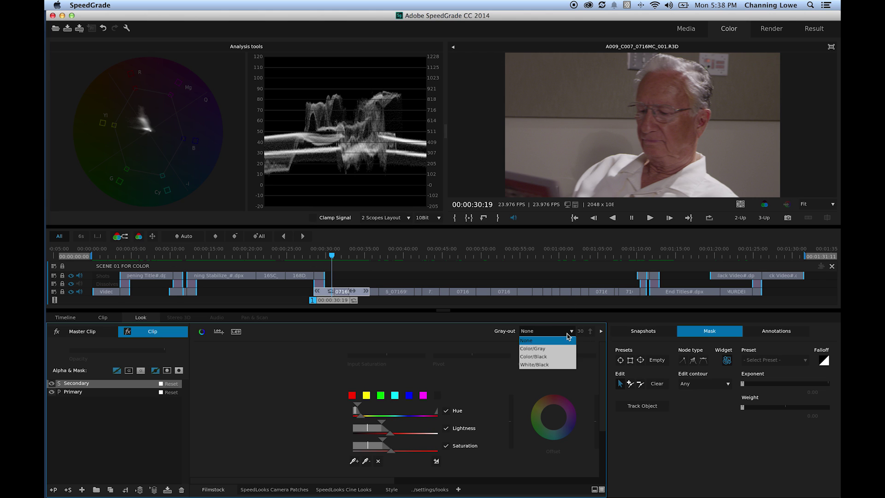
click(548, 365)
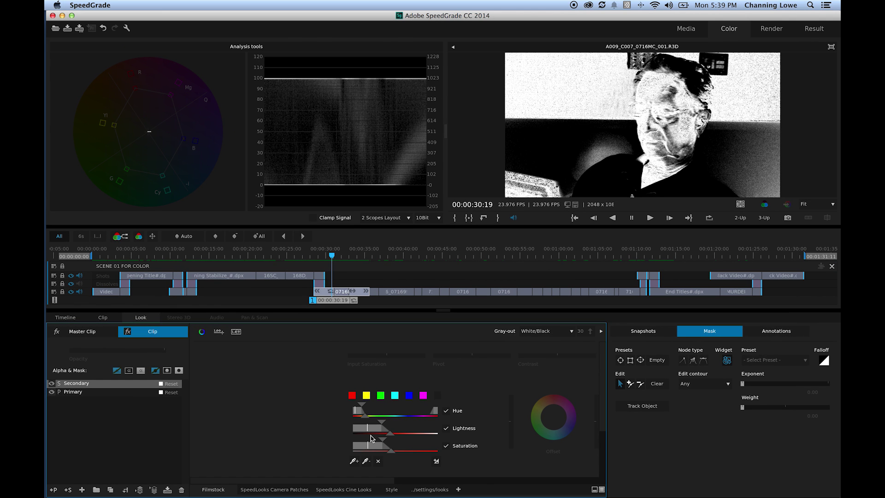
Refine the hue, lightness and saturation key ranges, set Denoise to 0.45 and Blur to 2.40, and set Gray-out to None
drag(383, 424, 366, 418)
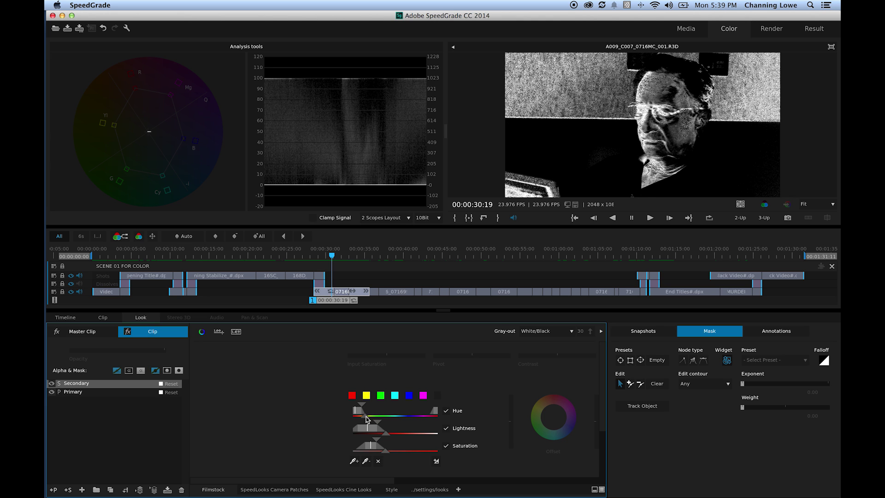
drag(362, 406, 381, 420)
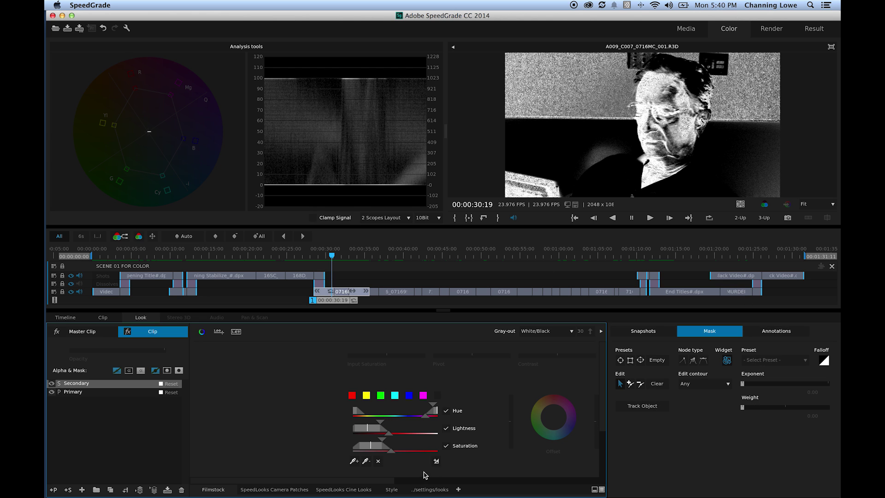
drag(379, 482, 543, 467)
drag(409, 431, 620, 432)
drag(602, 395, 635, 395)
click(770, 331)
click(772, 341)
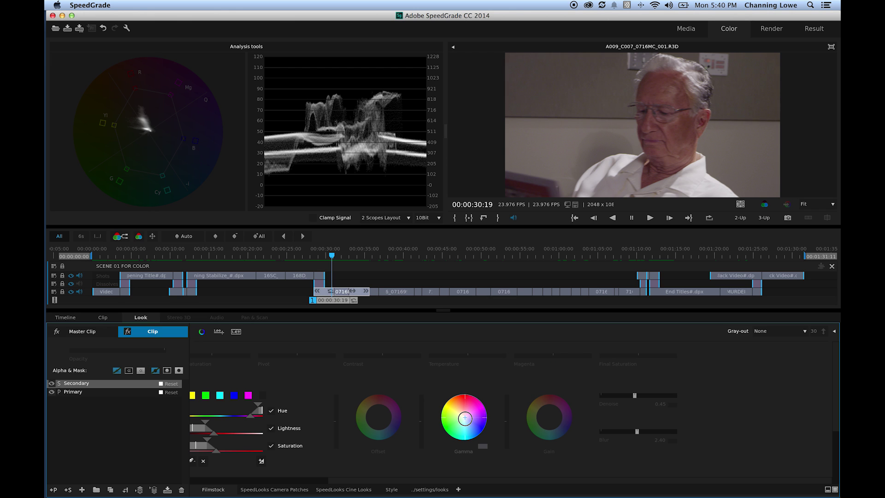
Try shifting the Secondary layer's gamma toward blue and adjusting its input saturation
drag(464, 418, 465, 418)
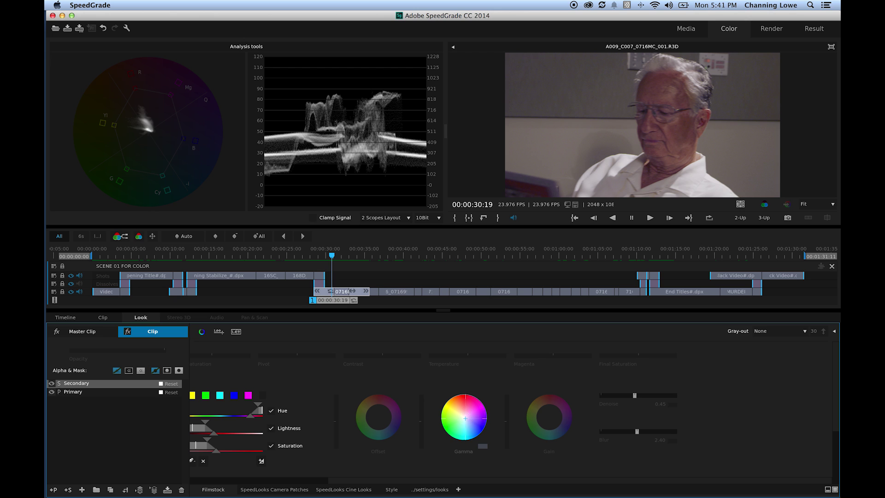
scroll(358, 441, left, 5)
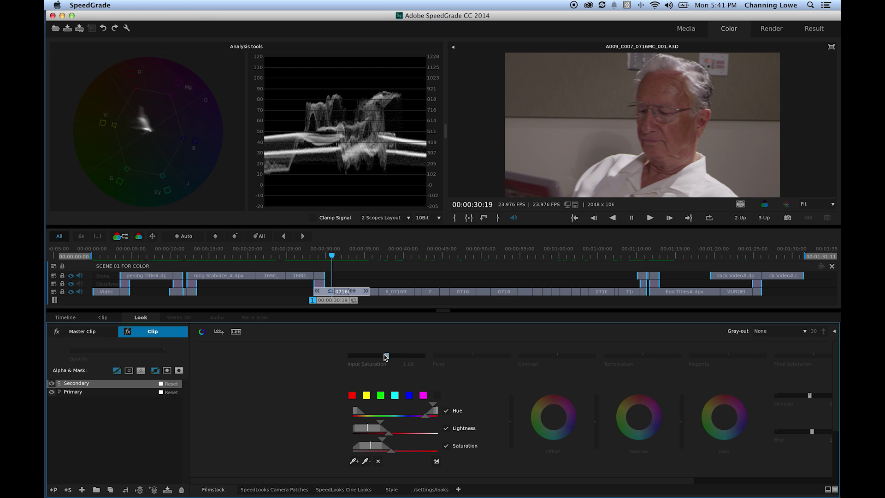
drag(386, 355, 386, 356)
key(Down)
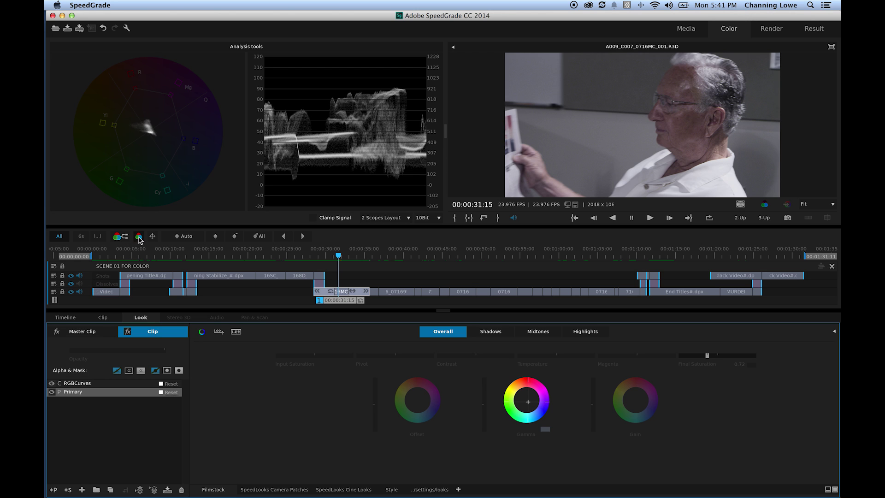
Add a grading layer above the Opening Stabilize clip and extend it at both ends to span the whole timeline
drag(138, 237, 249, 270)
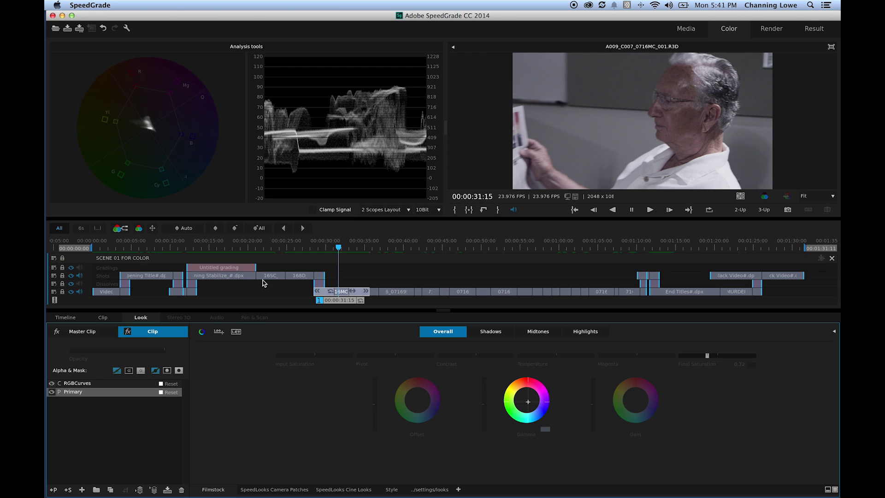
drag(193, 271, 98, 273)
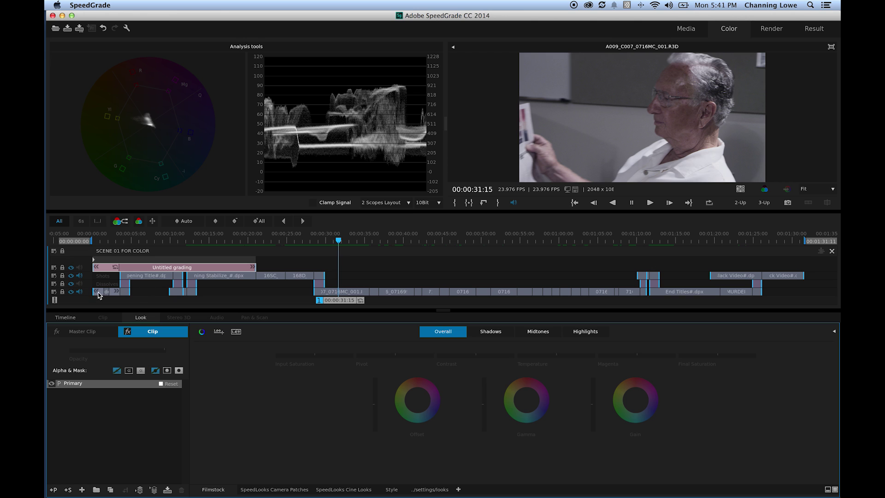
drag(254, 270, 802, 282)
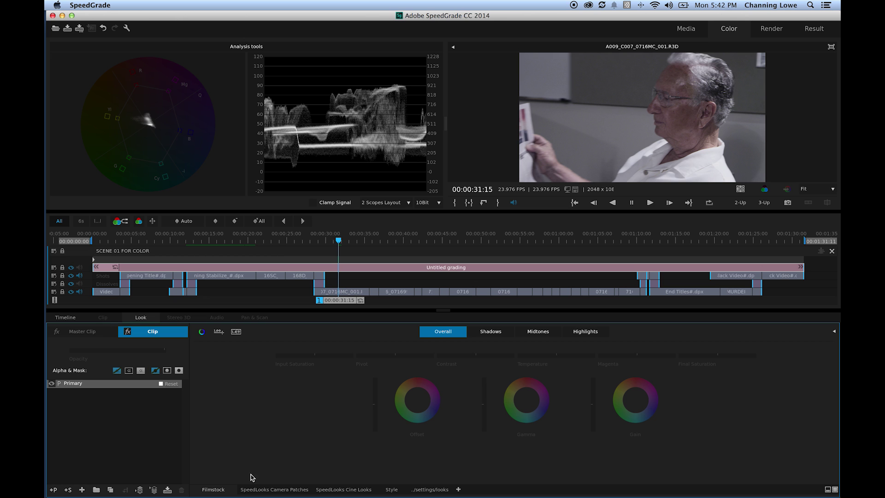
Preview the SpeedLooks camera patches and Style looks on the grading layer, and apply the Bleach Bypass 1 look
click(274, 489)
click(244, 467)
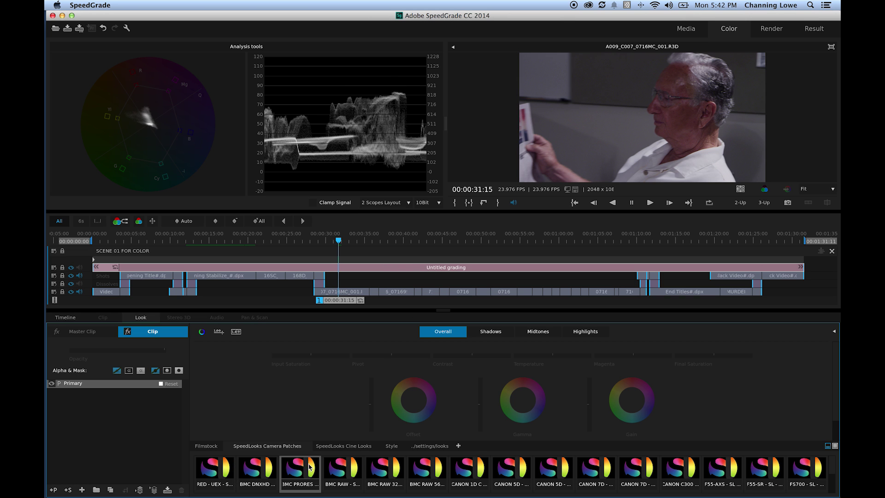
click(466, 468)
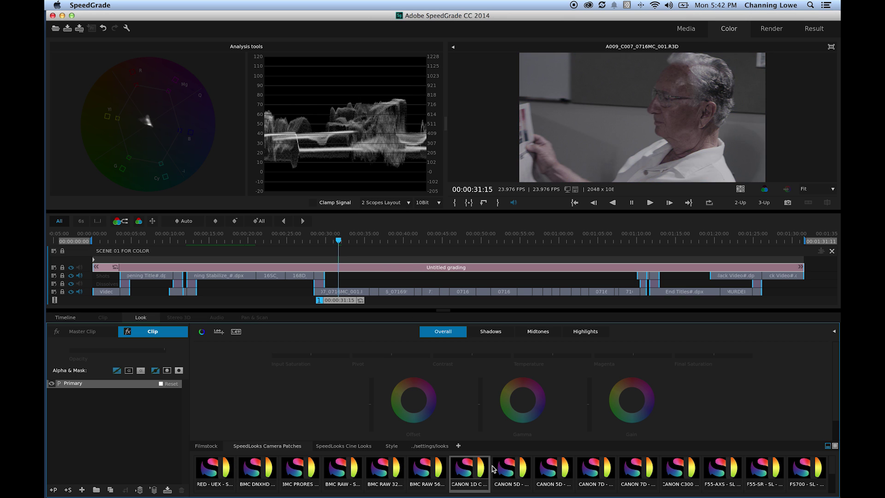
click(340, 448)
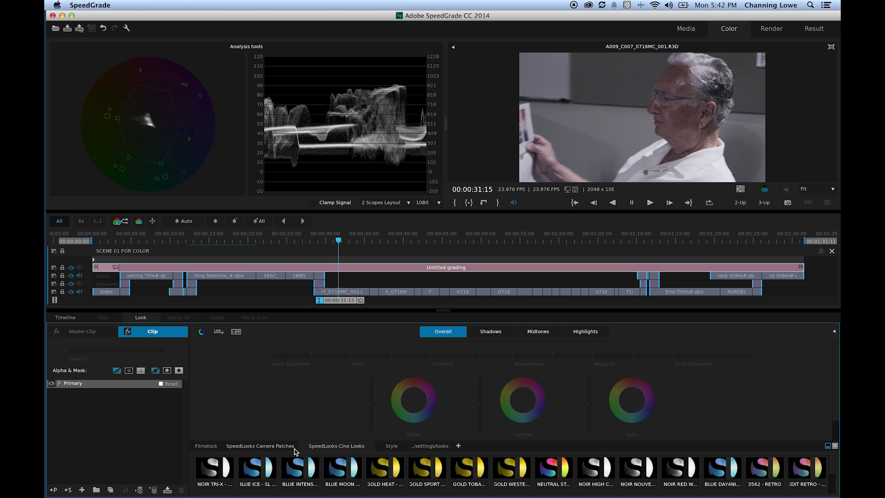
click(211, 448)
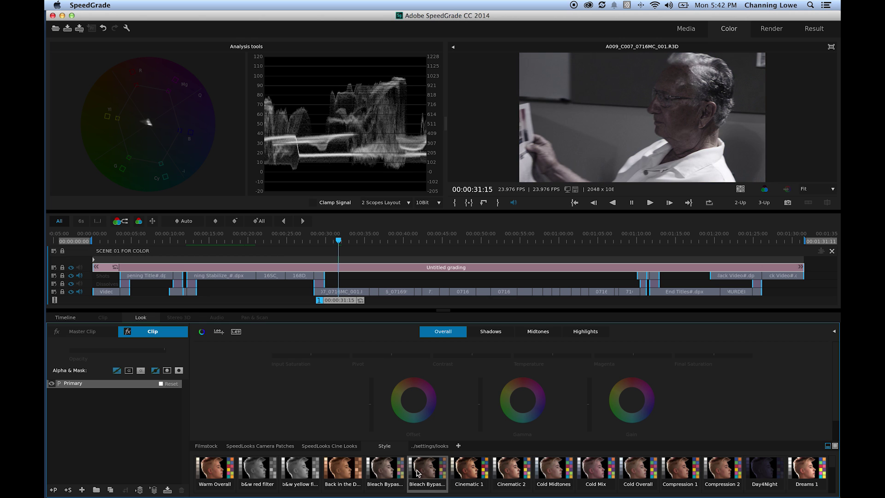
click(390, 473)
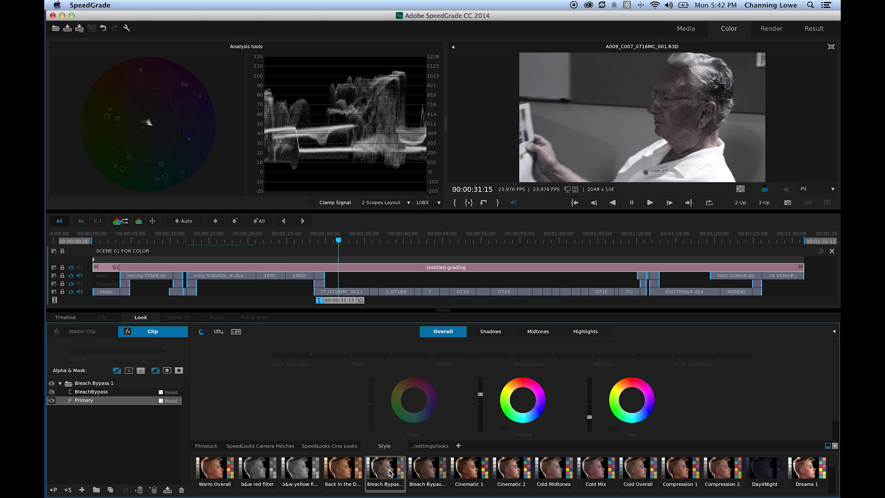
Select the BleachBypass layer inside the grading layer's Bleach Bypass 1 folder and adjust its opacity
click(345, 272)
click(72, 267)
click(97, 386)
click(94, 392)
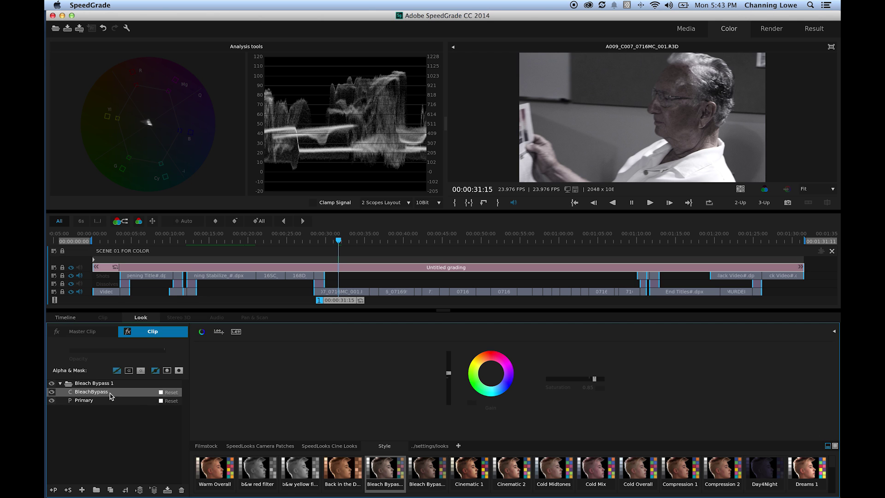
mouse_move(162, 351)
mouse_down()
mouse_move(138, 350)
mouse_move(162, 350)
mouse_up()
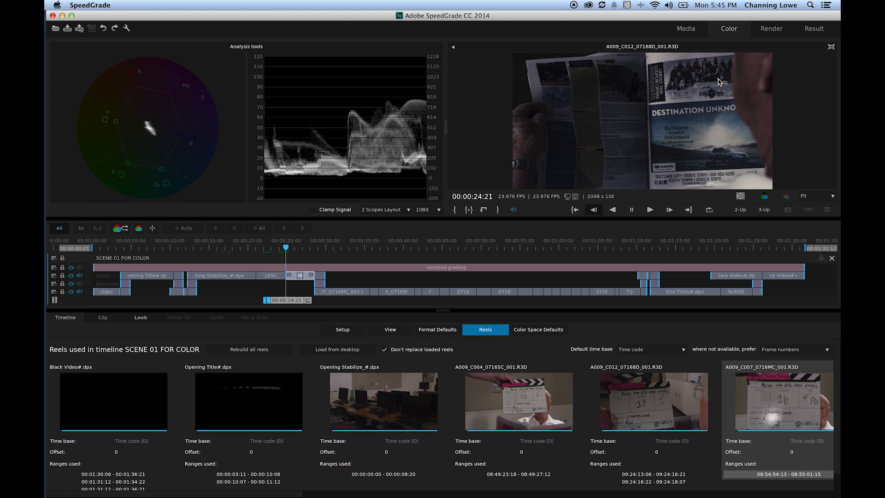
Set the render output folder to COLOR CUTS inside KILL PROJECT on the Try Again volume
click(771, 29)
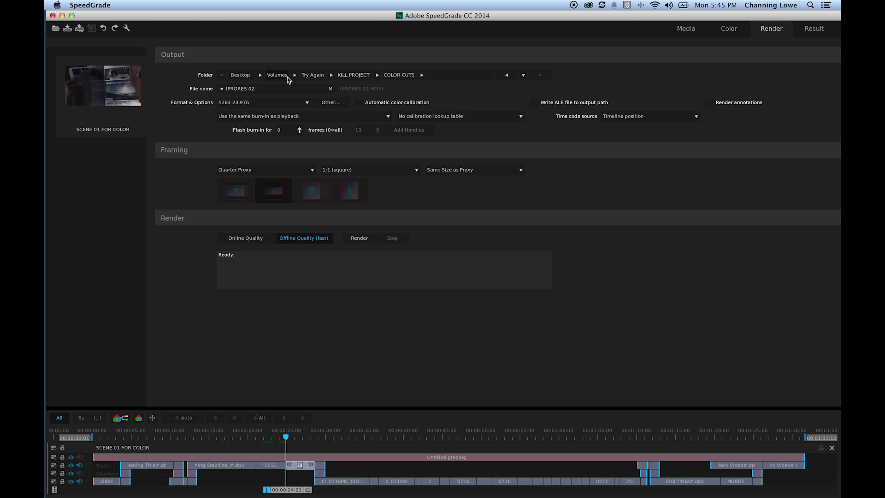
click(260, 77)
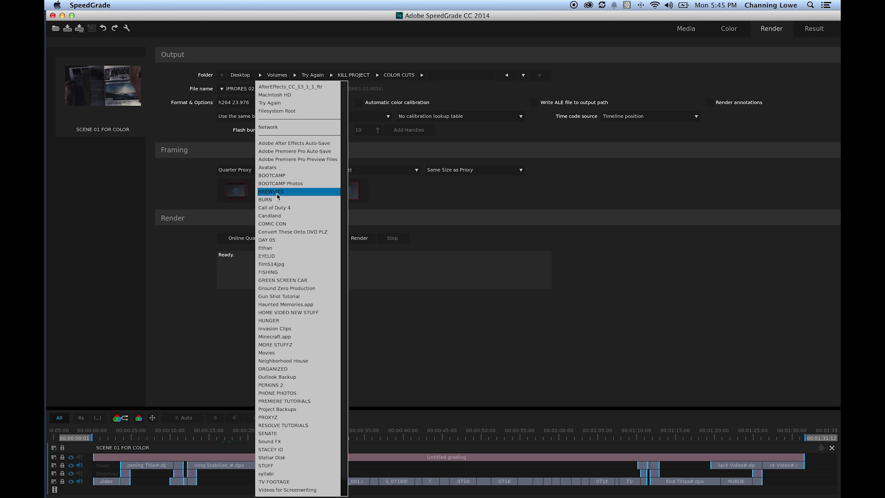
click(275, 103)
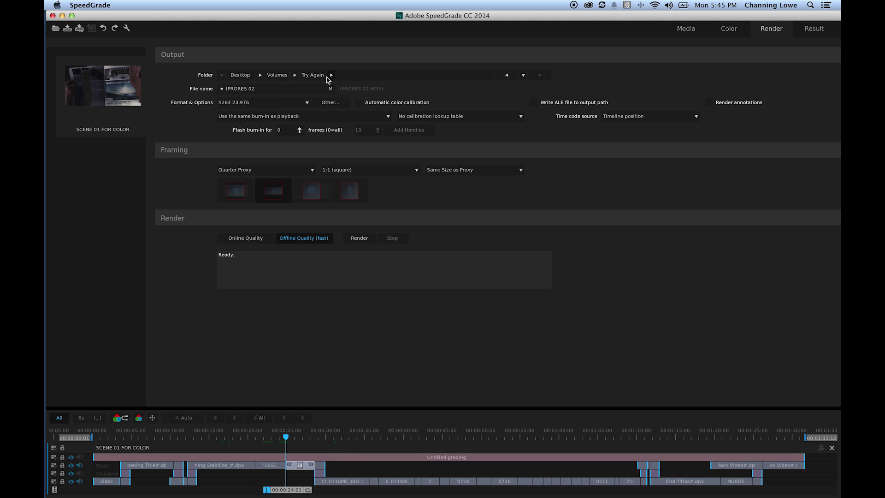
click(331, 76)
click(355, 159)
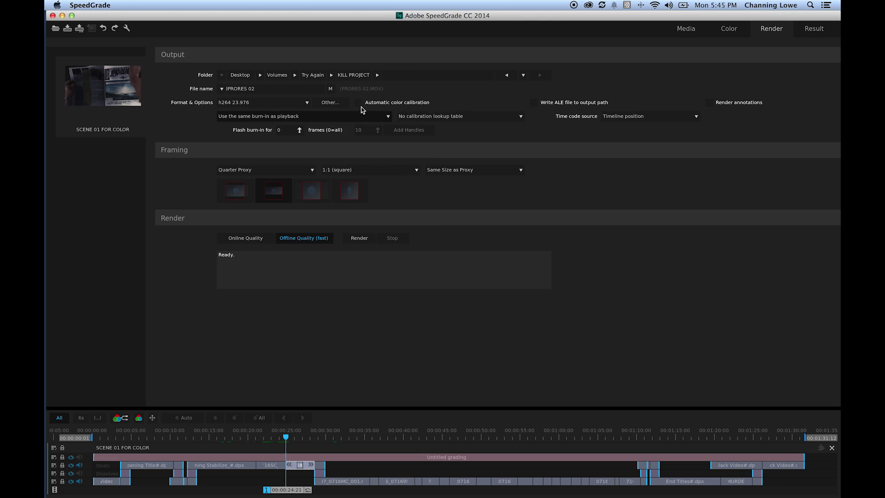
click(378, 77)
click(395, 116)
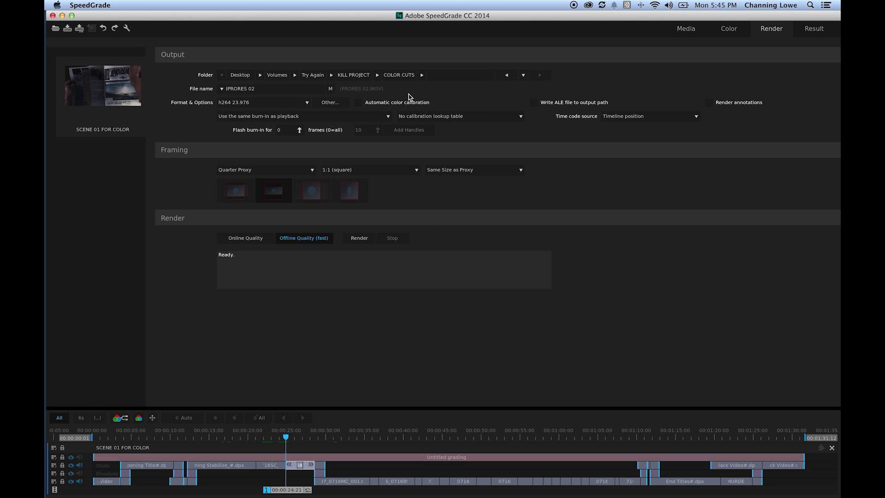
Name the render output file Rough Cut
click(259, 88)
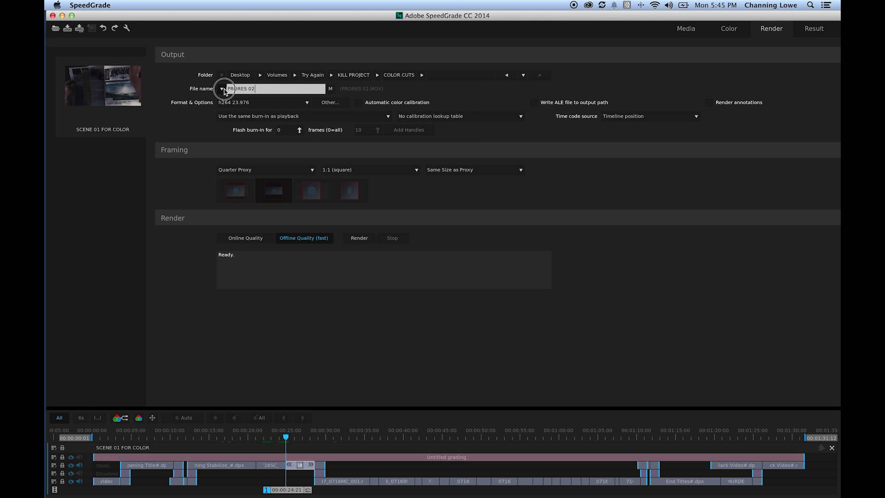
drag(261, 89, 198, 90)
text(Rough Cut)
Create and save a QuickTime output preset named H264 with H.264 video at 23.976 fps
click(281, 102)
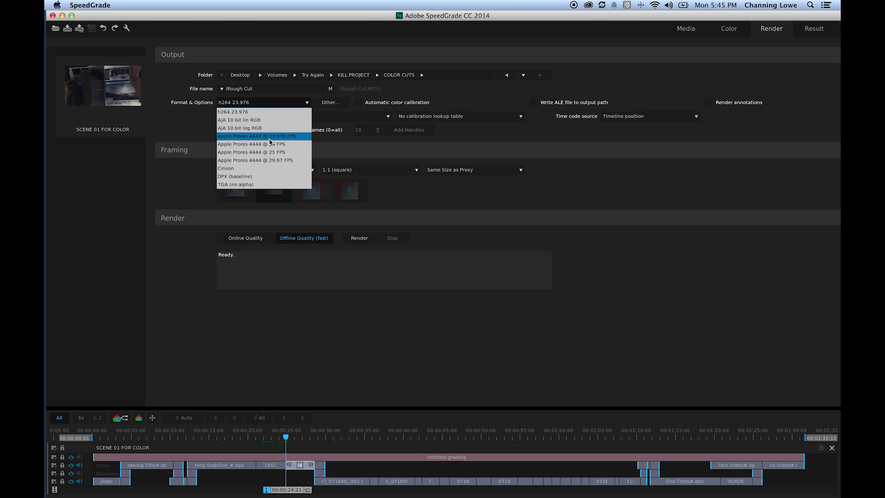
click(339, 105)
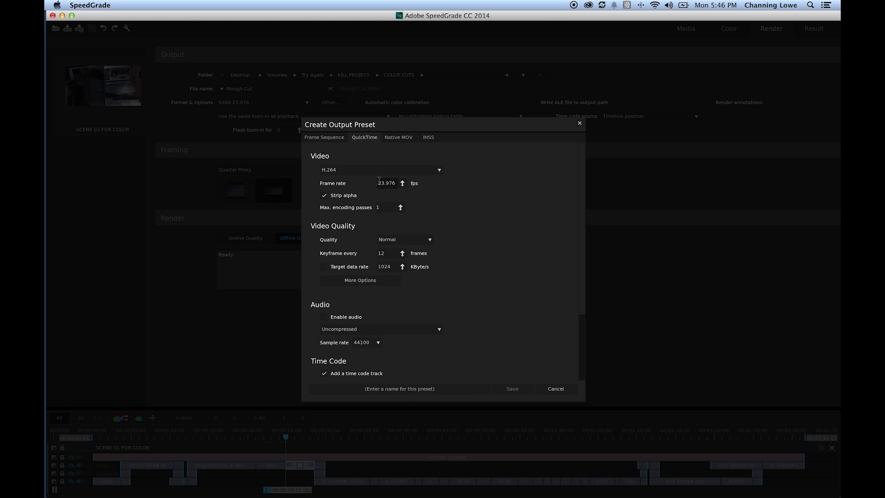
click(376, 390)
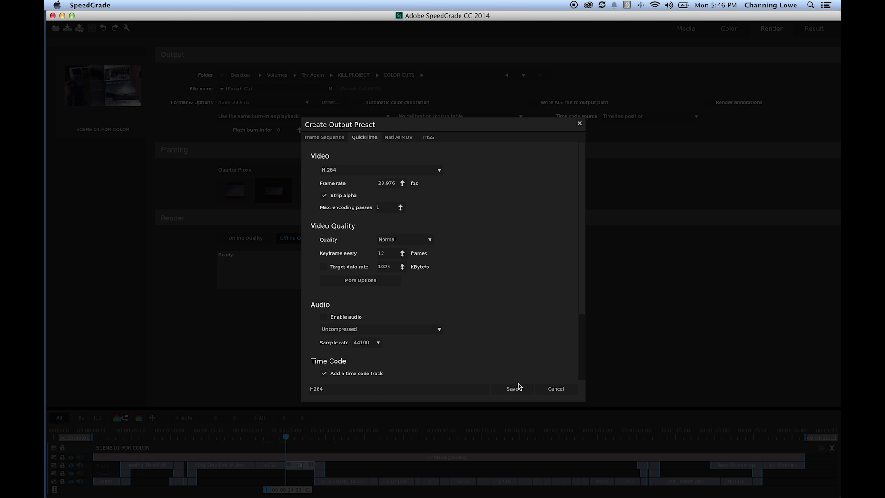
click(512, 390)
Set the framing proxy resolution for the render to Half Proxy
click(257, 171)
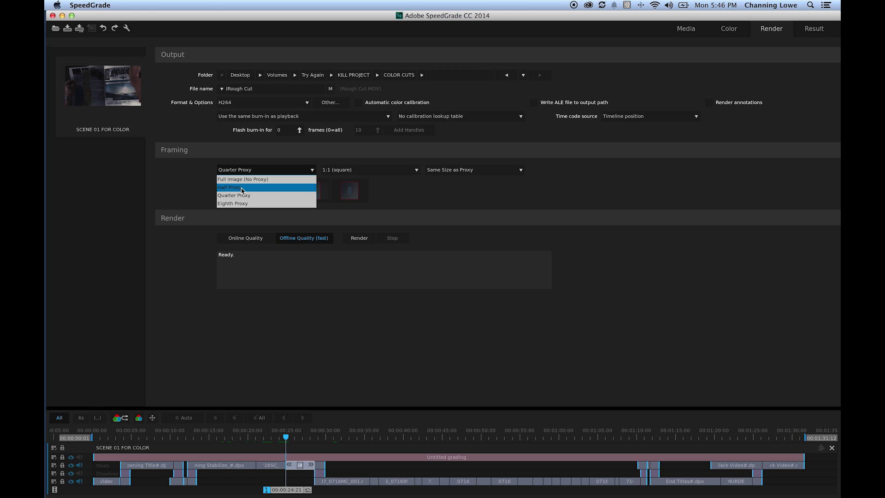
click(245, 189)
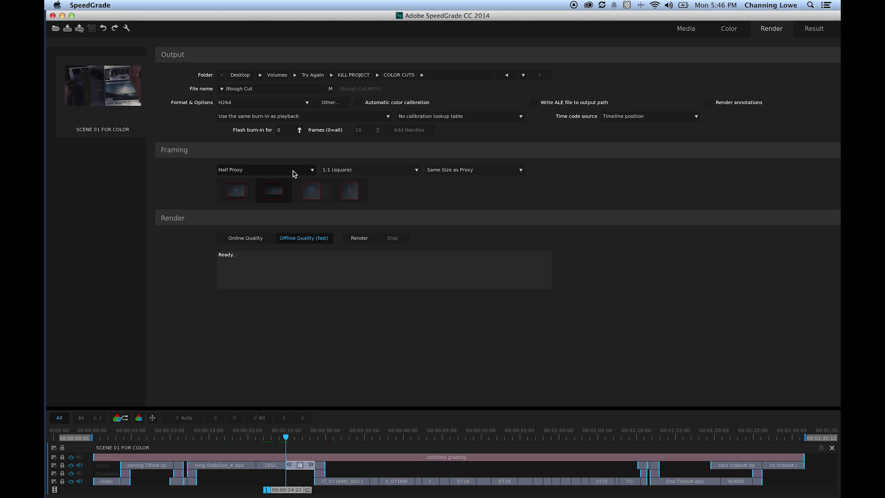
click(294, 173)
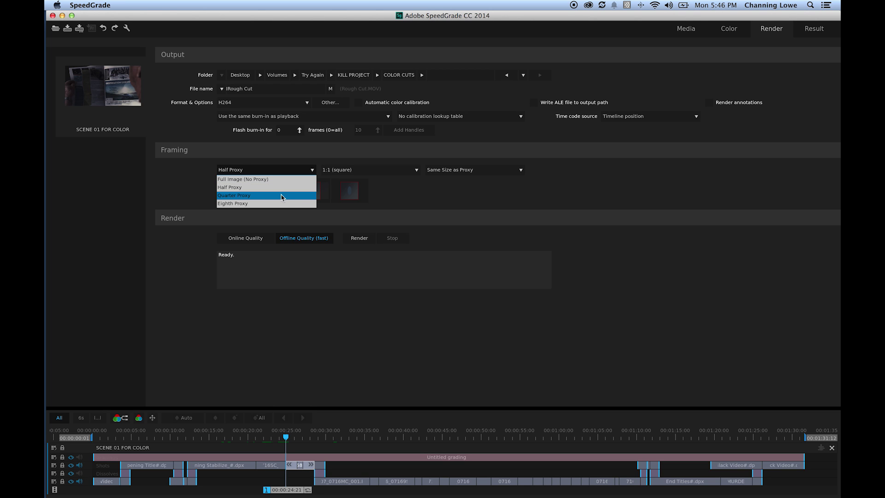
click(245, 190)
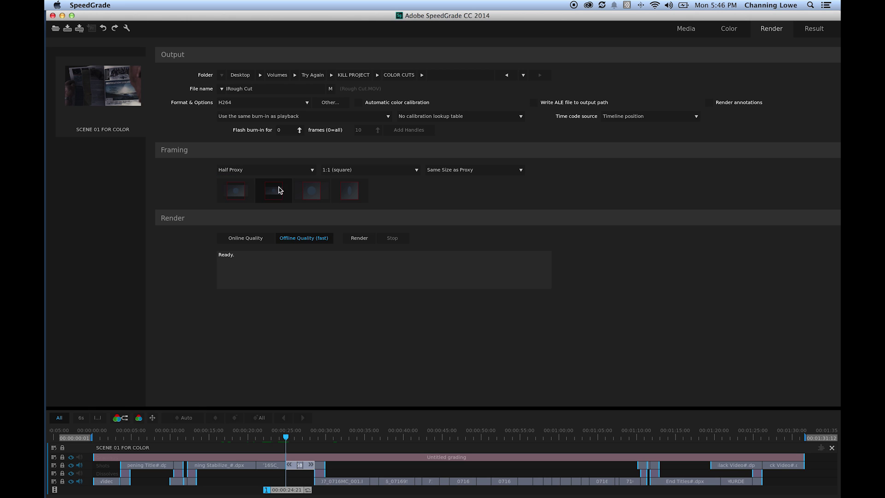
Try the 2K (2048*1152) output size in the framing settings and return it to Same Size as Proxy
click(467, 171)
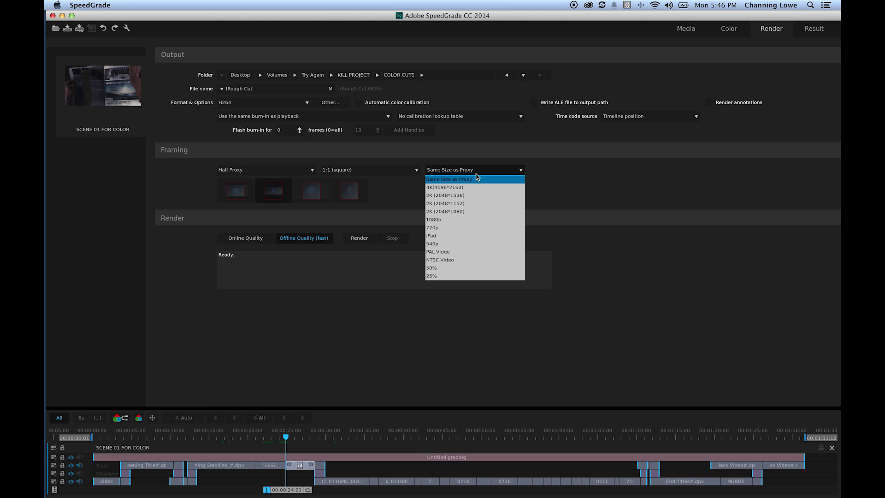
click(461, 204)
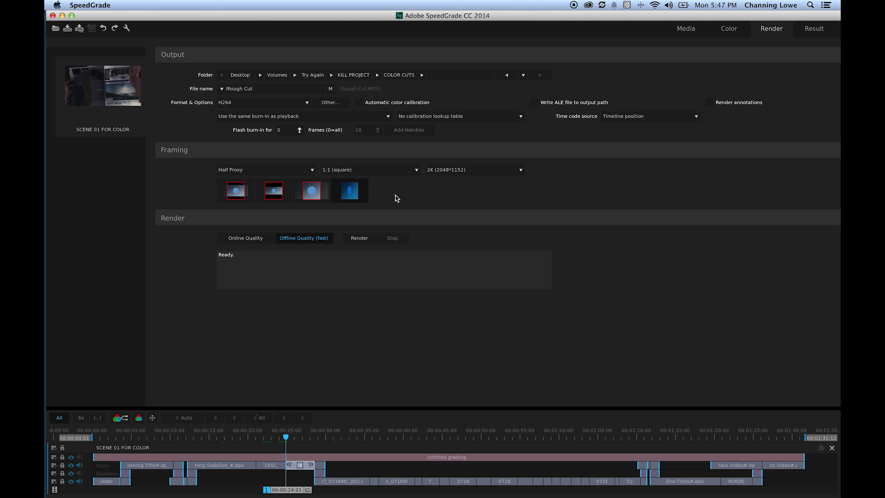
click(466, 170)
click(464, 203)
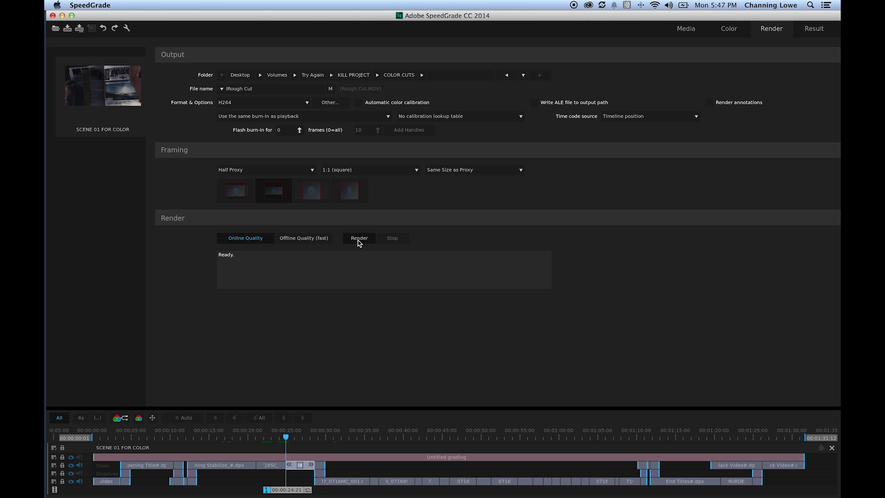
Start rendering the timeline at Online Quality
click(359, 242)
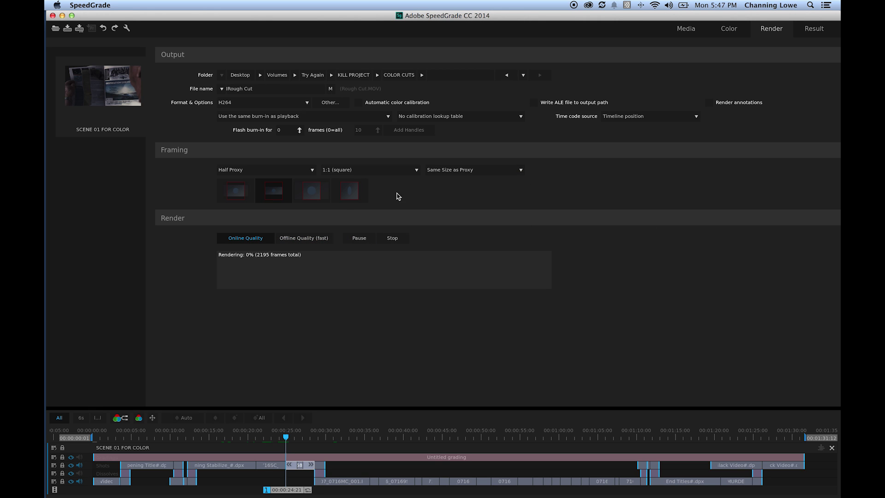